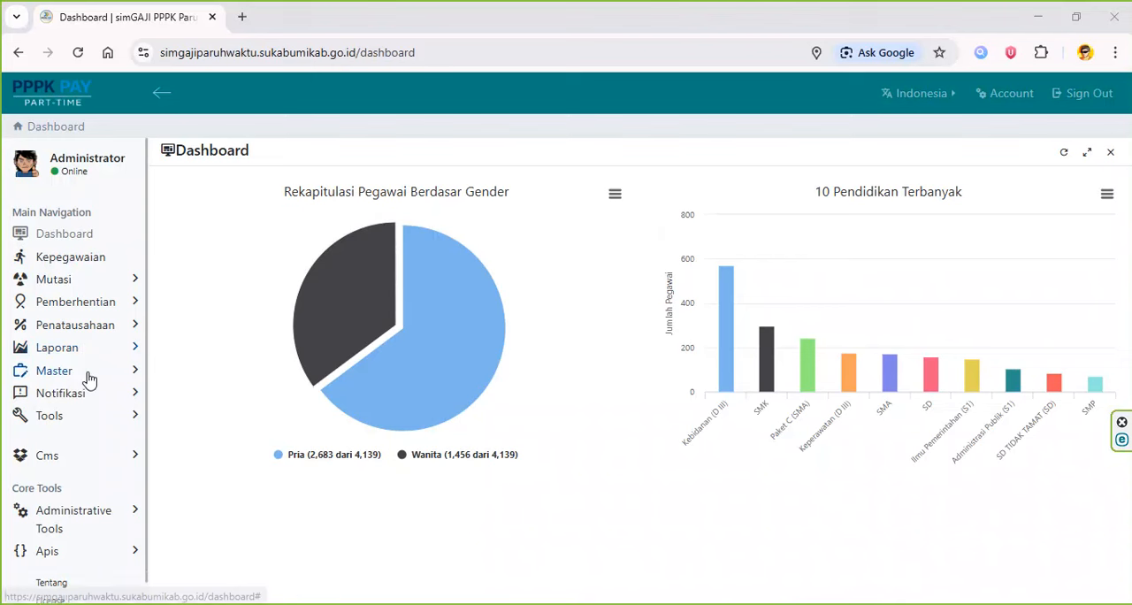
- Open the Gaji budget master for year 2026 and sub unit UPTD Rumah Sakit Umum Daerah Palabuhanratu
click(90, 377)
scroll(89, 377, down, 2)
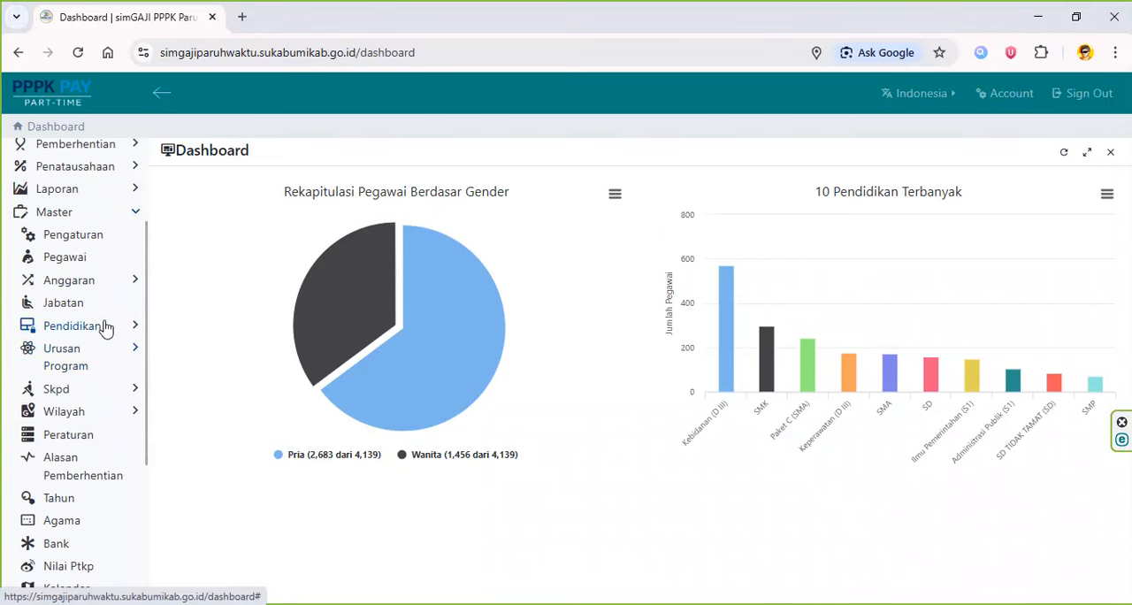
click(108, 296)
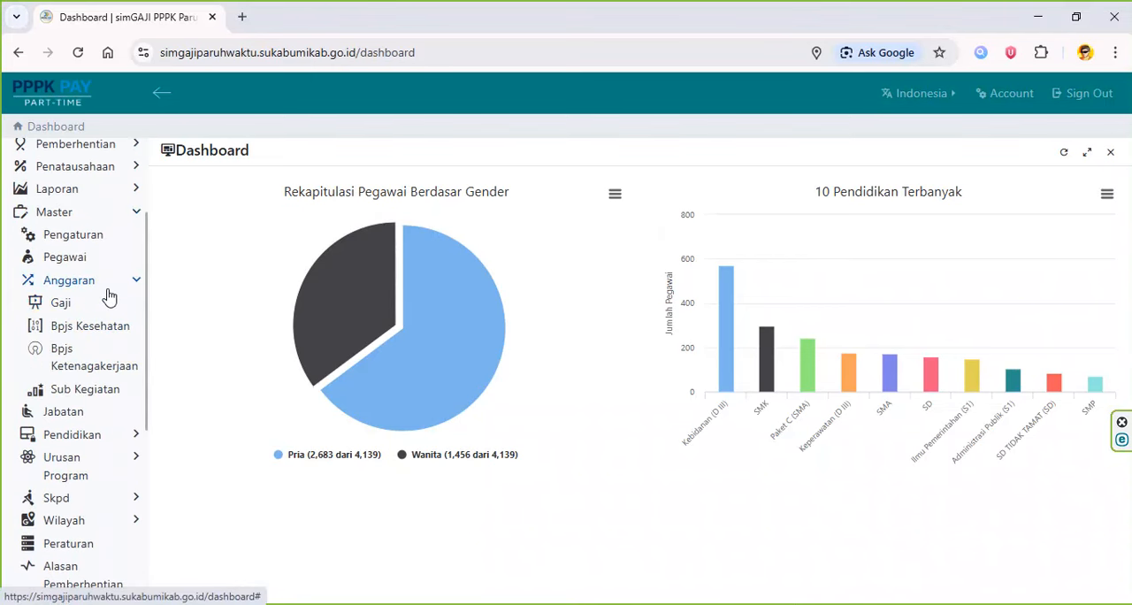
click(59, 304)
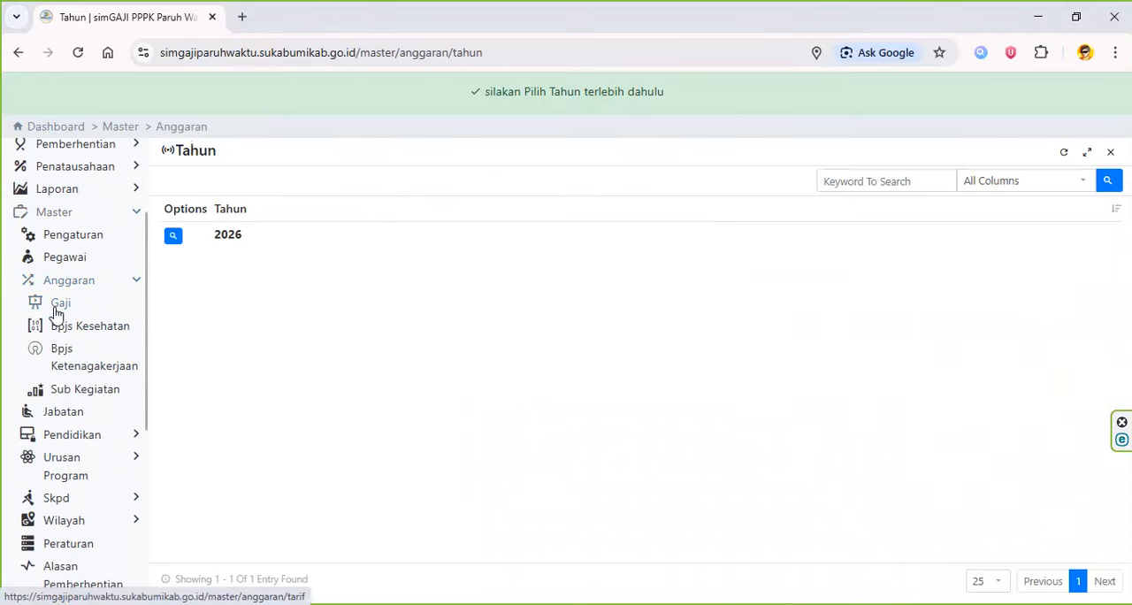
click(229, 236)
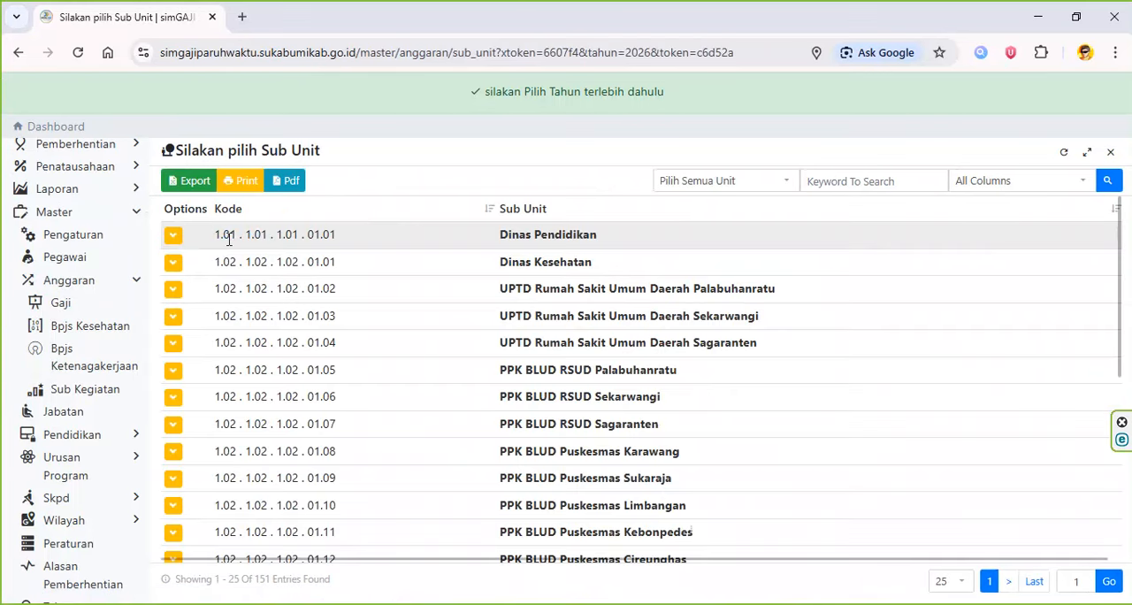
click(696, 291)
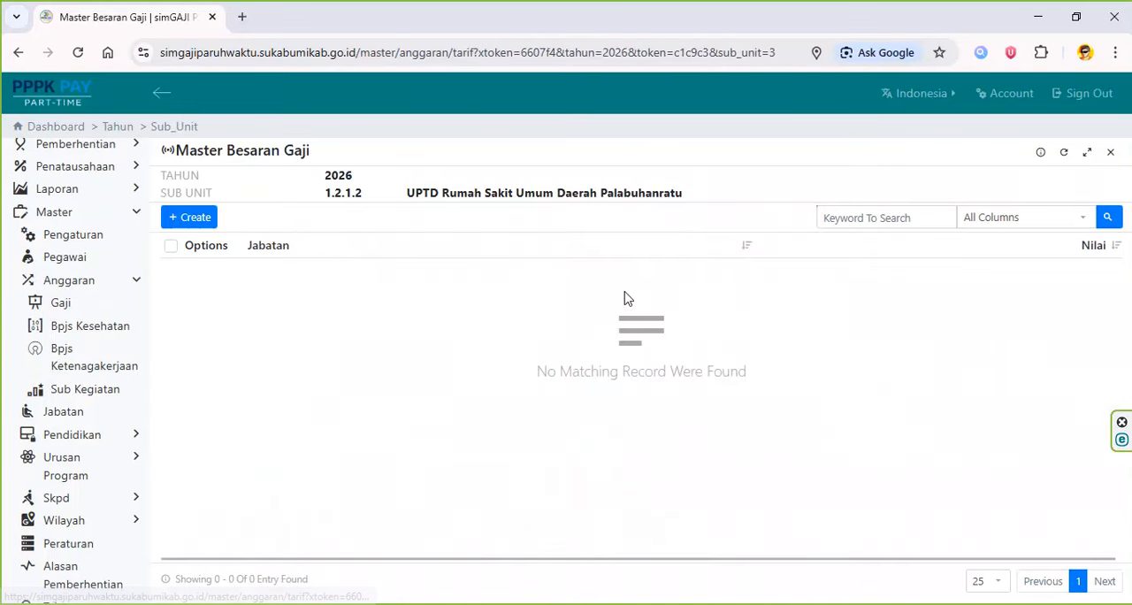
- Start a new salary record and set its Jabatan to Penata Layanan Operasional, copied from cell F2 of the Excel workbook
click(199, 219)
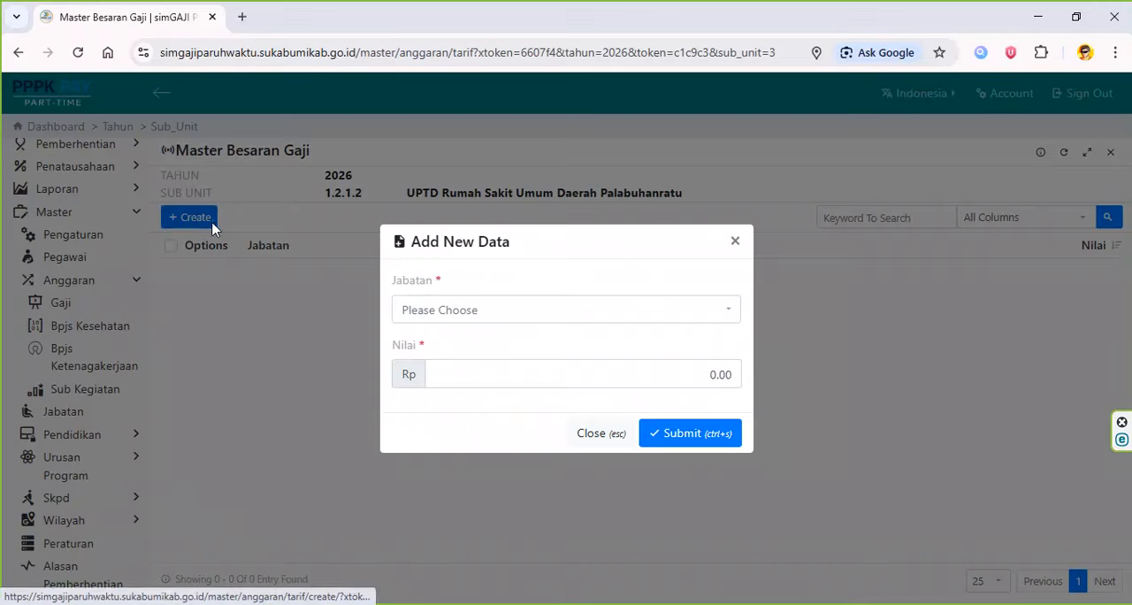
key(alt+Tab)
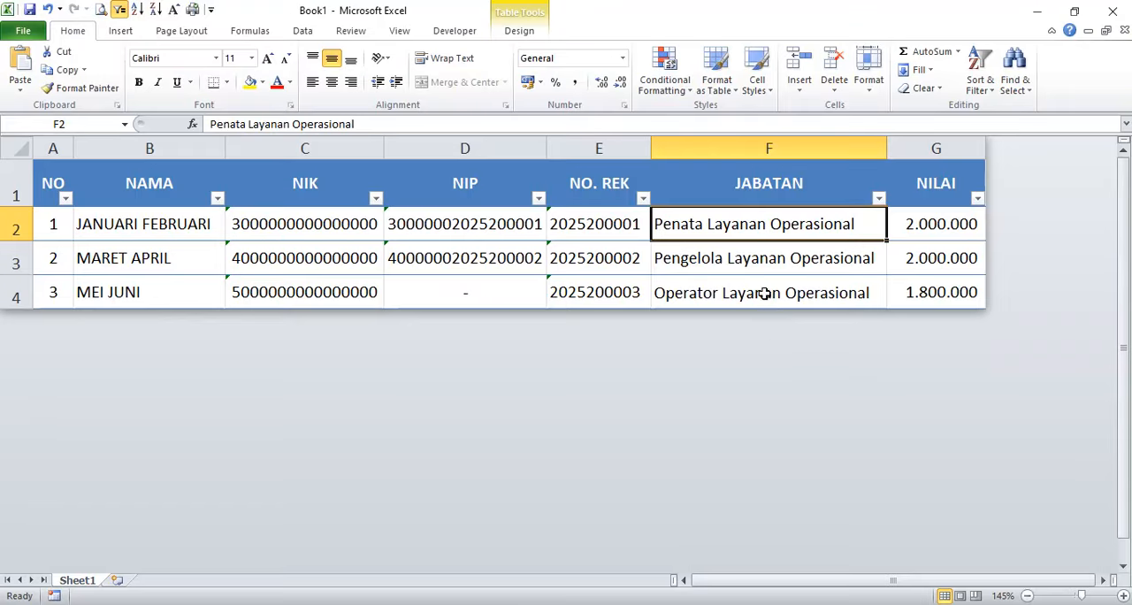
double_click(861, 221)
drag(864, 222, 655, 223)
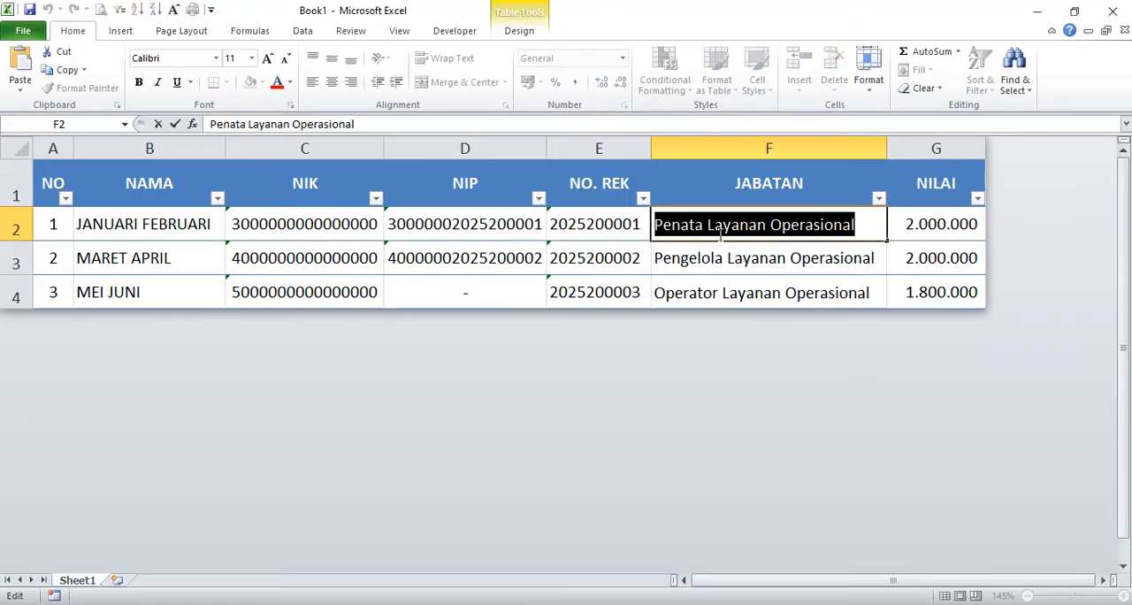
right_click(734, 229)
click(800, 262)
key(Escape)
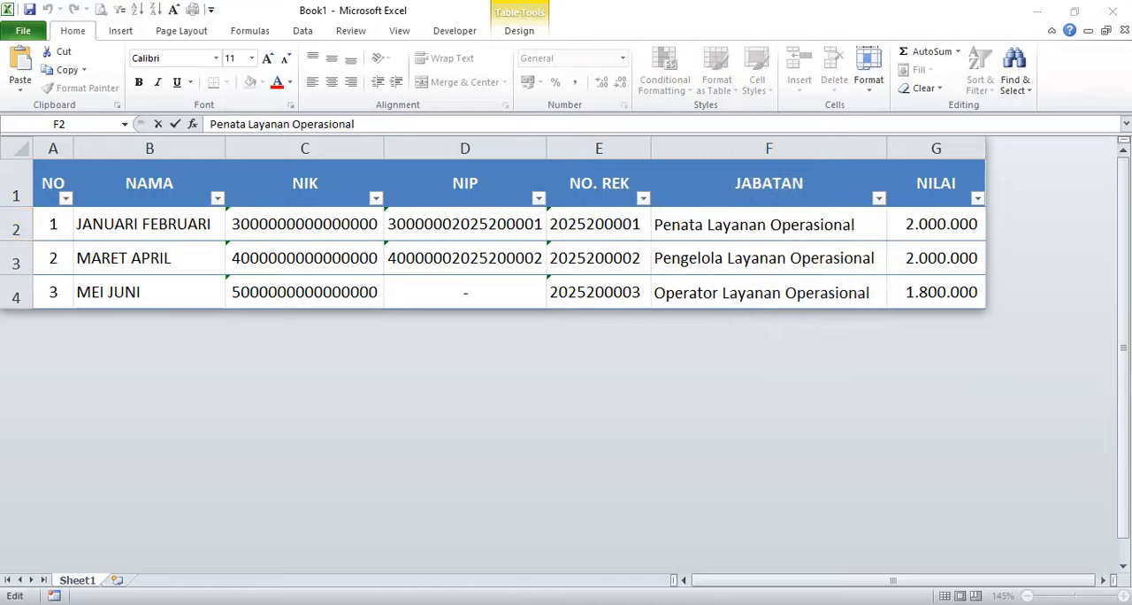
key(alt+Tab)
click(575, 327)
key(ctrl+v)
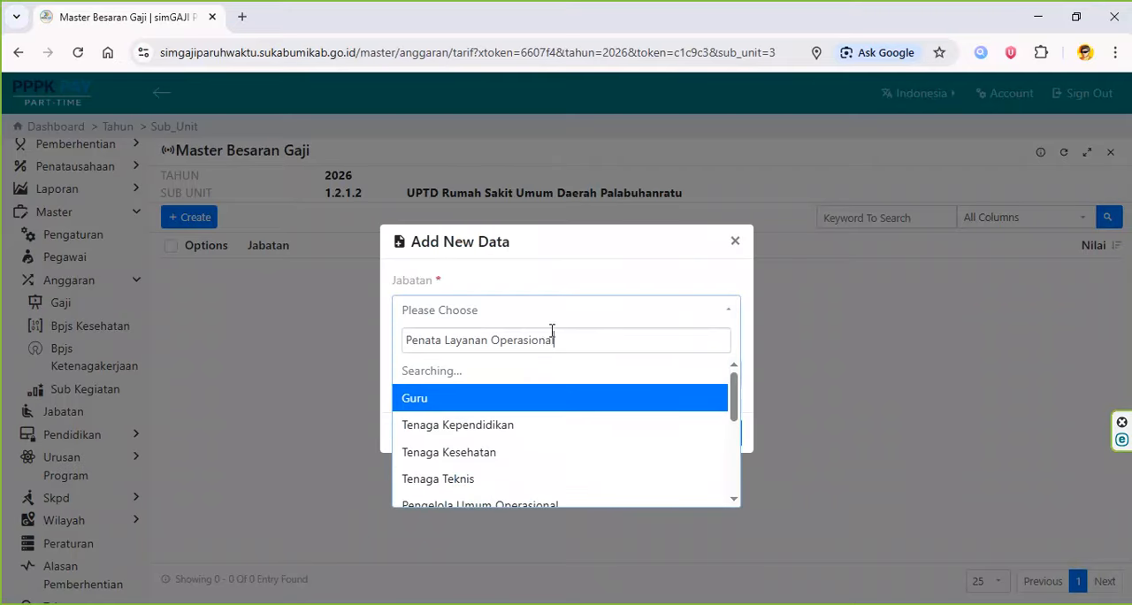
click(558, 372)
- Copy the amount 2000000 from cell G2 in Excel into the record's Nilai and submit the record
click(560, 376)
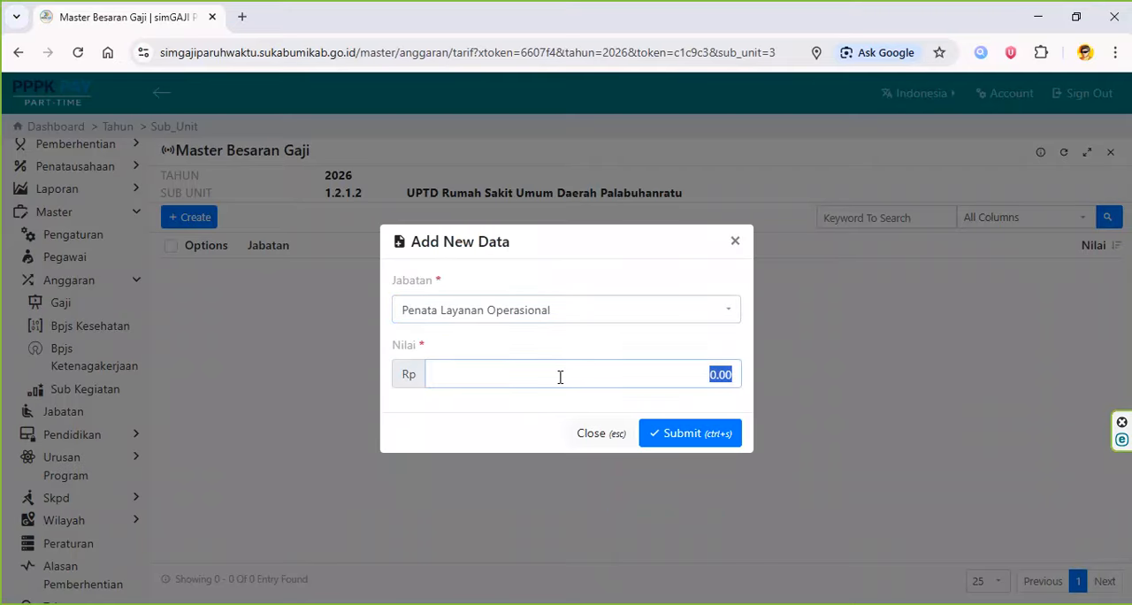
key(alt+Tab)
click(930, 223)
double_click(927, 225)
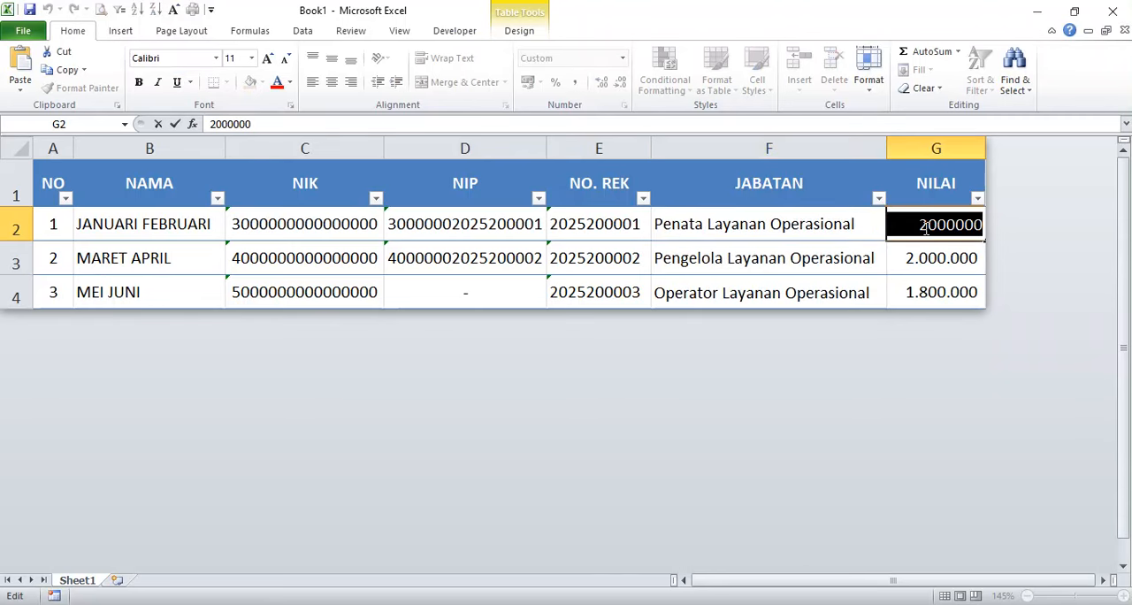
key(ctrl+c)
key(alt+Tab)
key(ctrl+v)
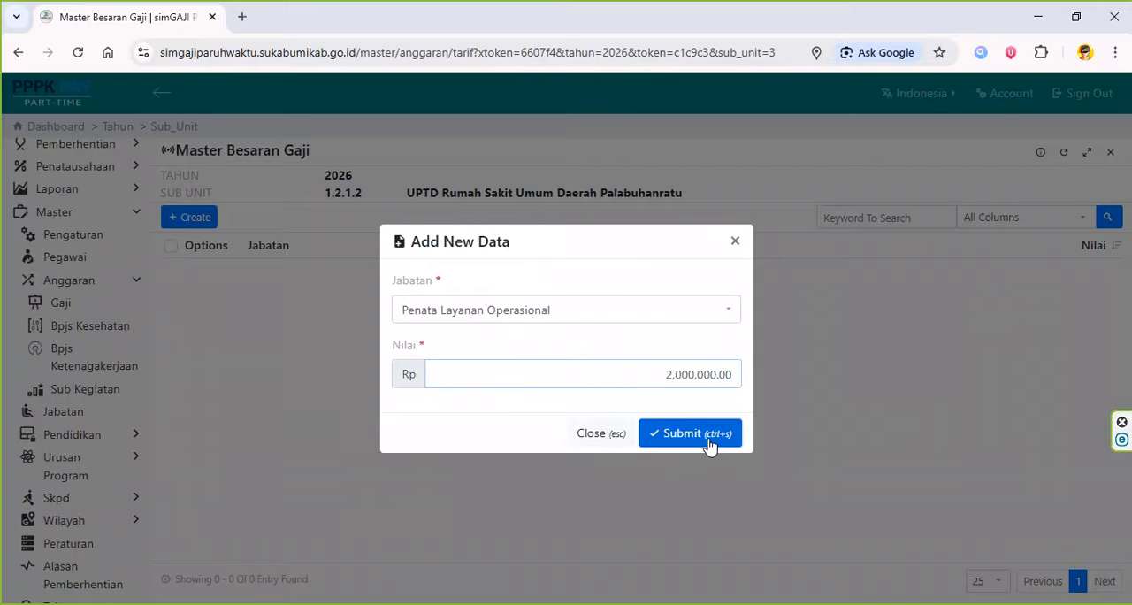
click(713, 441)
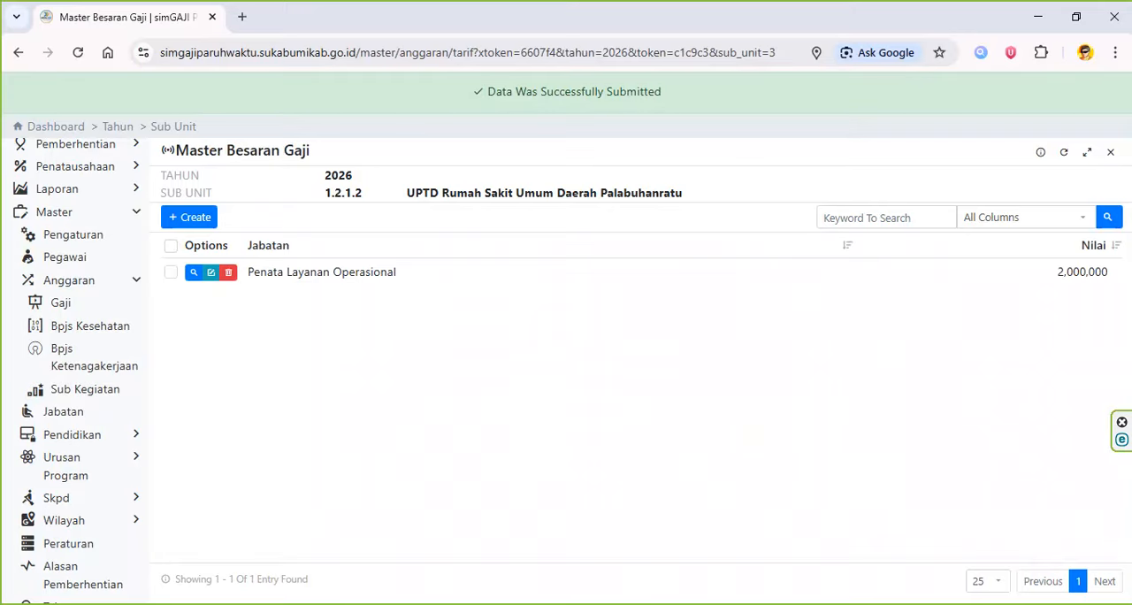
- Create another salary record with Jabatan Pengelola Layanan Operasional, copied from cell F3 in Excel
key(alt+Tab)
click(769, 270)
double_click(876, 258)
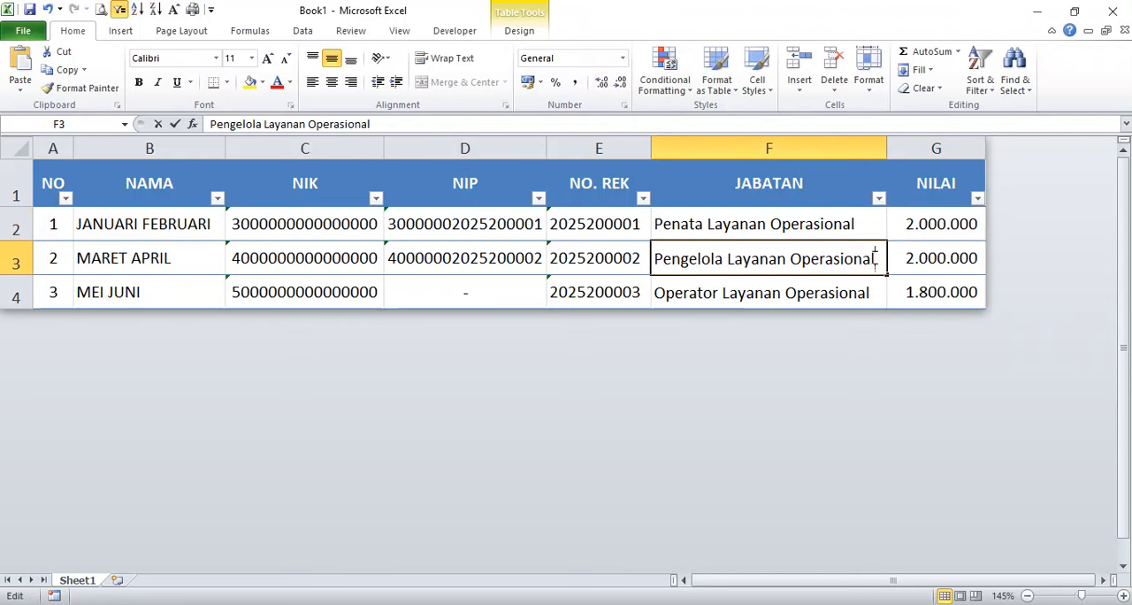
drag(876, 258, 648, 259)
right_click(794, 262)
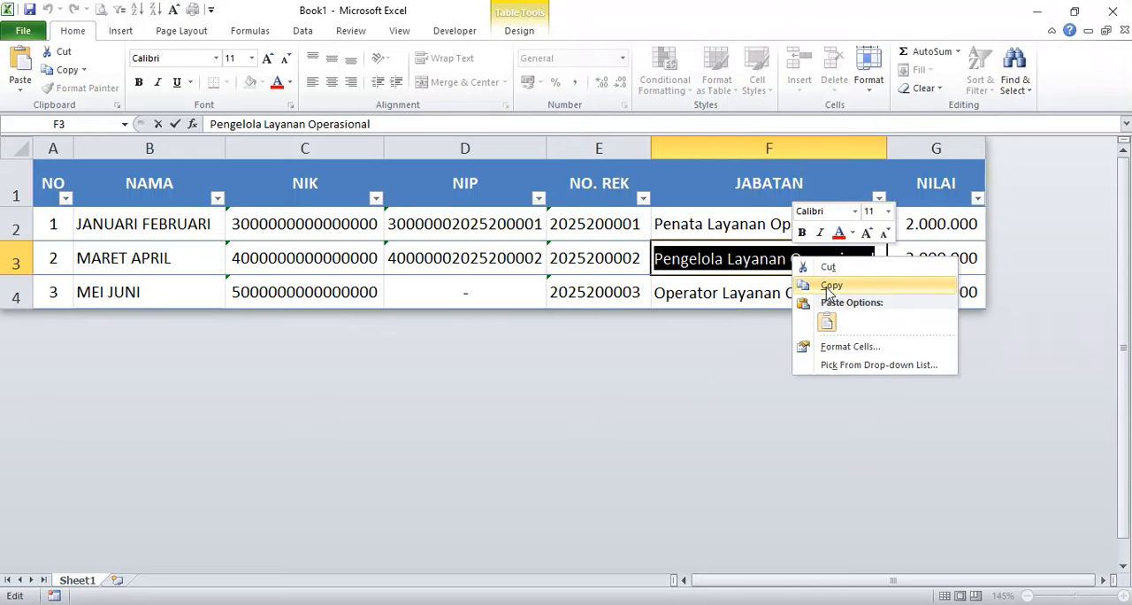
click(832, 285)
key(alt+Tab)
click(197, 217)
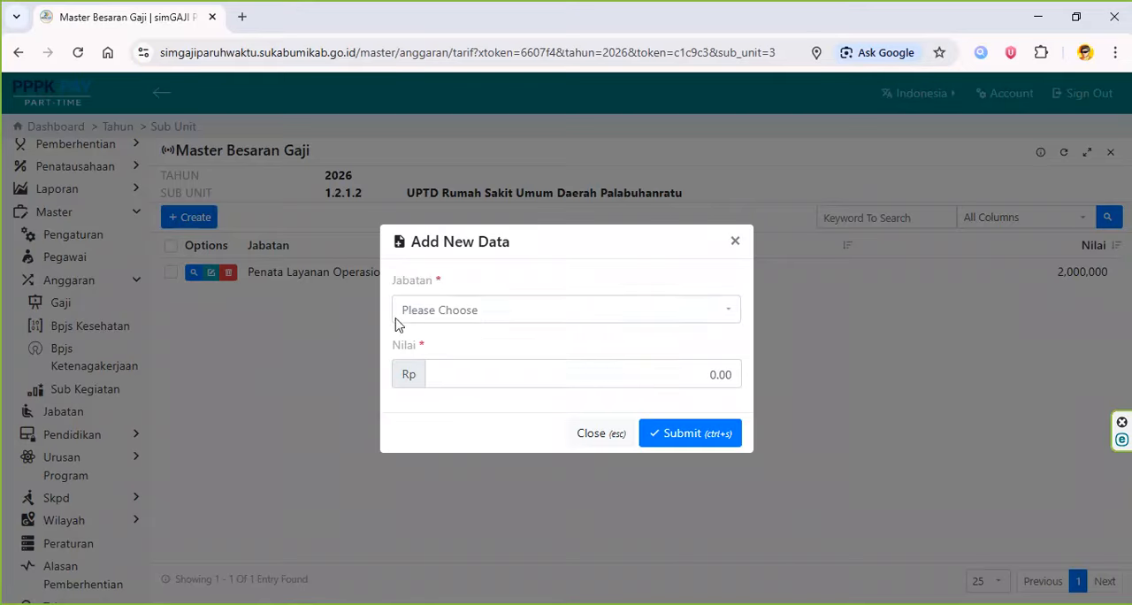
click(511, 314)
key(ctrl+v)
click(542, 371)
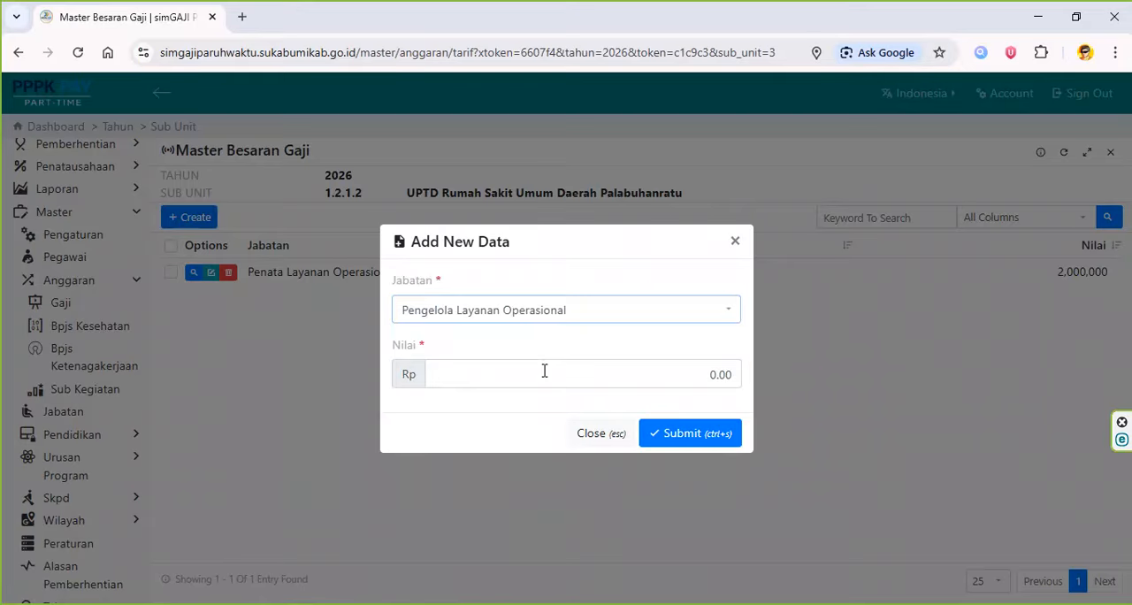
- Fill the Pengelola Layanan Operasional record's Nilai with 2000000 from cell G3 in Excel and submit it
click(544, 377)
key(alt+Tab)
click(915, 270)
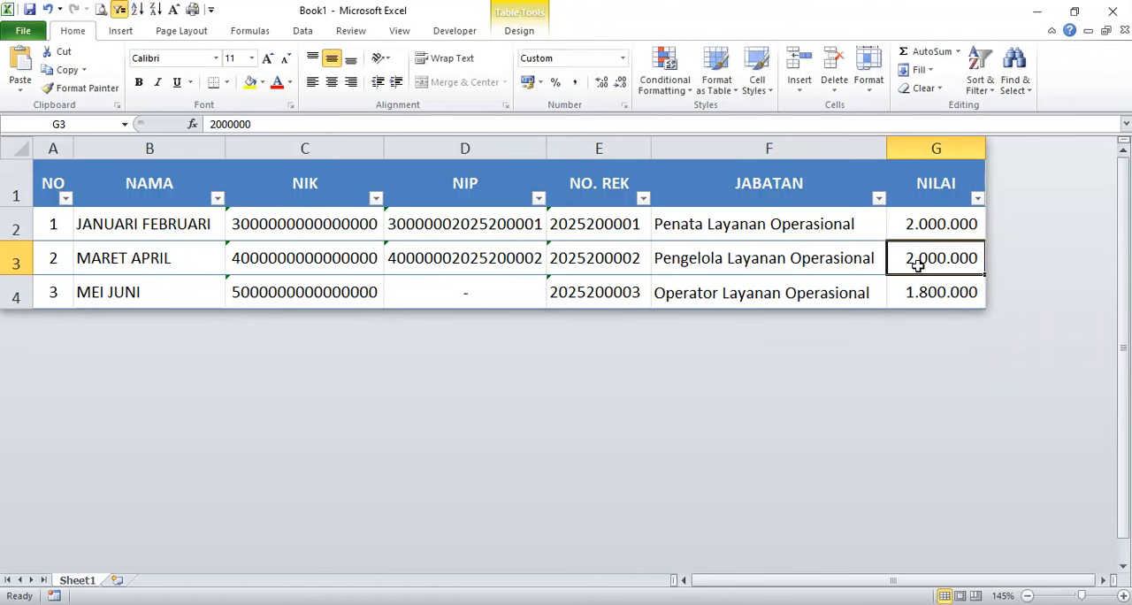
double_click(913, 258)
double_click(938, 259)
right_click(958, 261)
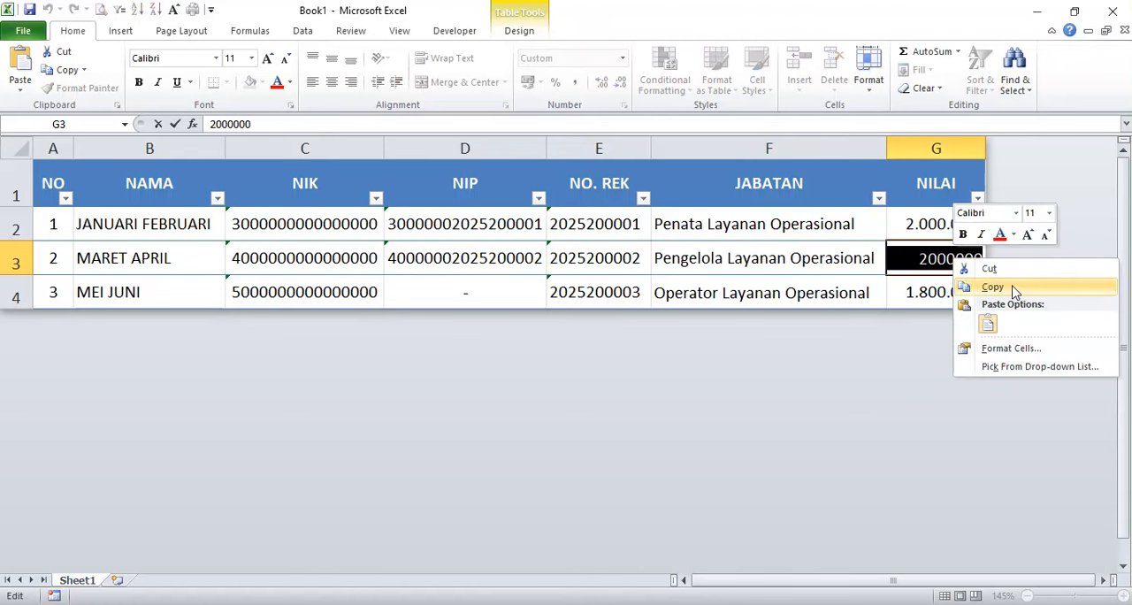
click(1020, 288)
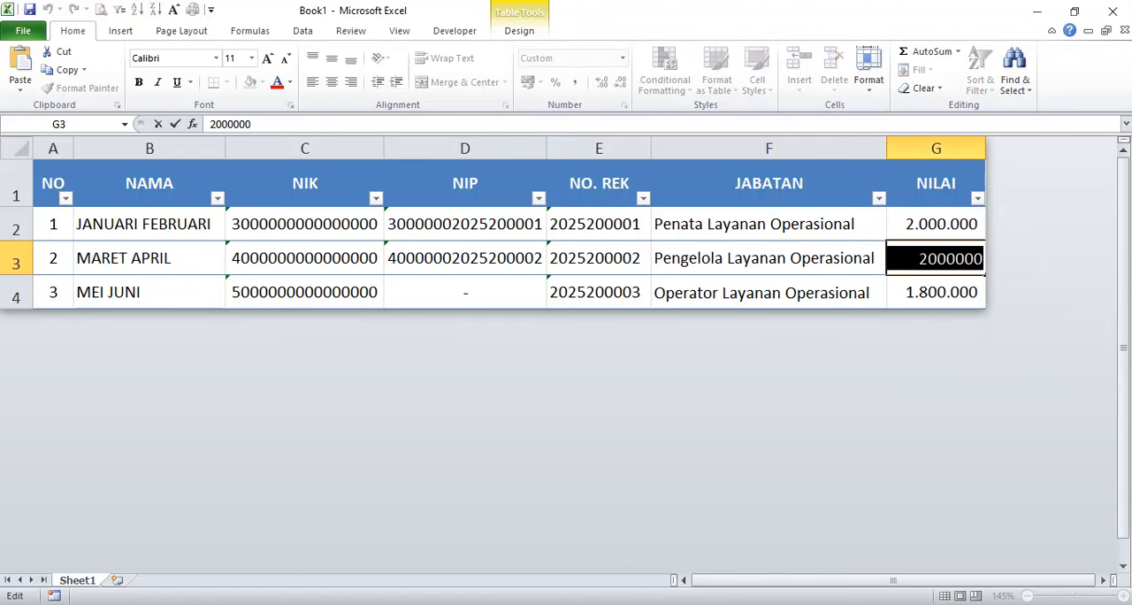
key(alt+Tab)
key(ctrl+v)
click(694, 434)
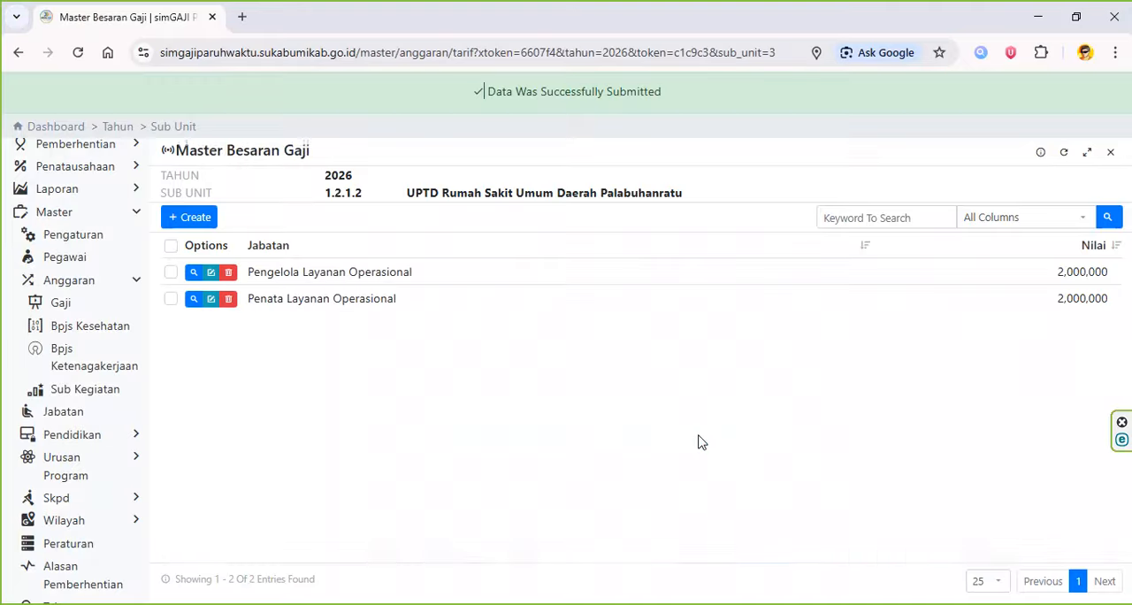
- Add a third salary record with Jabatan Operator Layanan Operasional, copied from cell F4 in Excel
key(alt+Tab)
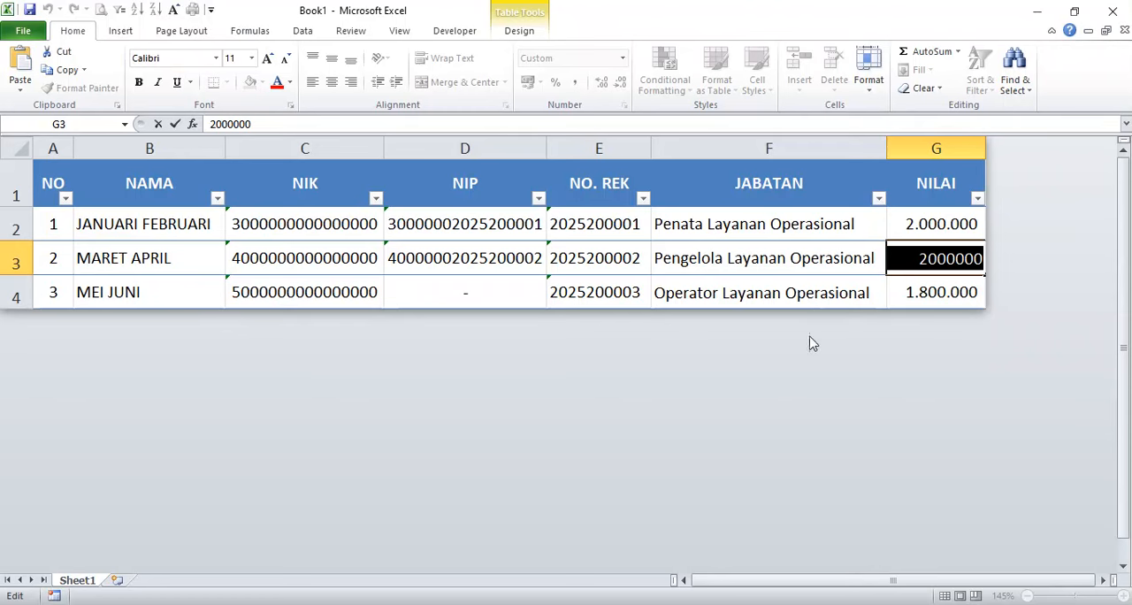
double_click(817, 292)
drag(871, 293, 654, 297)
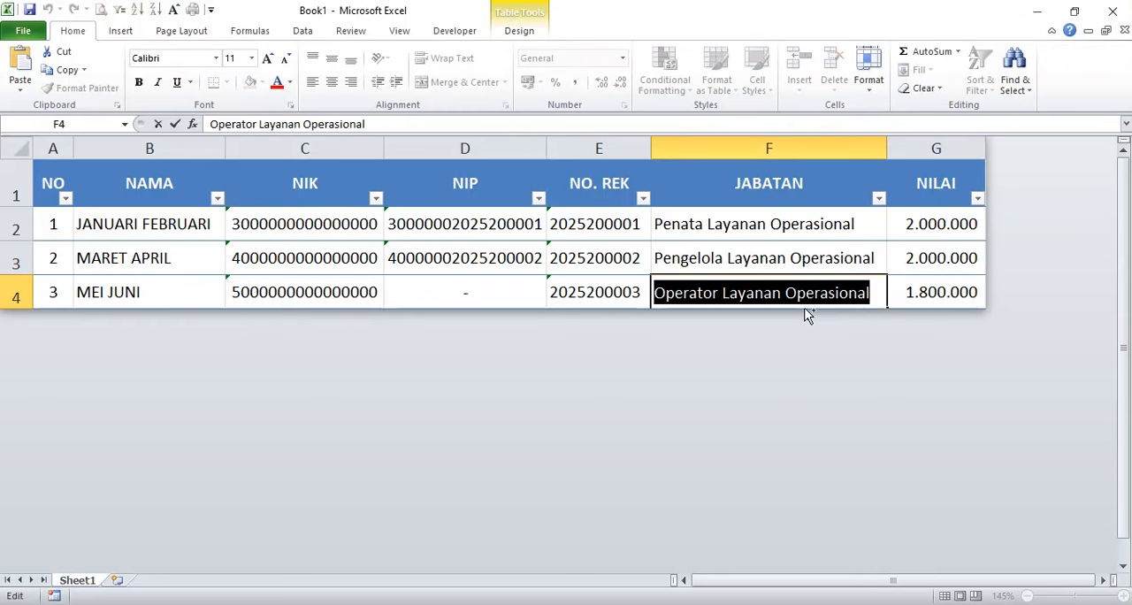
key(alt+Tab)
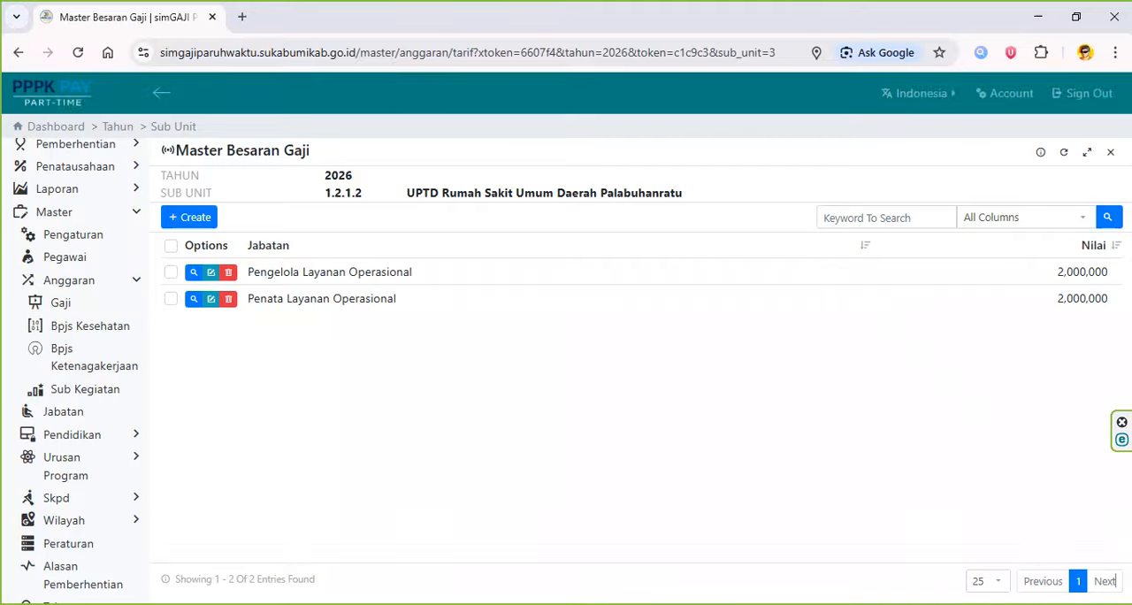
click(190, 217)
click(592, 311)
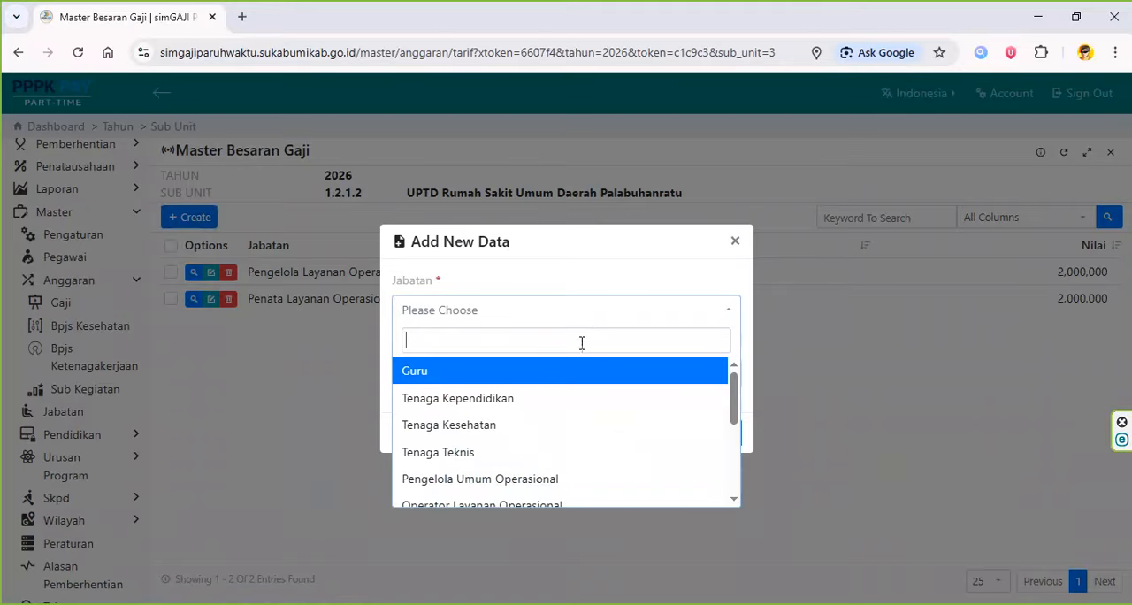
key(ctrl+v)
click(579, 372)
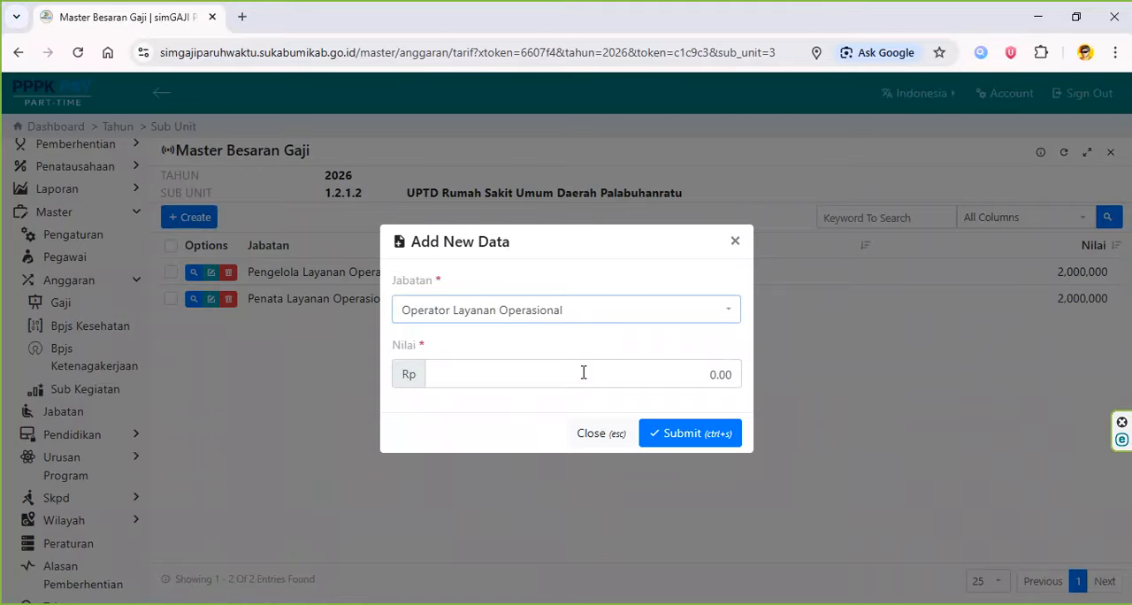
- Fill the Operator Layanan Operasional record's Nilai with 1800000 from cell G4 in Excel and submit it
key(alt+Tab)
click(943, 293)
key(ctrl+c)
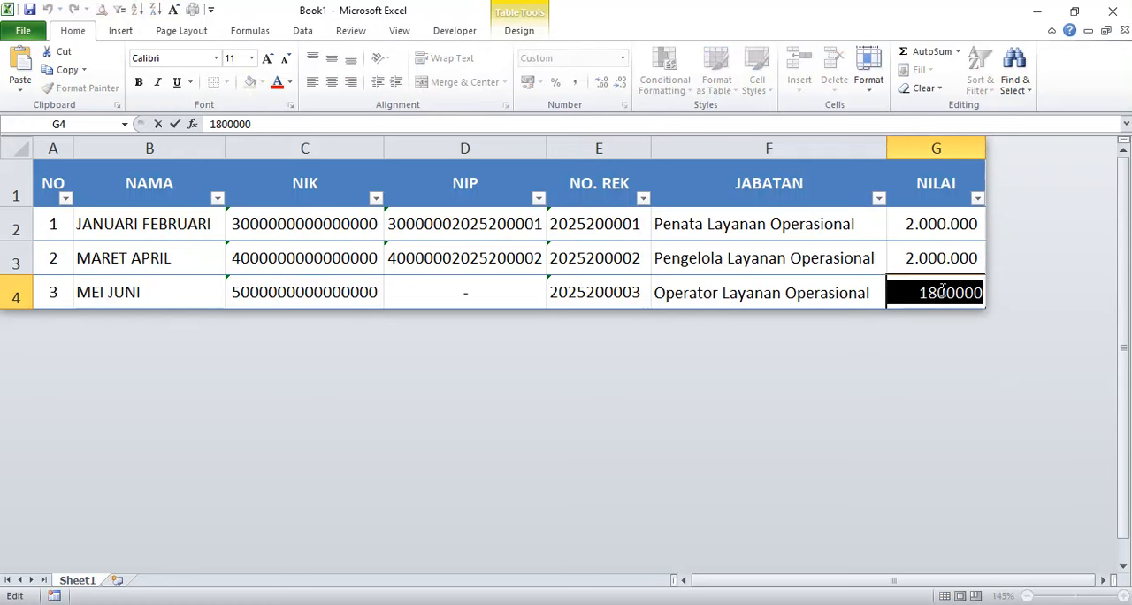
key(alt+Tab)
click(646, 377)
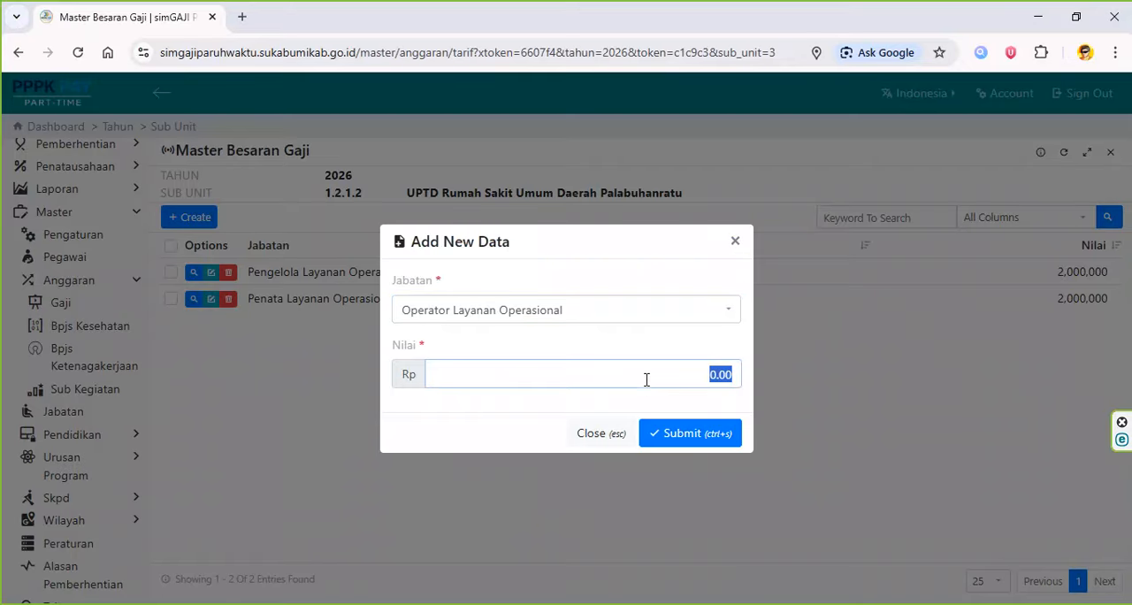
key(ctrl+v)
click(705, 437)
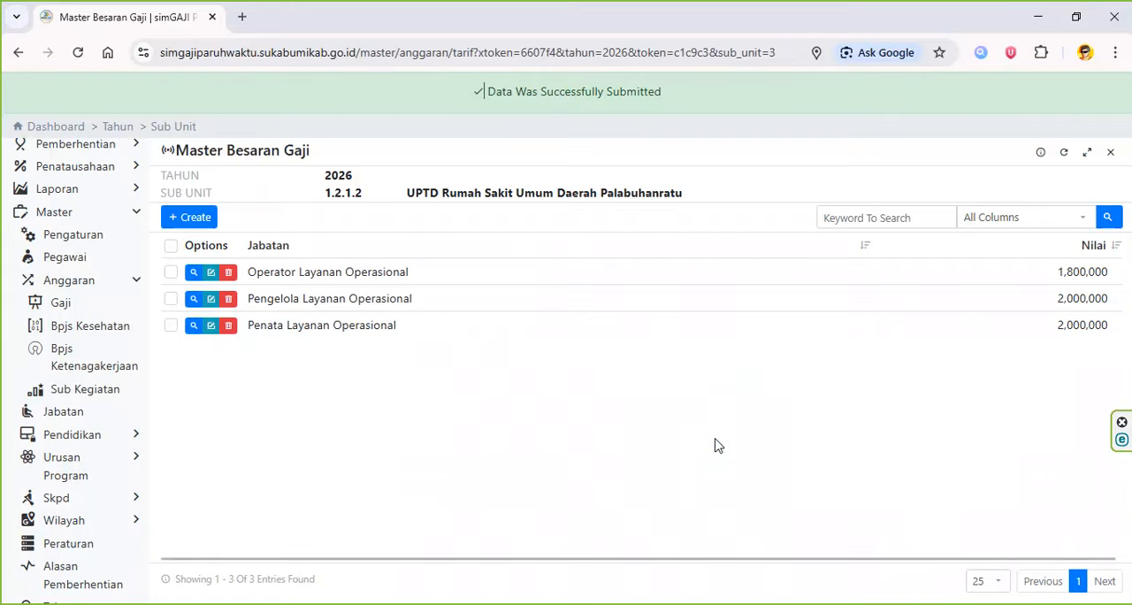
key(alt+Tab)
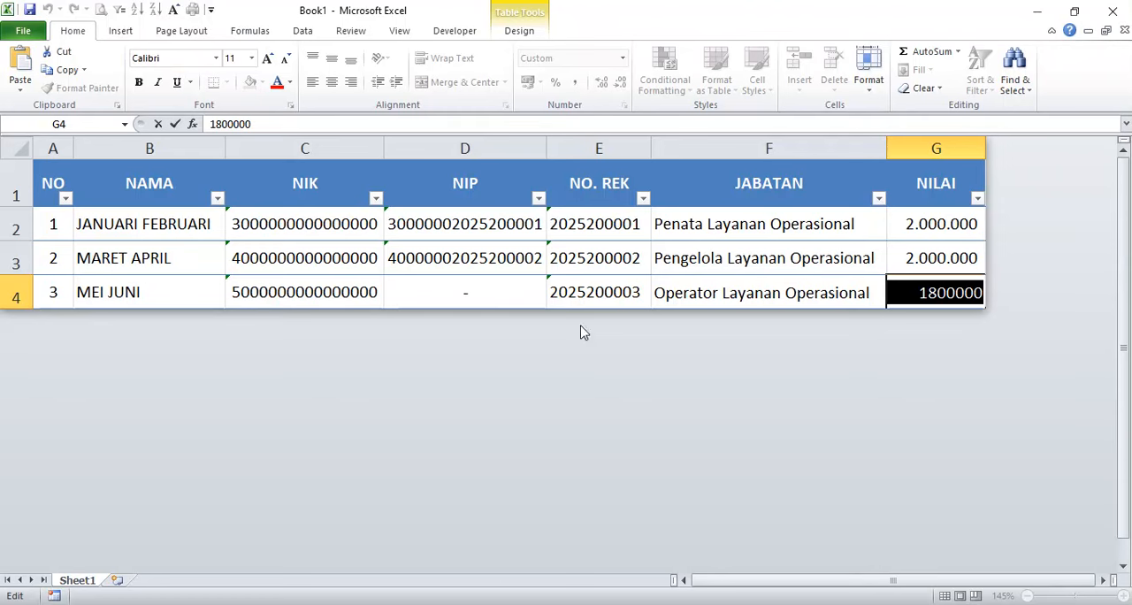
click(679, 292)
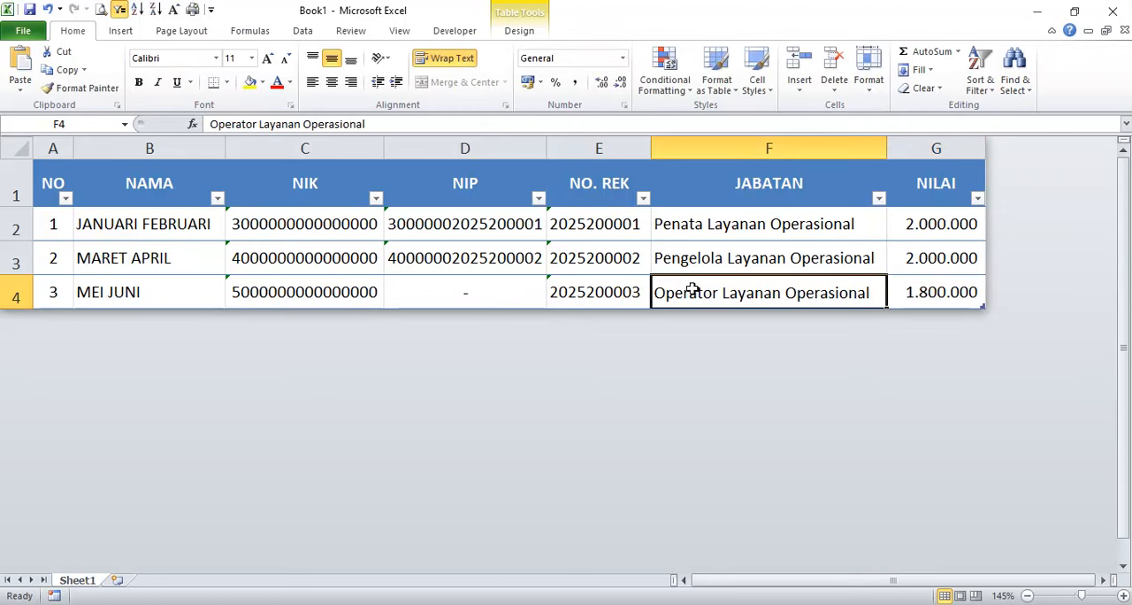
key(alt+Tab)
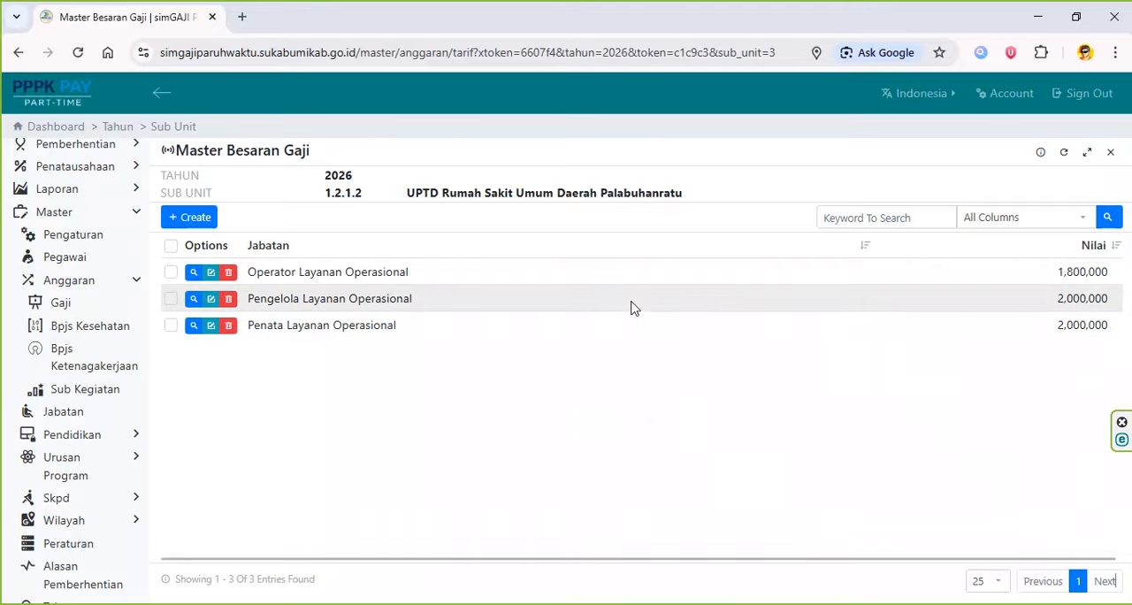
- Open the Kepegawaian employee list for UPTD Rumah Sakit Umum Daerah Palabuhanratu
scroll(132, 300, up, 2)
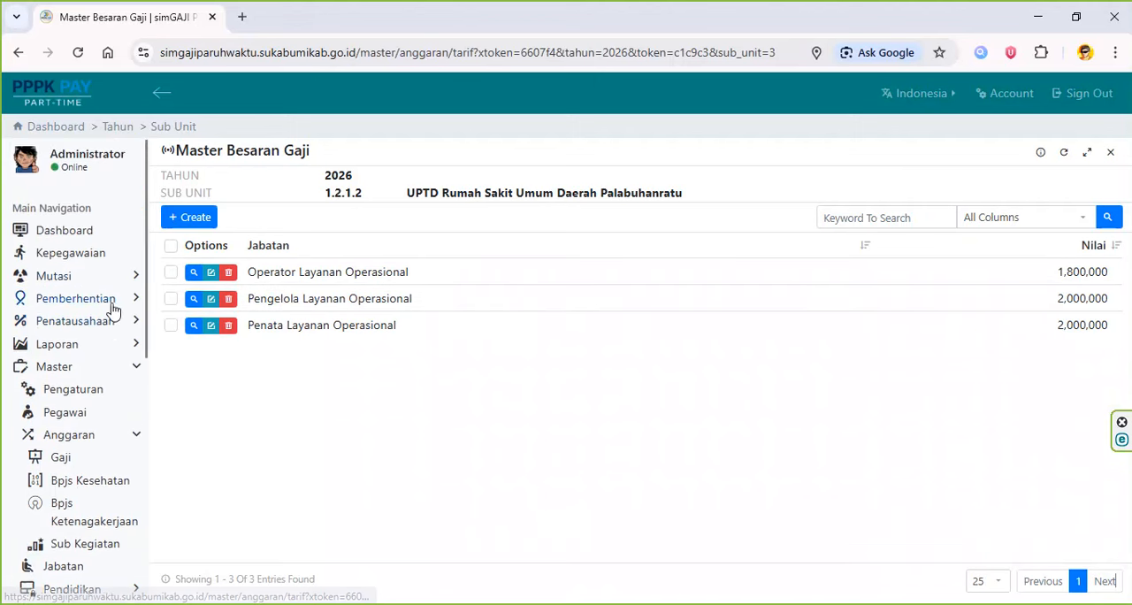
click(104, 263)
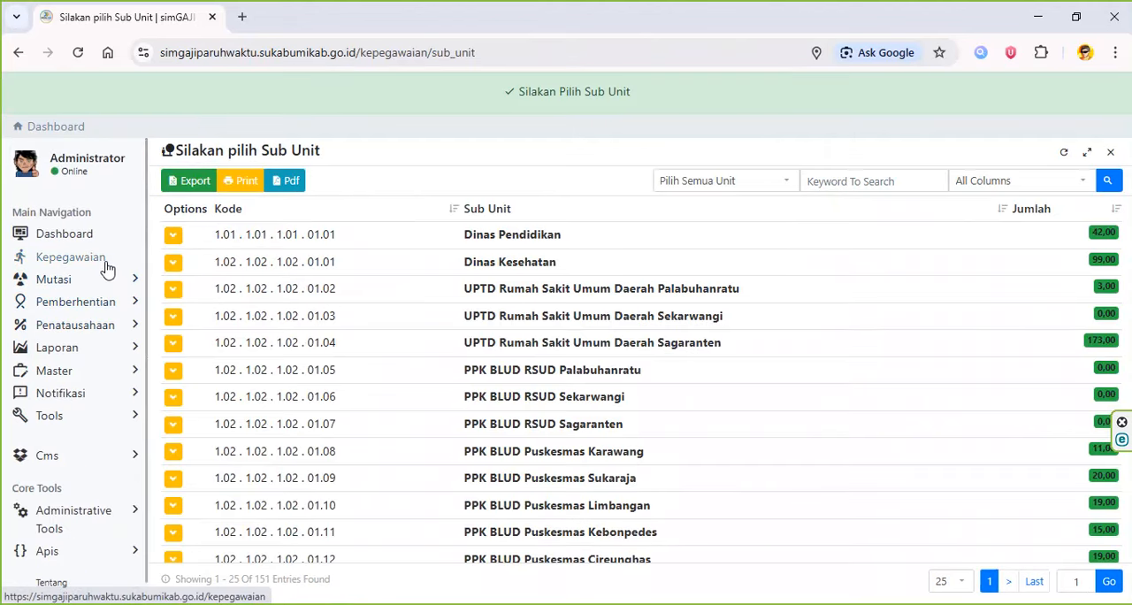
click(637, 292)
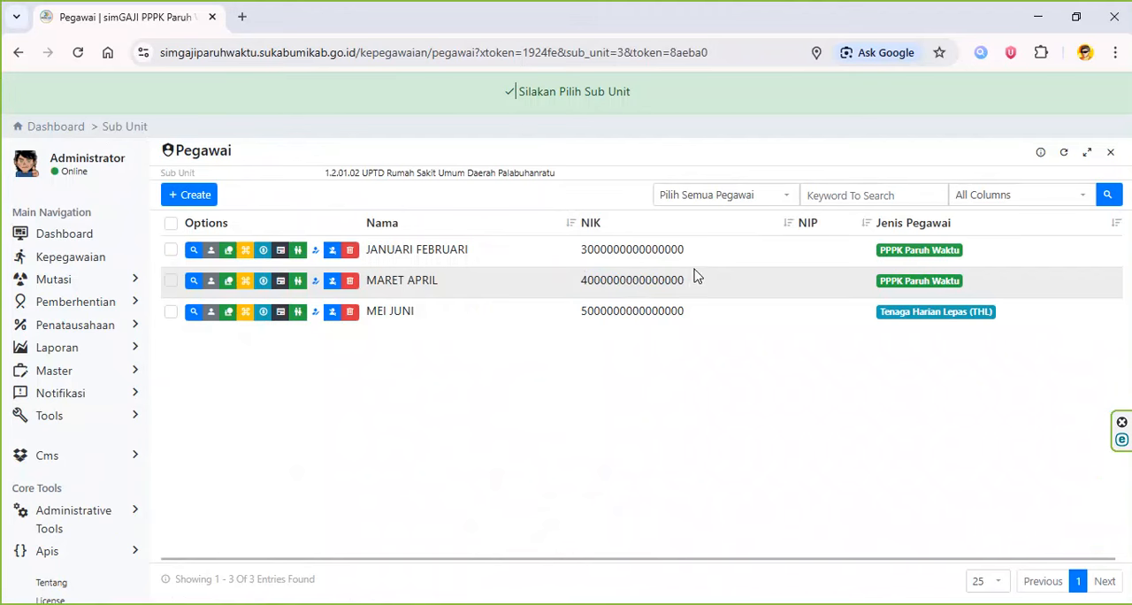
- Edit the first employee's data and fill in the NIP copied from cell D2 in Excel
click(212, 252)
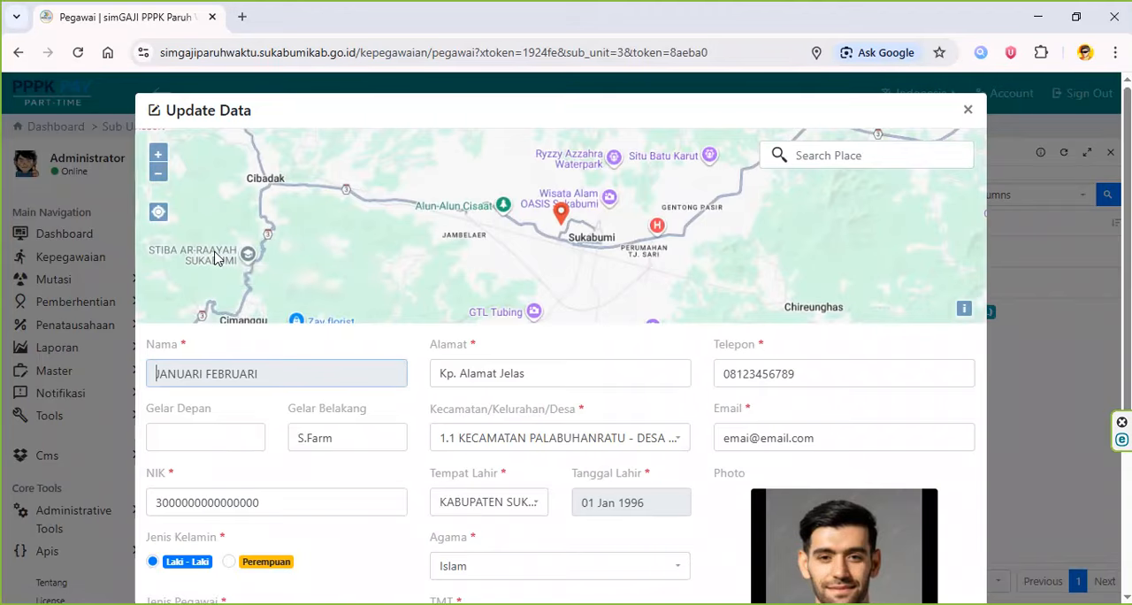
scroll(407, 318, down, 1)
scroll(426, 324, down, 2)
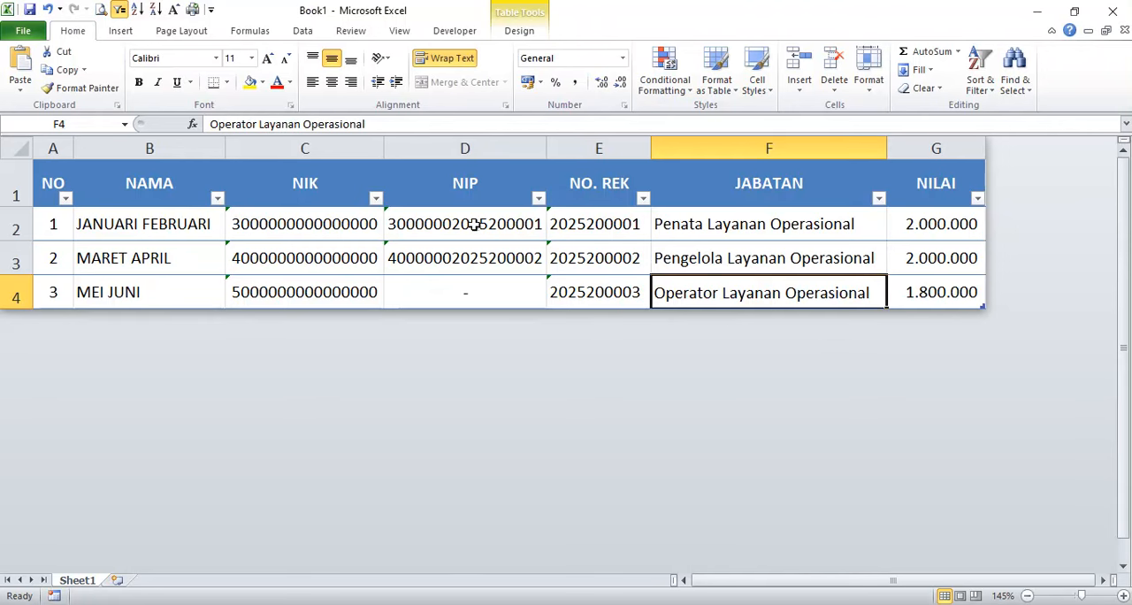
click(476, 225)
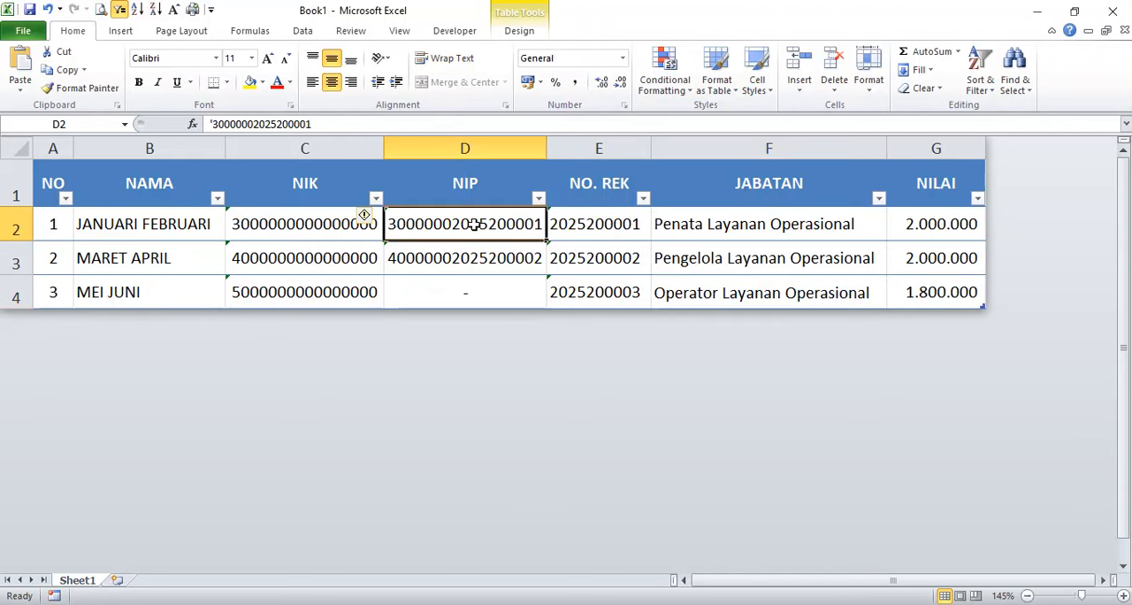
key(ctrl+c)
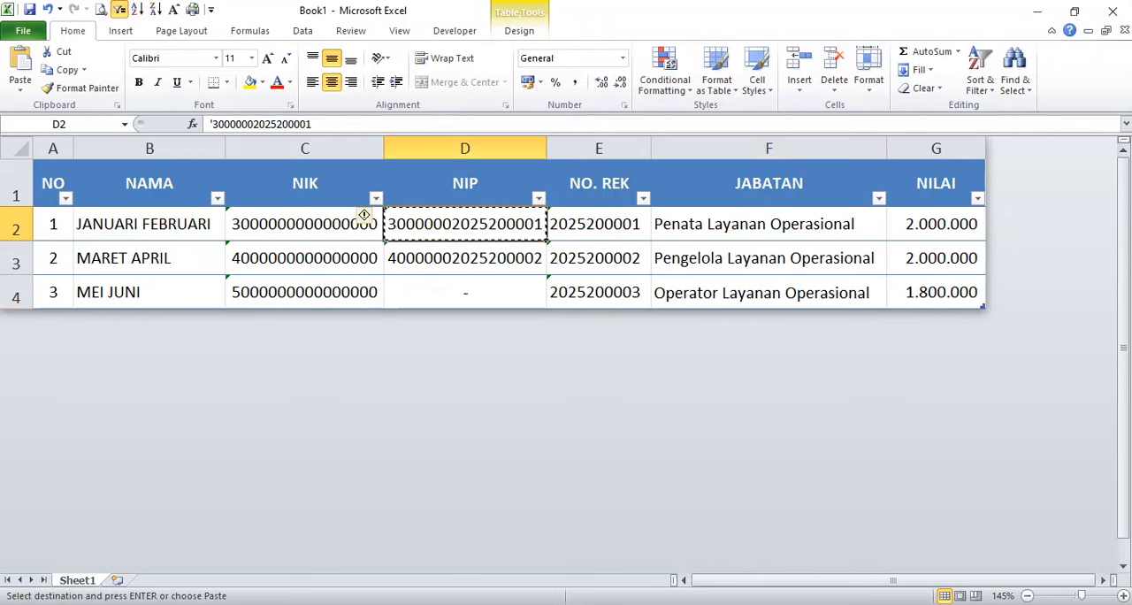
key(alt+Tab)
click(261, 556)
key(ctrl+v)
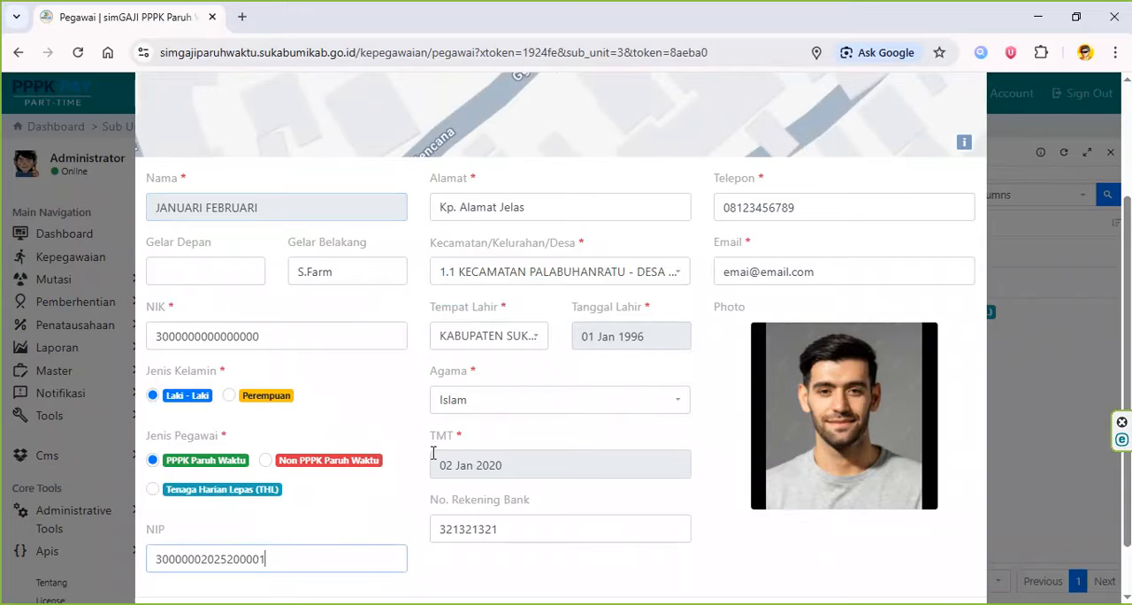
- Replace the first employee's No. Rekening Bank with the account number copied from cell E2 in Excel
key(alt+Tab)
key(Right)
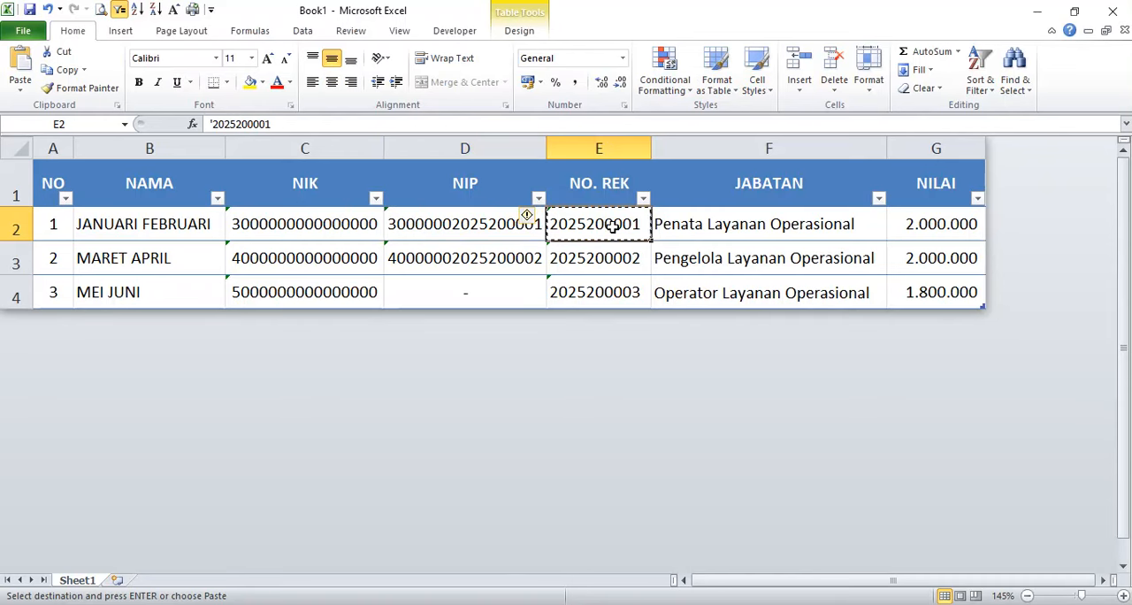
key(ctrl+c)
key(alt+Tab)
double_click(524, 531)
key(ctrl+v)
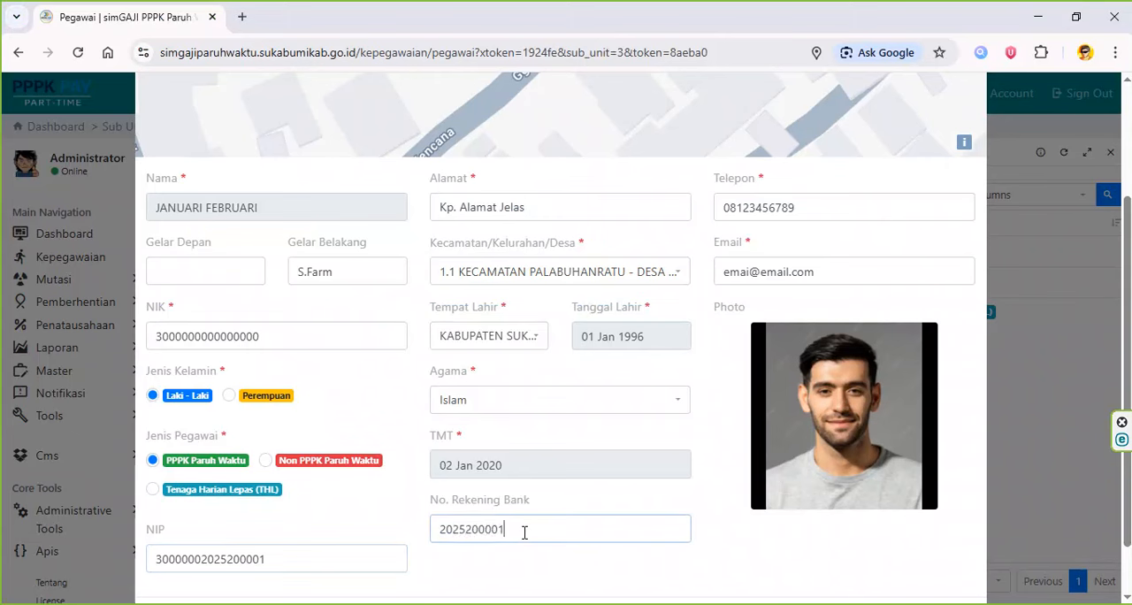
click(813, 213)
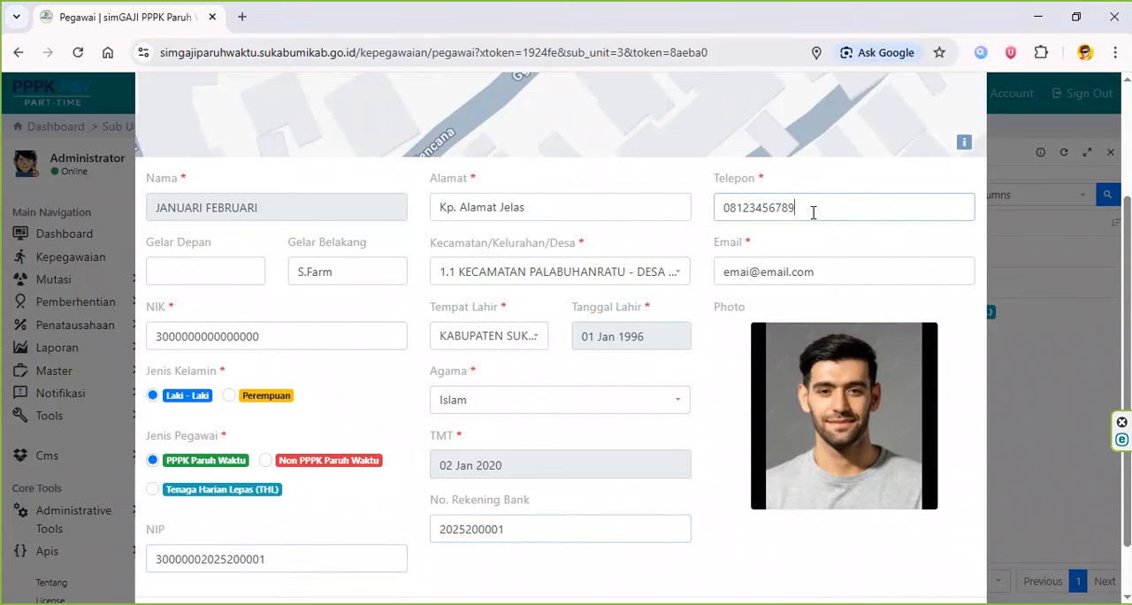
click(847, 276)
scroll(848, 275, down, 1)
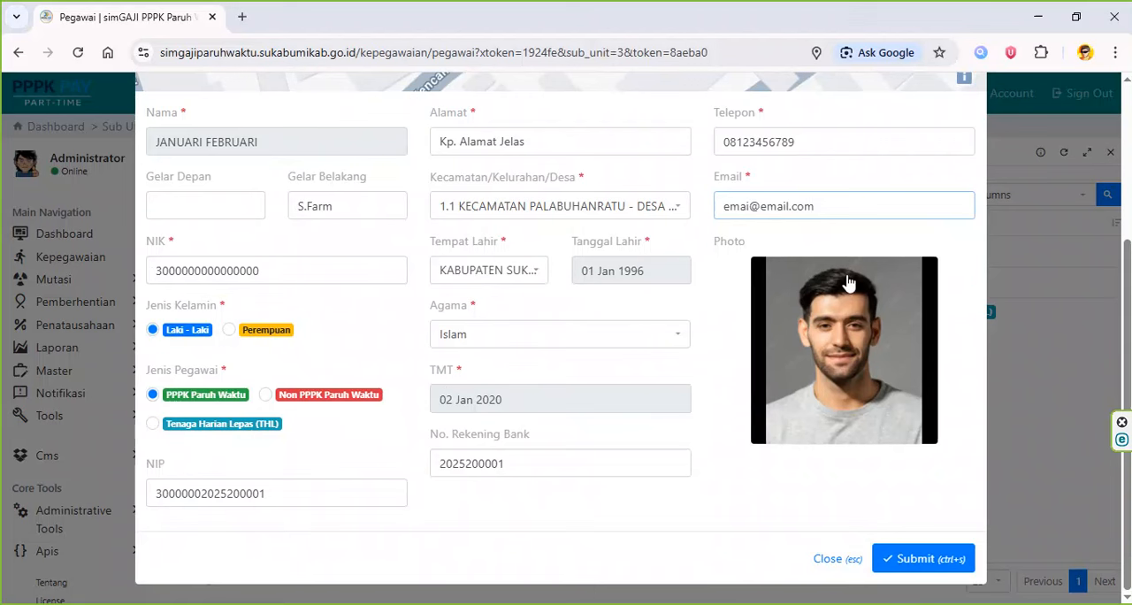
click(386, 211)
click(376, 271)
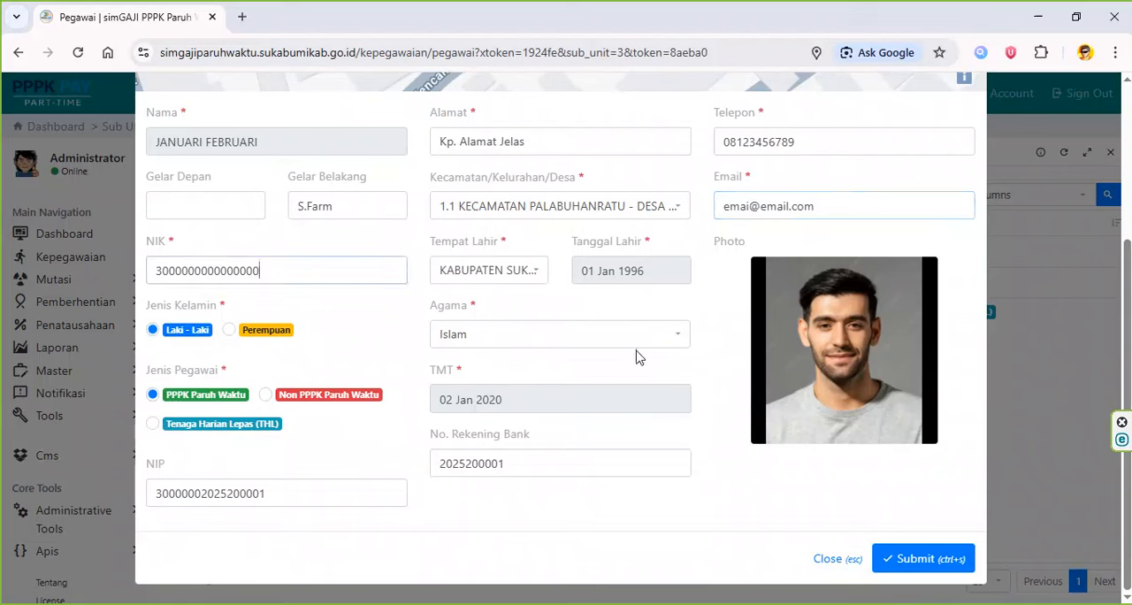
- Set the first employee's TMT to 01 Oct 2025 and submit the updated data
click(593, 389)
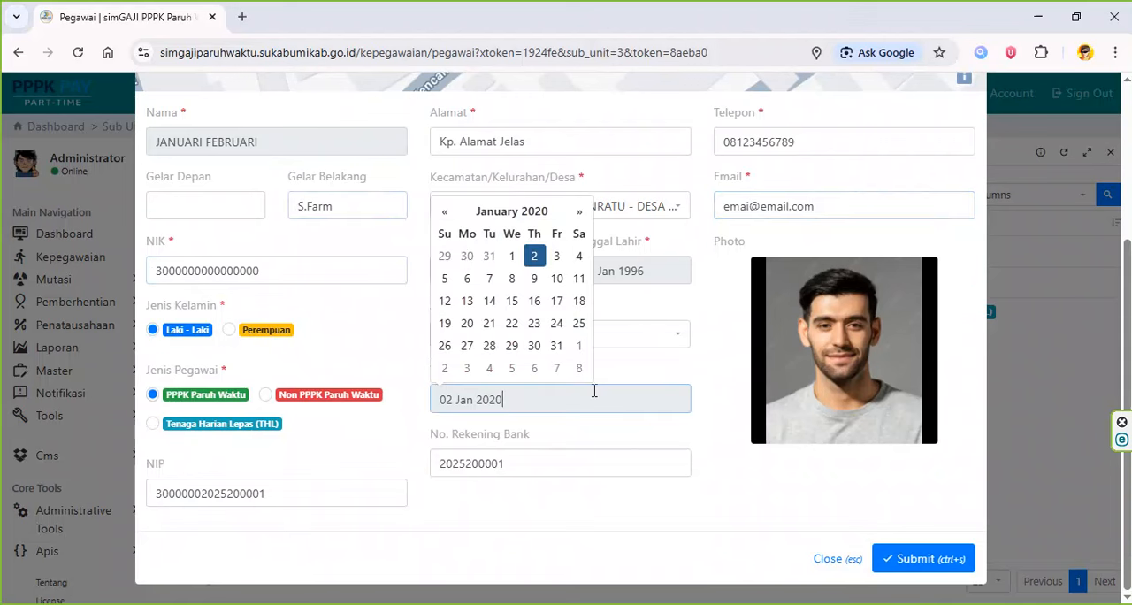
click(509, 212)
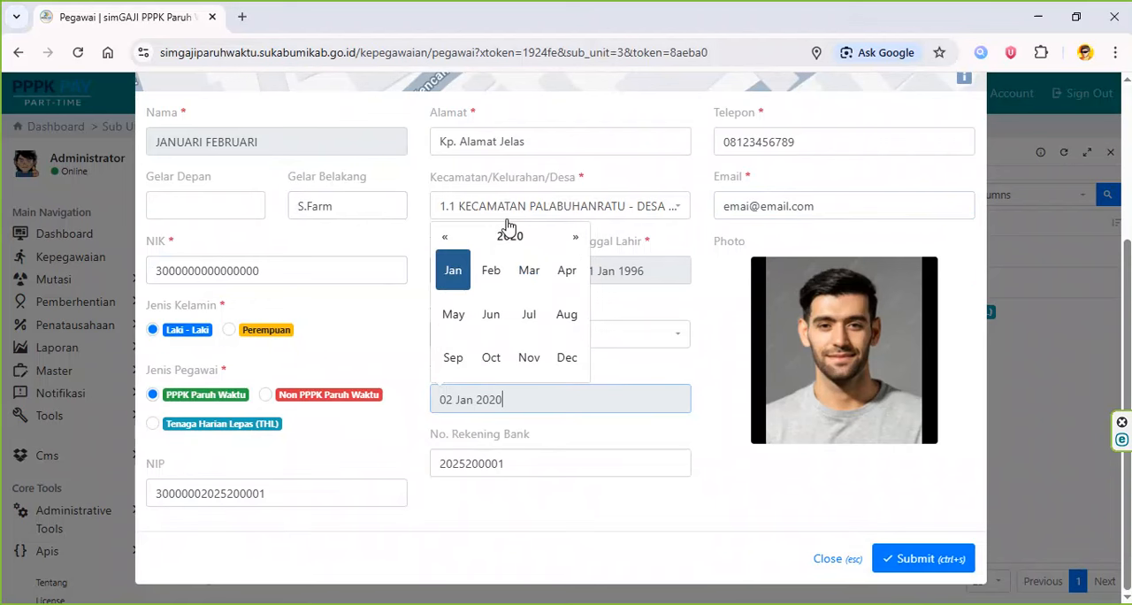
click(509, 236)
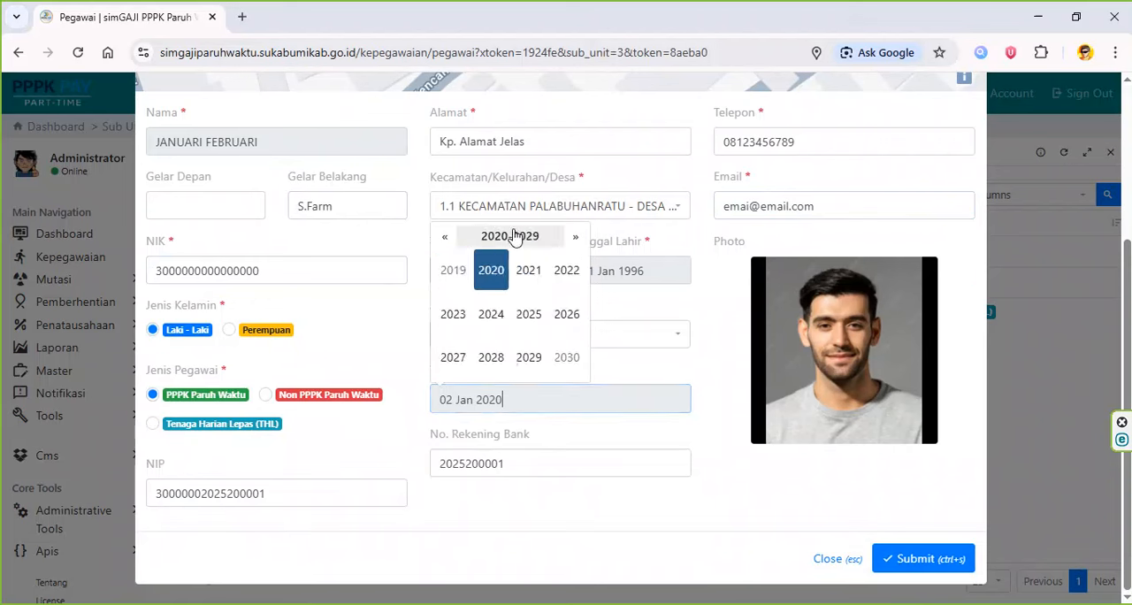
click(535, 322)
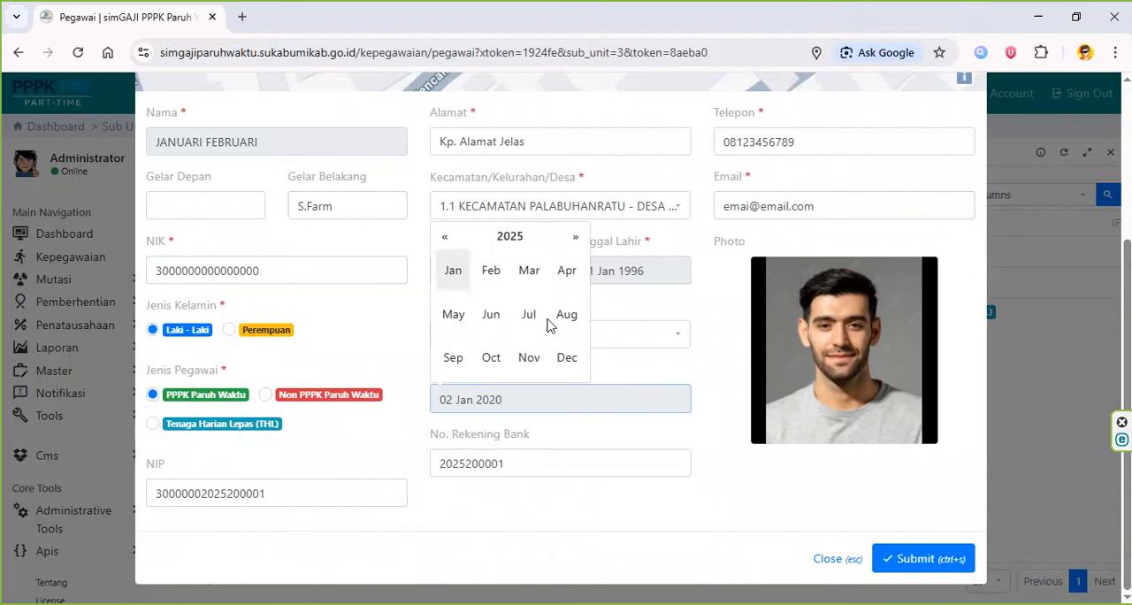
click(492, 358)
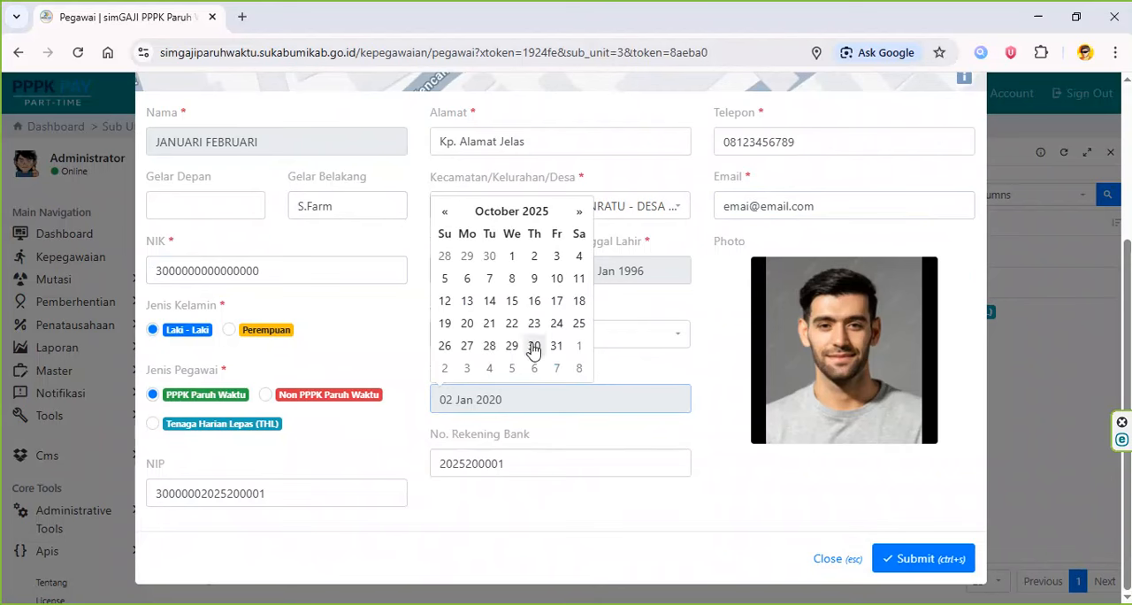
click(511, 255)
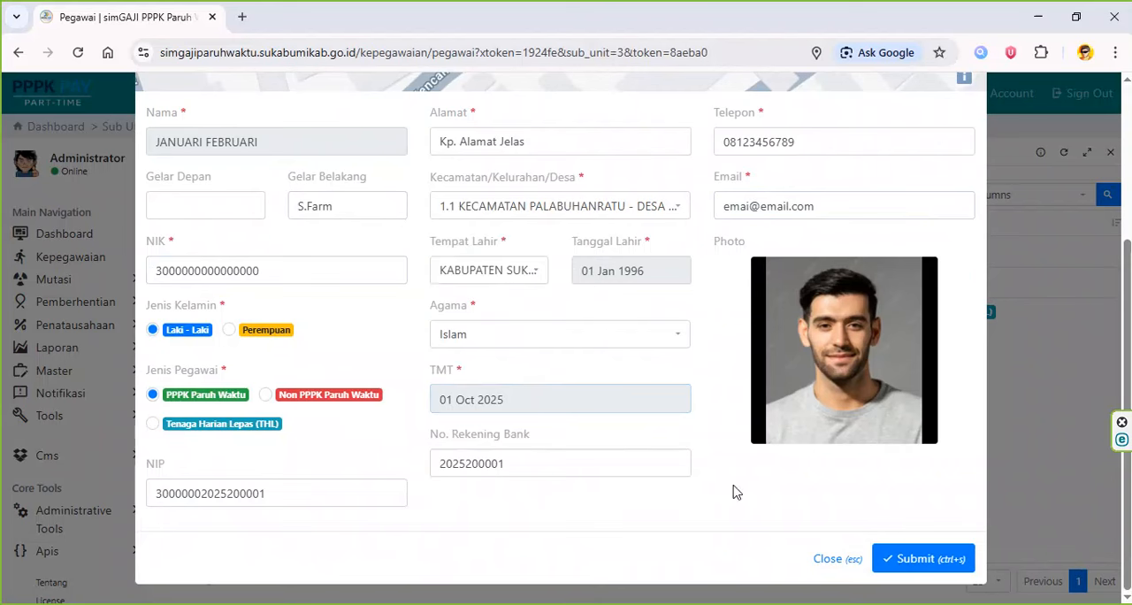
click(918, 561)
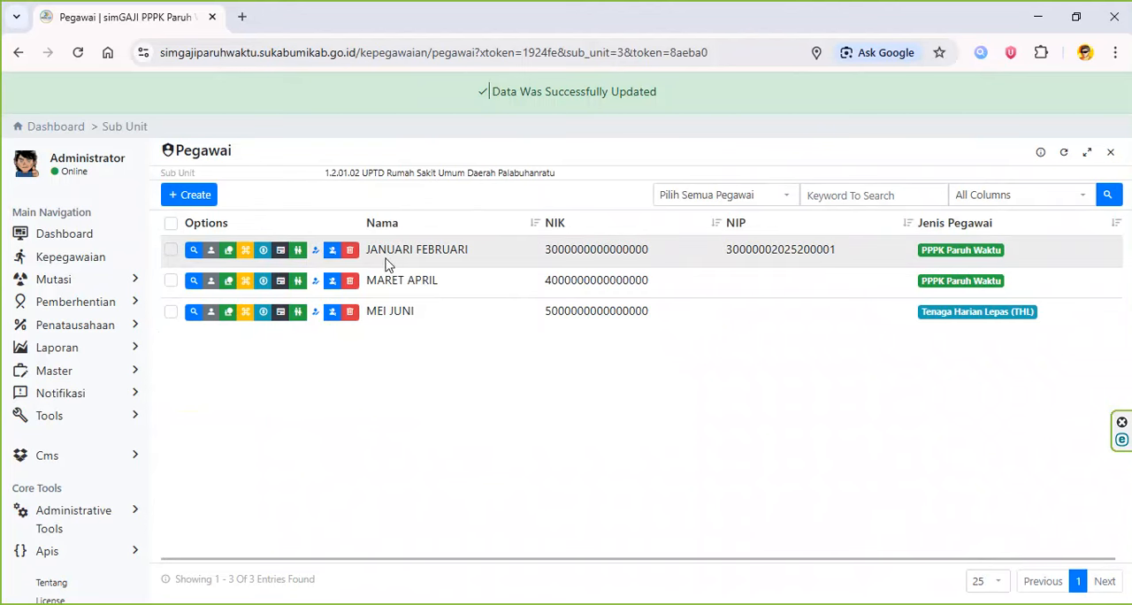
- Create a Jabatan record for the first employee with (Tahun 2026) Penata Layanan Operasional, matching row 2 in Excel
click(230, 254)
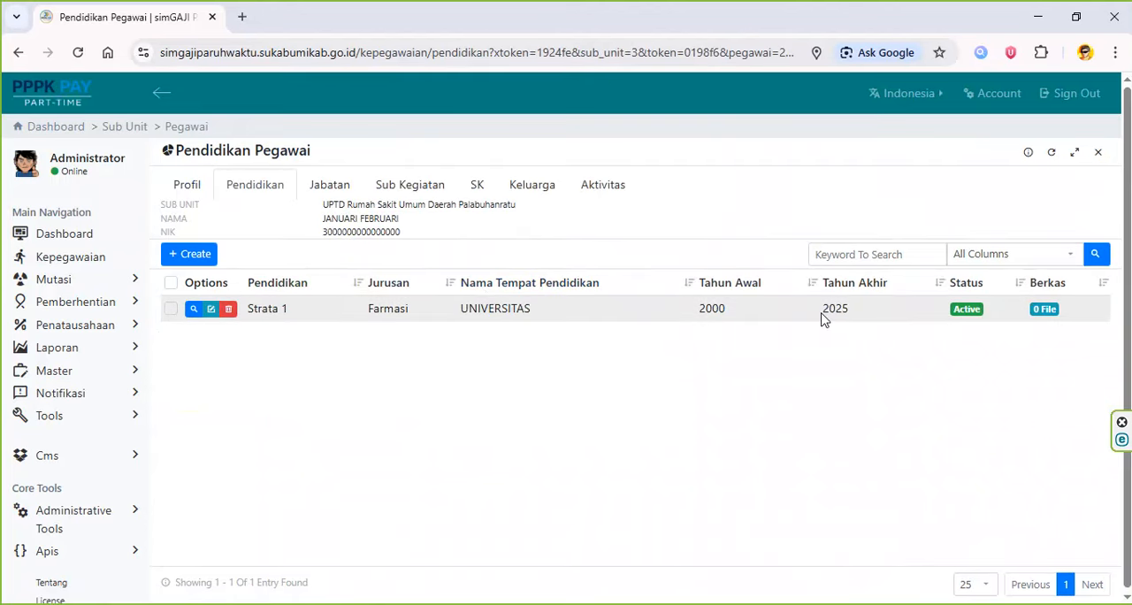
click(336, 193)
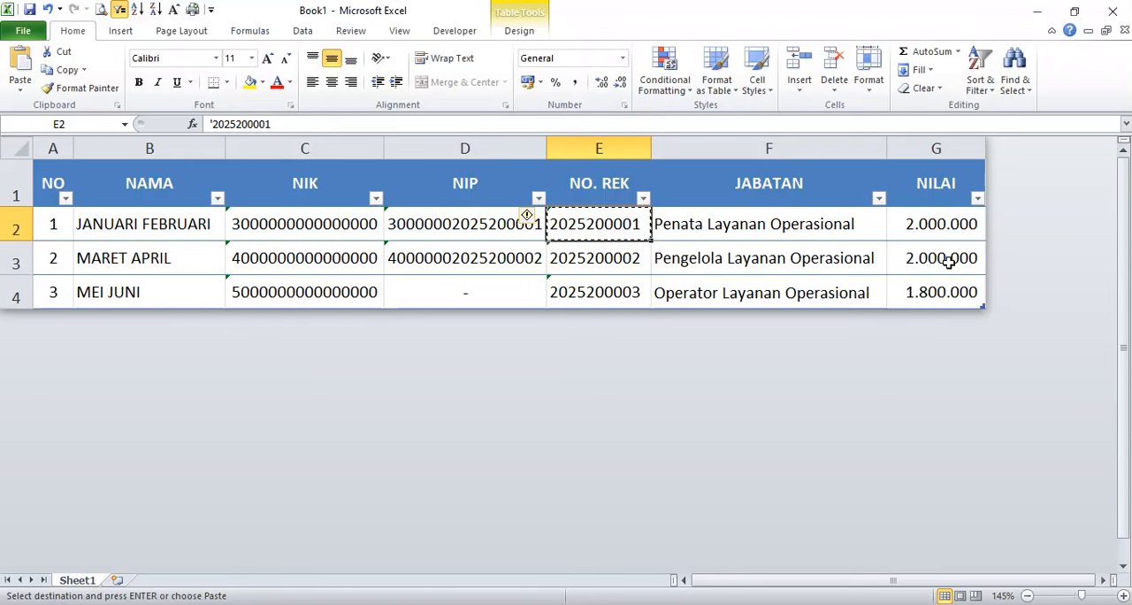
drag(943, 226, 77, 223)
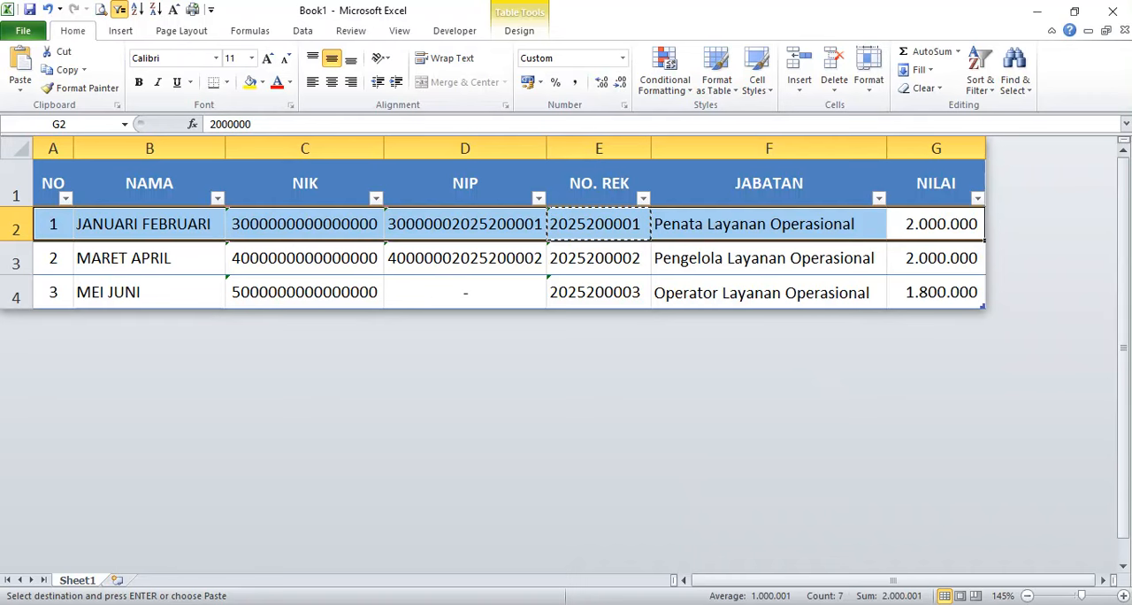
key(alt+Tab)
click(189, 254)
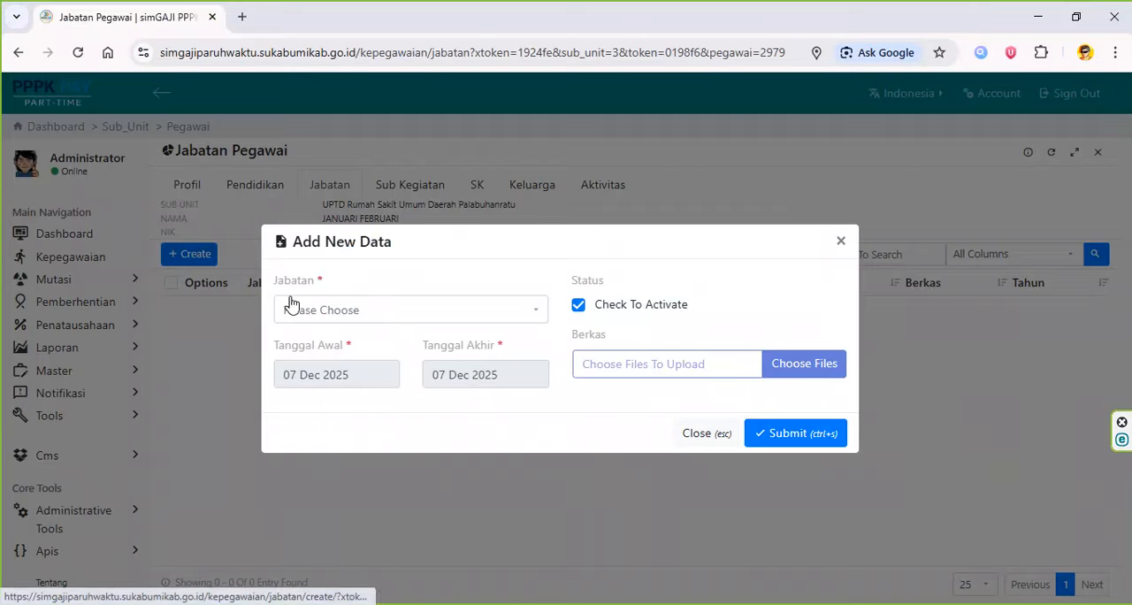
click(482, 313)
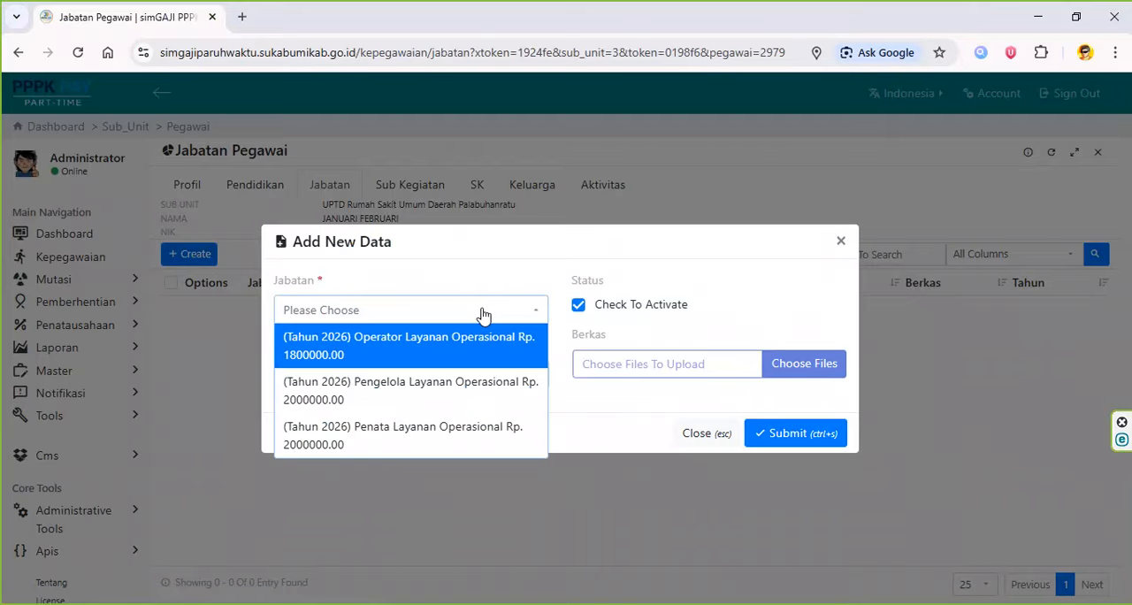
click(462, 434)
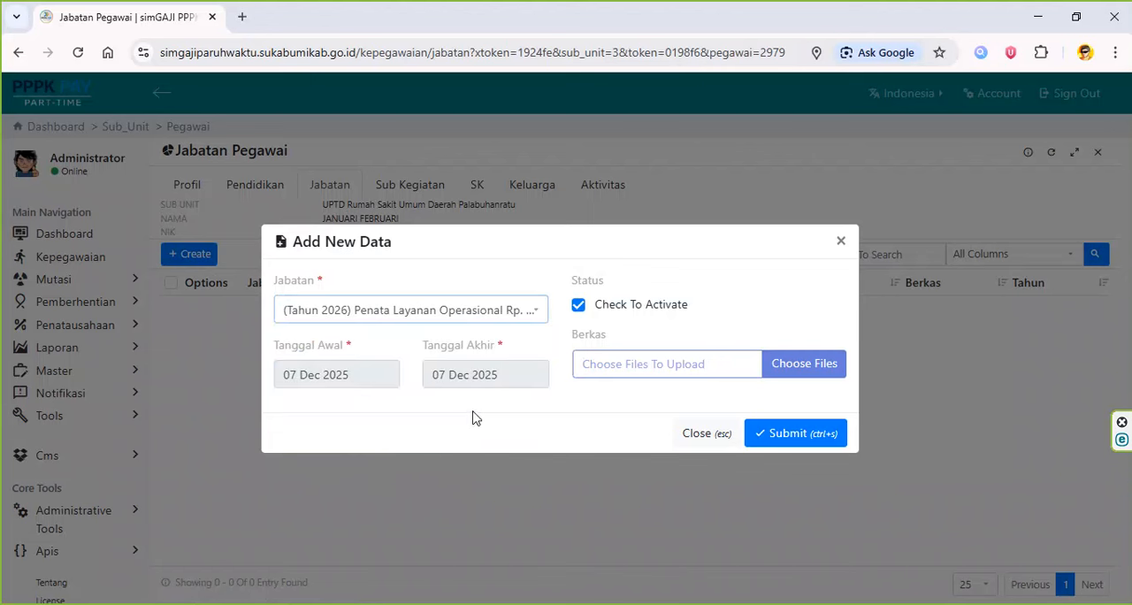
- Set the Jabatan record's Tanggal Akhir to 31 Dec 2026 and Tanggal Awal to 01 Jan 2026
click(506, 371)
click(508, 191)
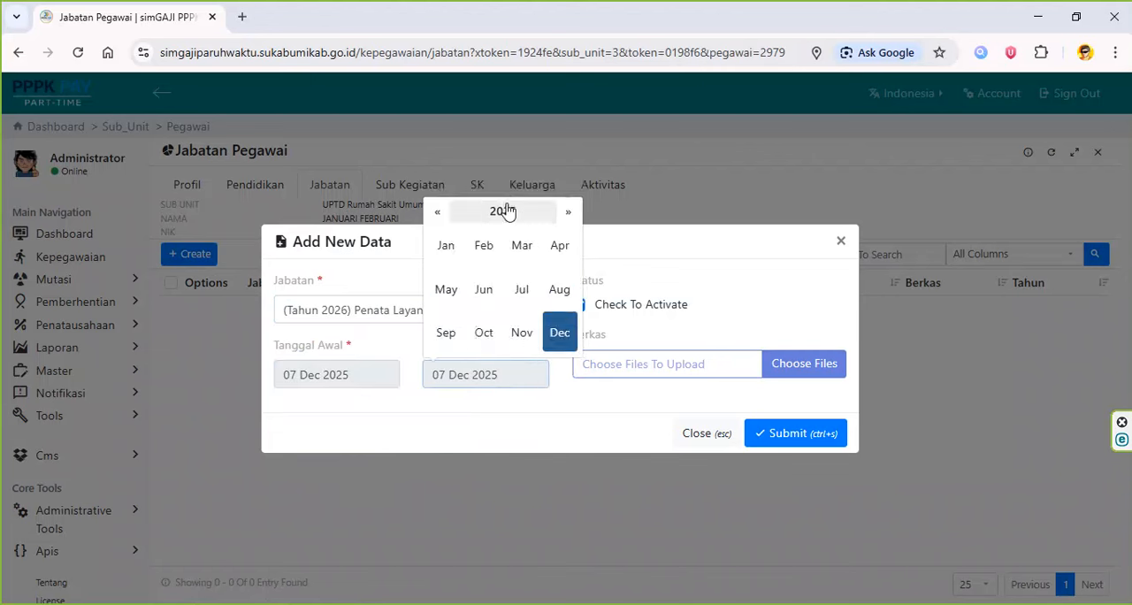
click(568, 213)
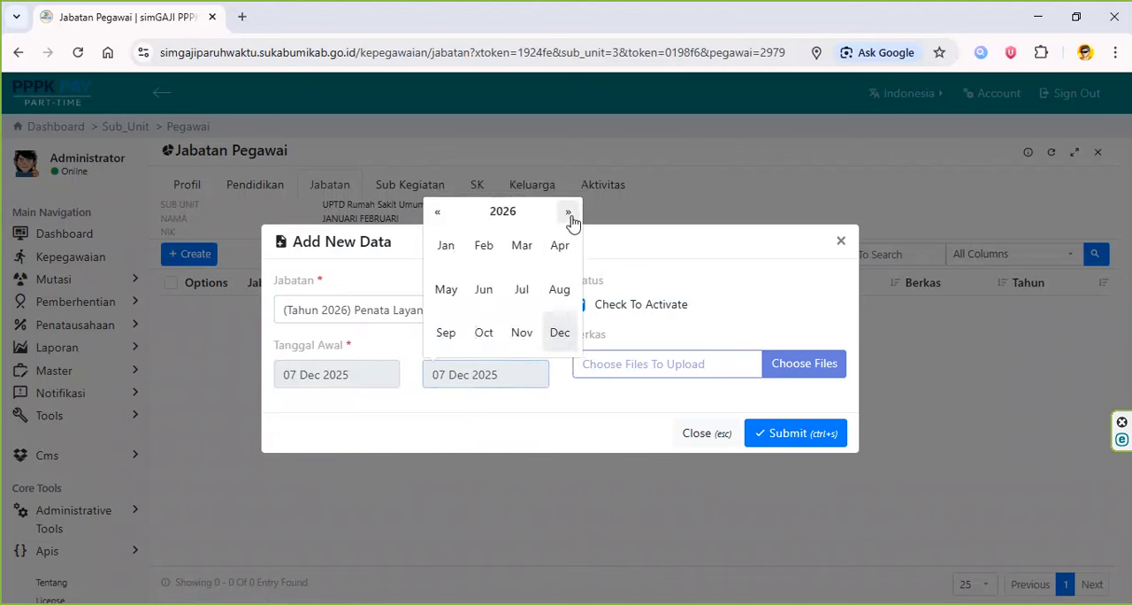
click(565, 334)
click(534, 324)
click(378, 381)
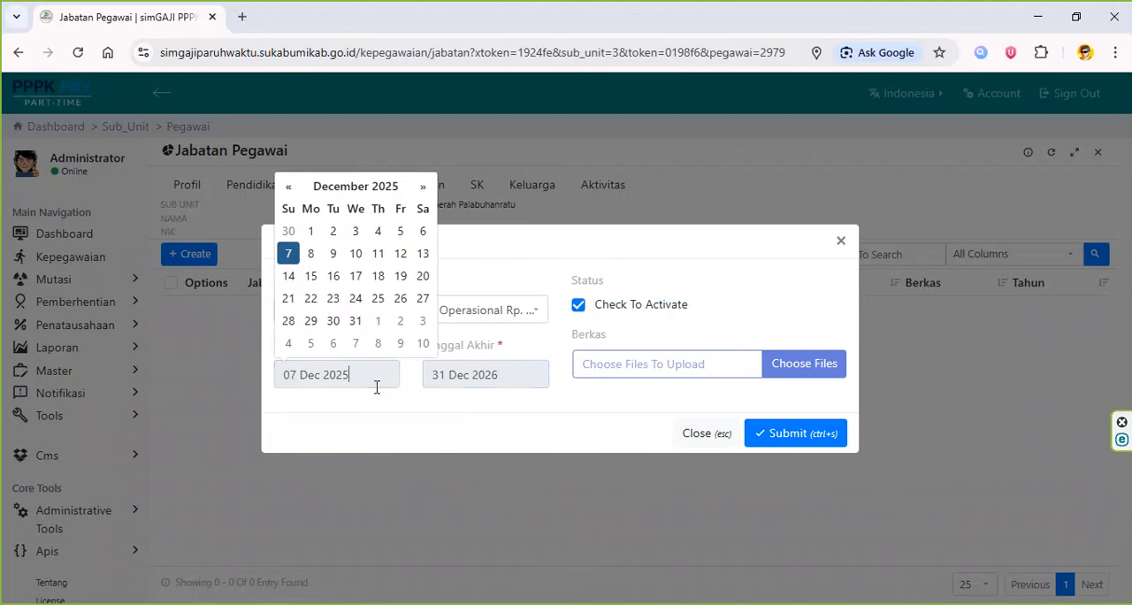
click(421, 193)
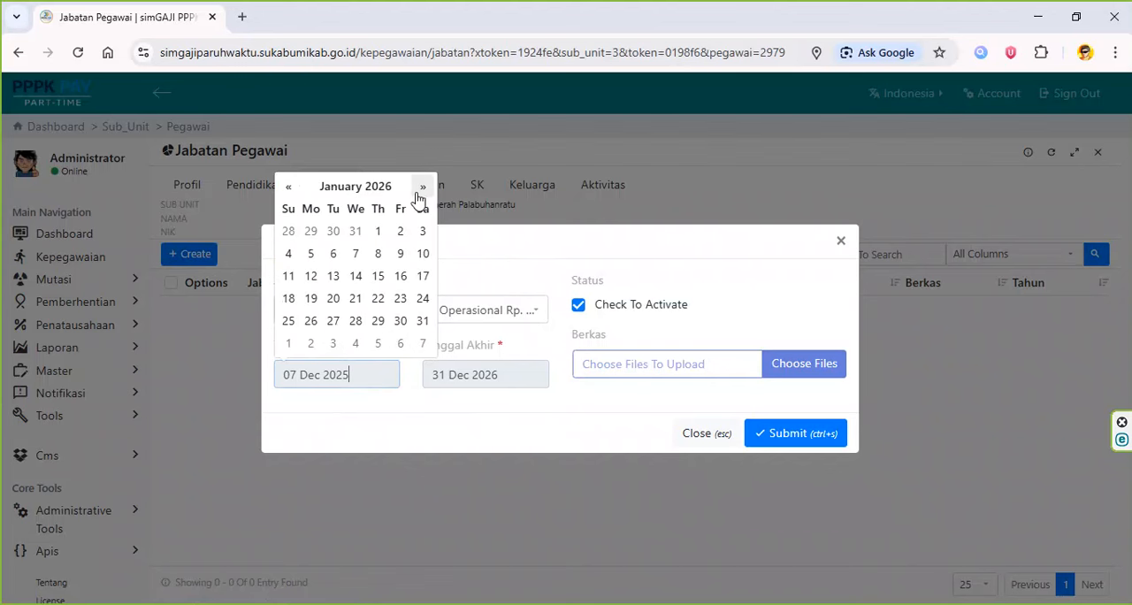
click(378, 229)
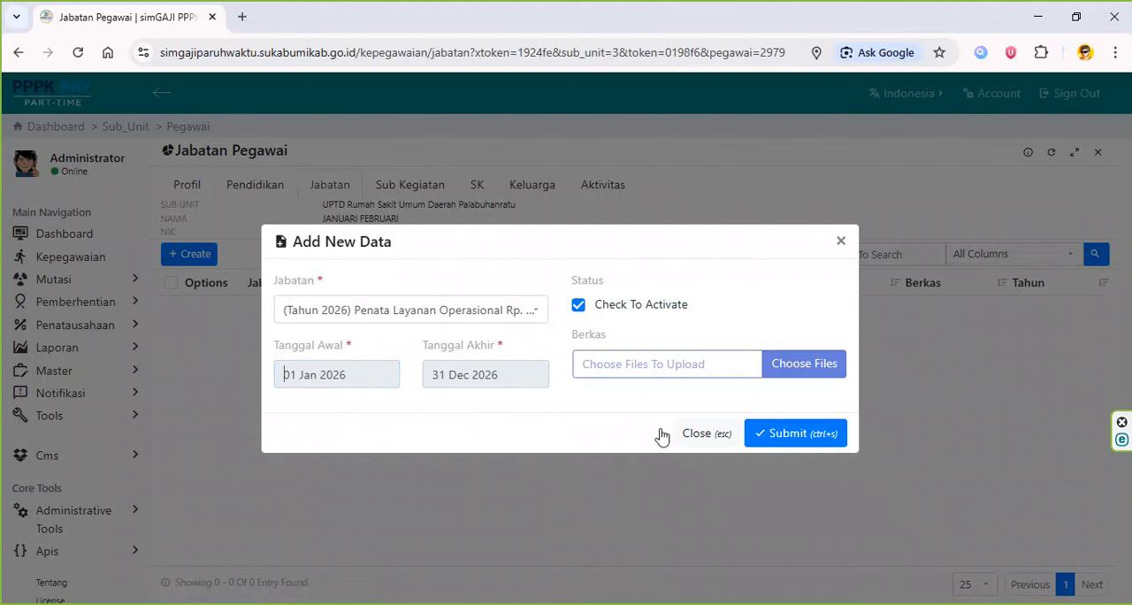
- Submit the Jabatan record without attaching a Berkas file, and open the employee's Sub Kegiatan list
click(799, 370)
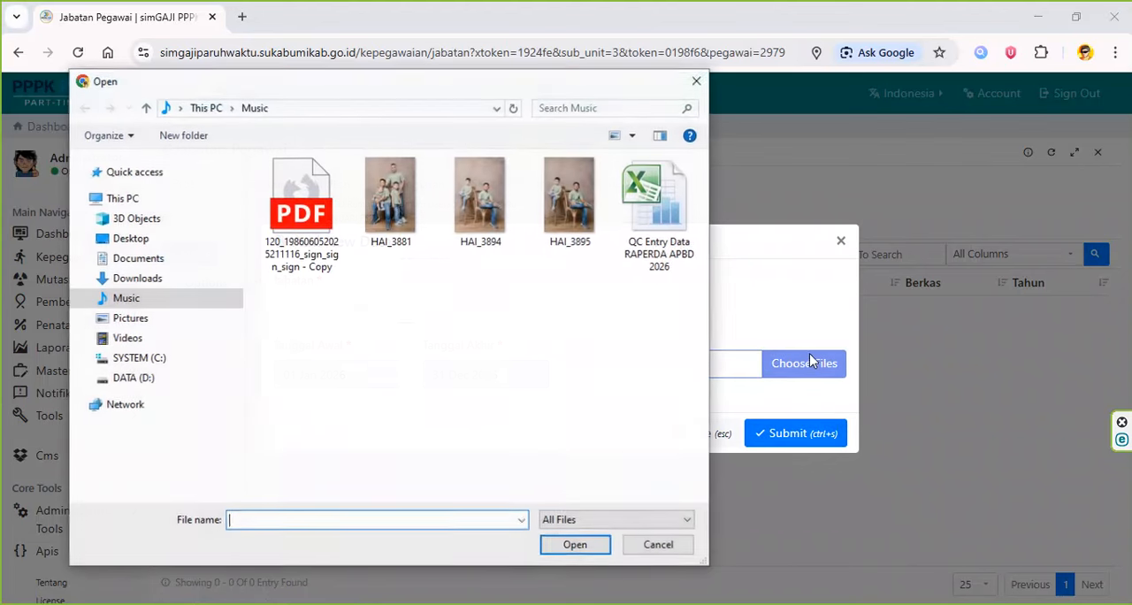
click(659, 545)
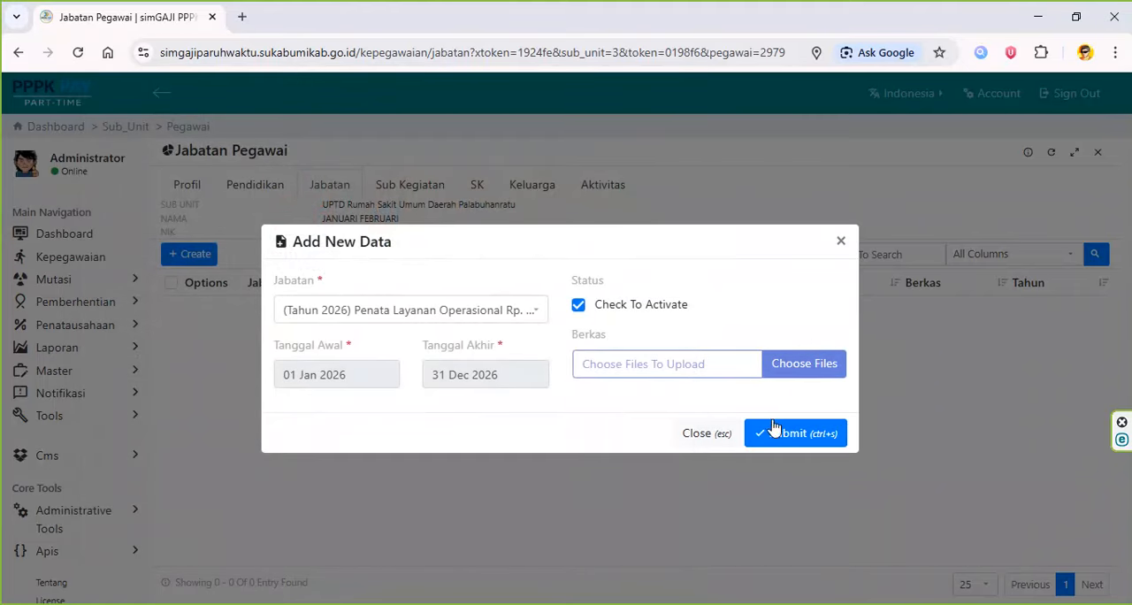
click(798, 436)
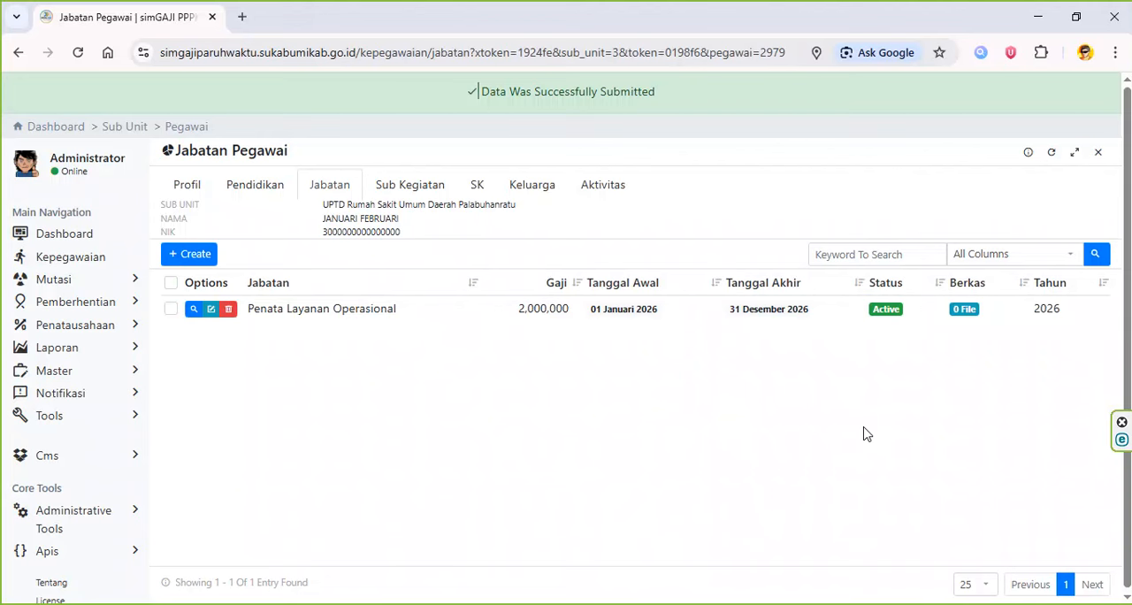
click(435, 193)
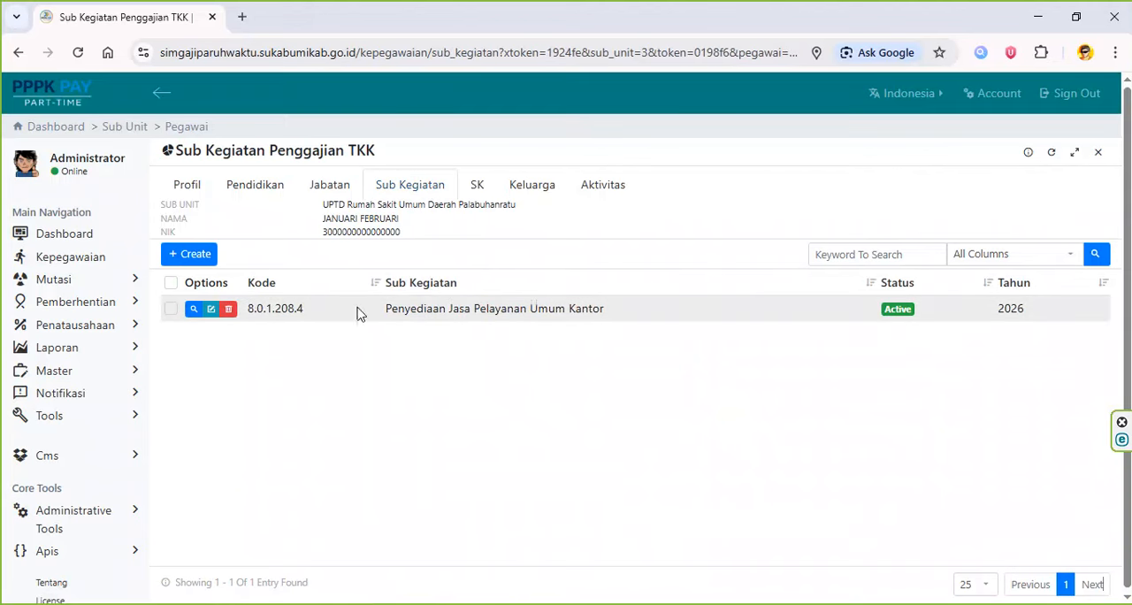
- Update the first employee's Sub Kegiatan record with (Tahun 2026) 8.0.1.208.4 - Penyediaan Jasa Pelayanan Umum Kantor and submit it
click(211, 309)
click(616, 320)
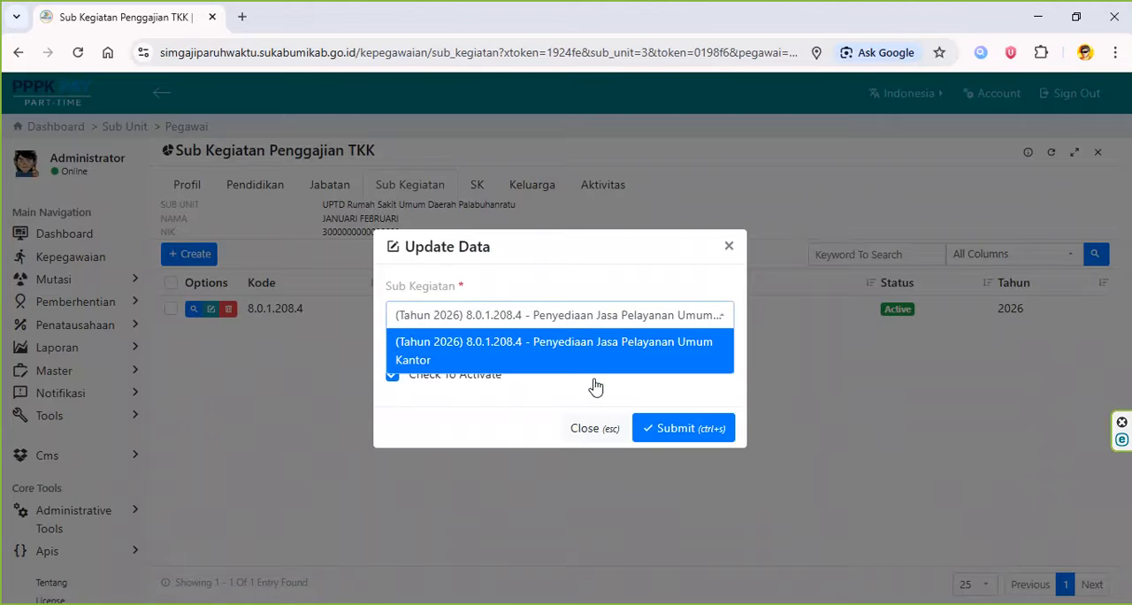
click(607, 354)
click(682, 429)
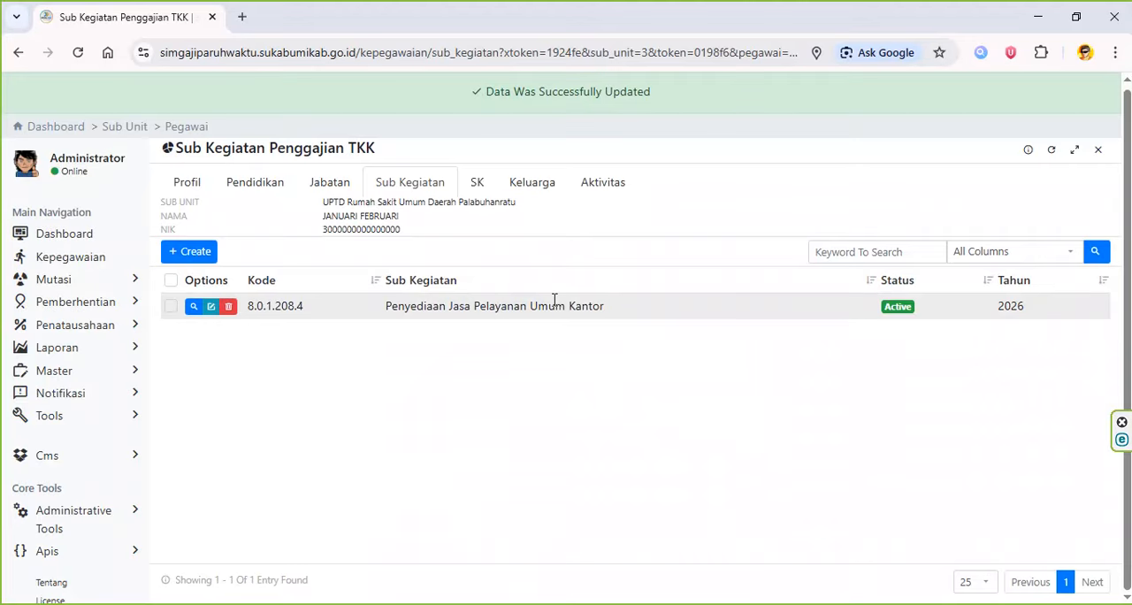
- Edit the first employee's existing SK record, setting Nomor SK to NO SK PENGANGKATAN and Tahun to 2025
click(478, 184)
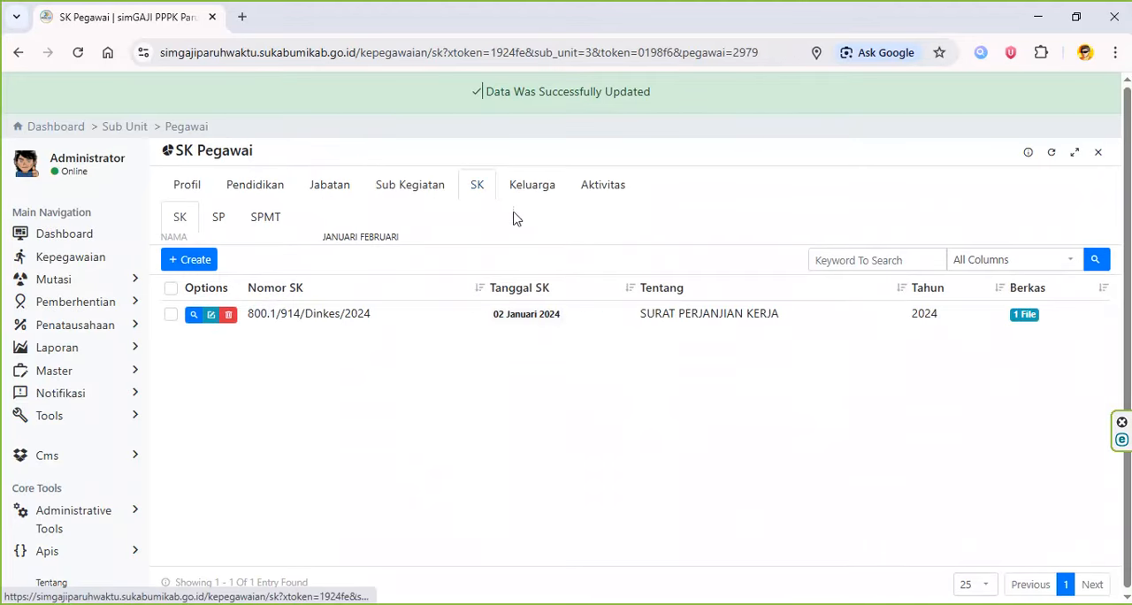
click(210, 314)
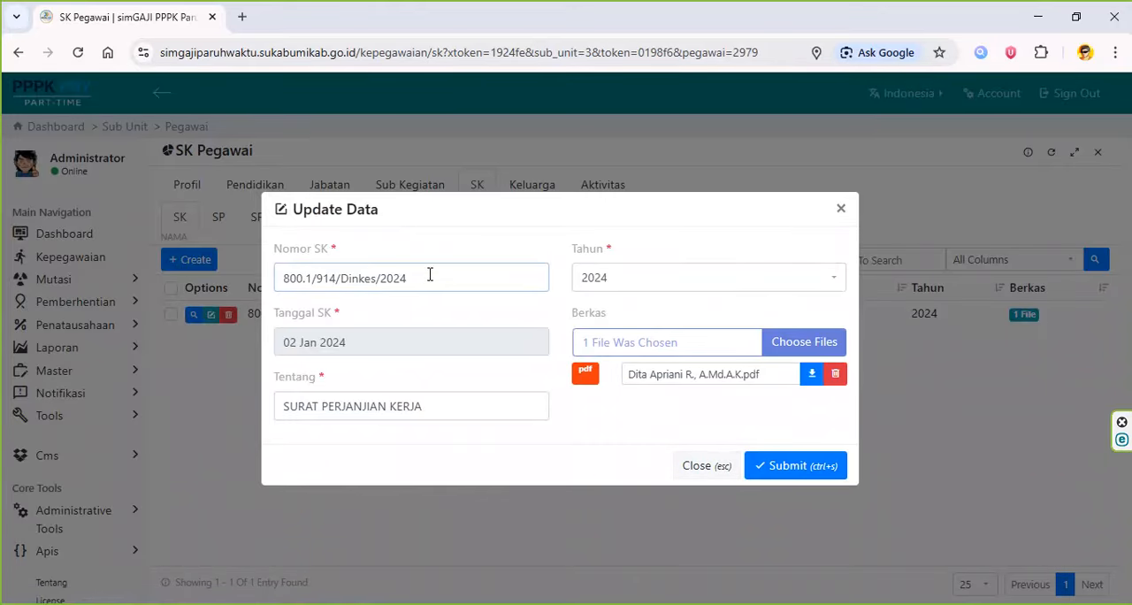
triple_click(457, 283)
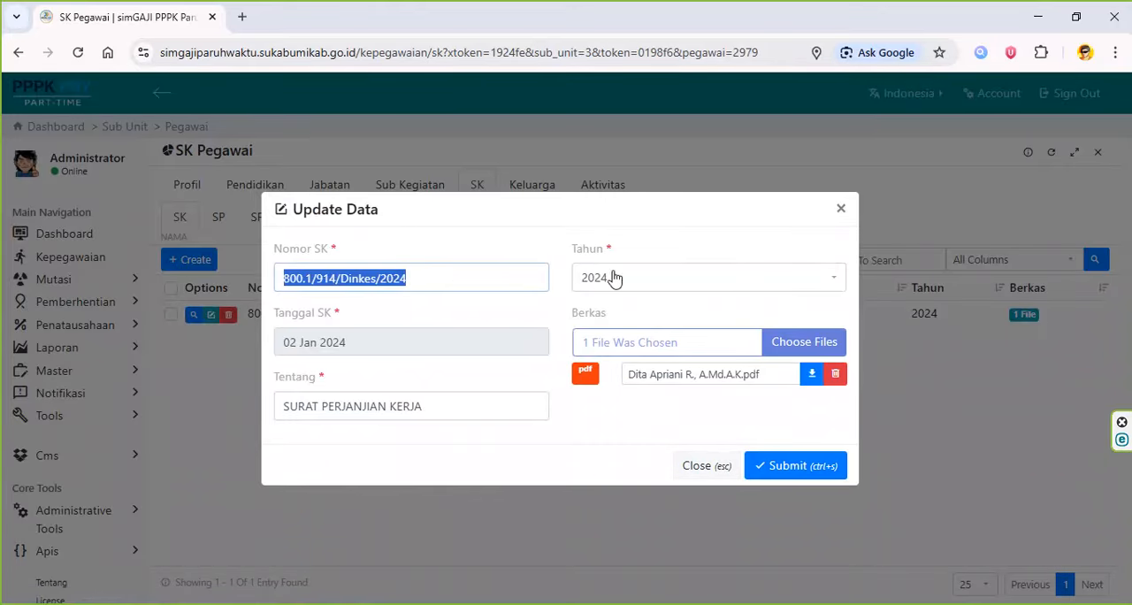
text(NO SK PENGANGKATAN)
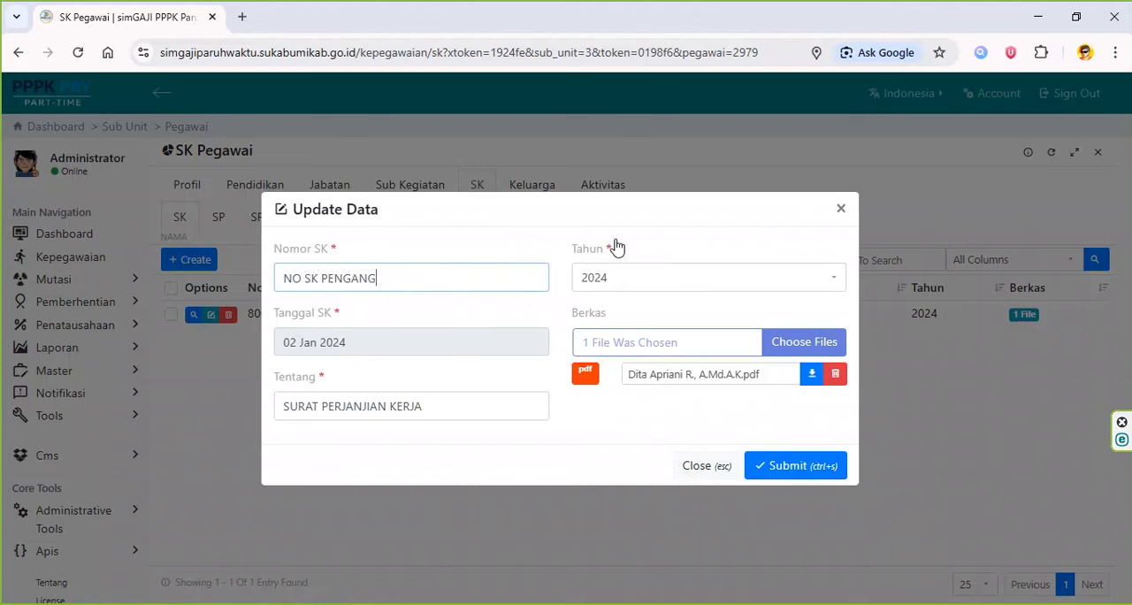
click(649, 279)
text(2026)
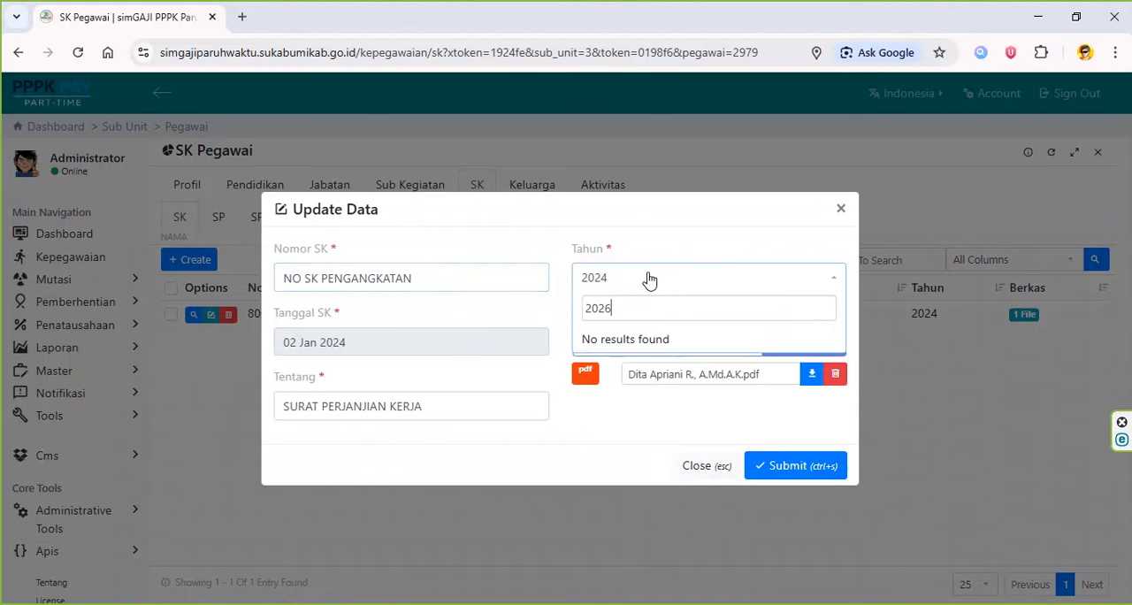
key(BackSpace)
text(5)
click(591, 339)
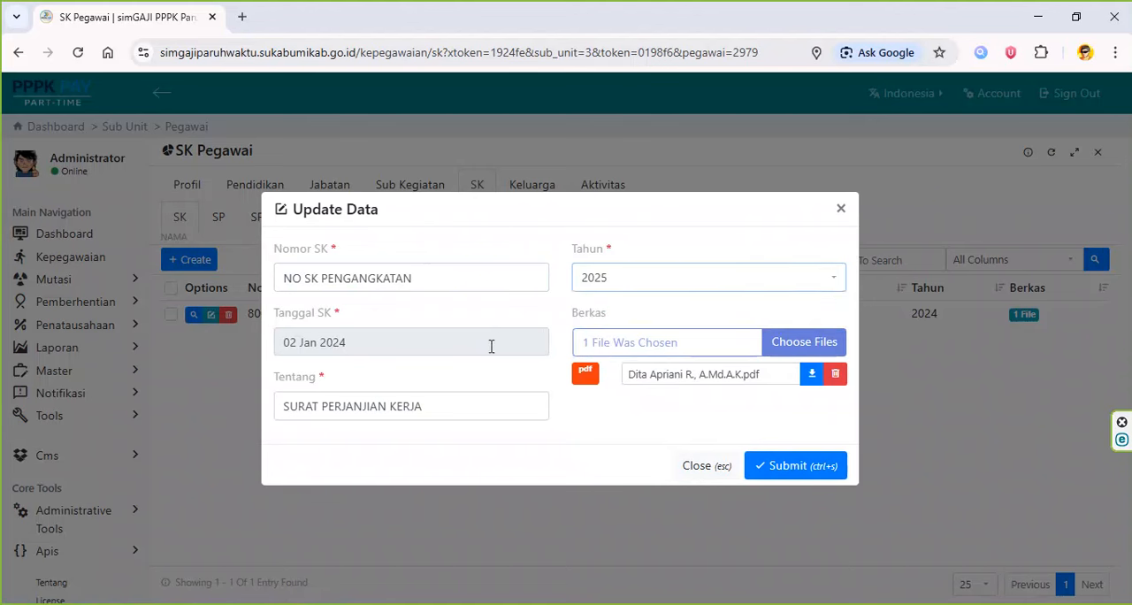
- Set the SK record's Tanggal SK to 01 Oct 2025
click(385, 345)
click(361, 156)
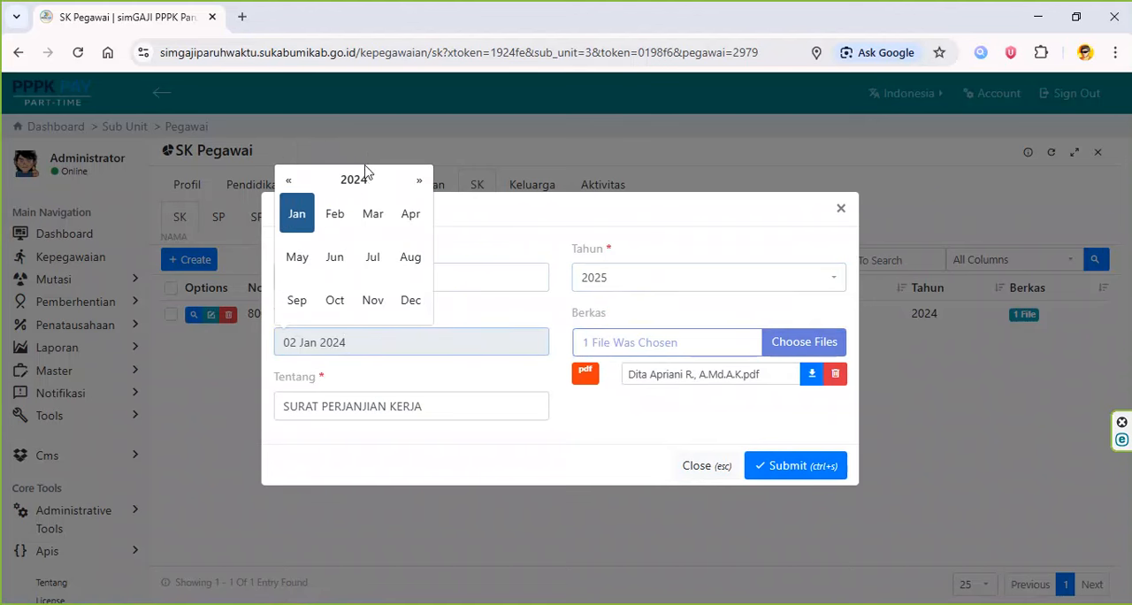
click(356, 179)
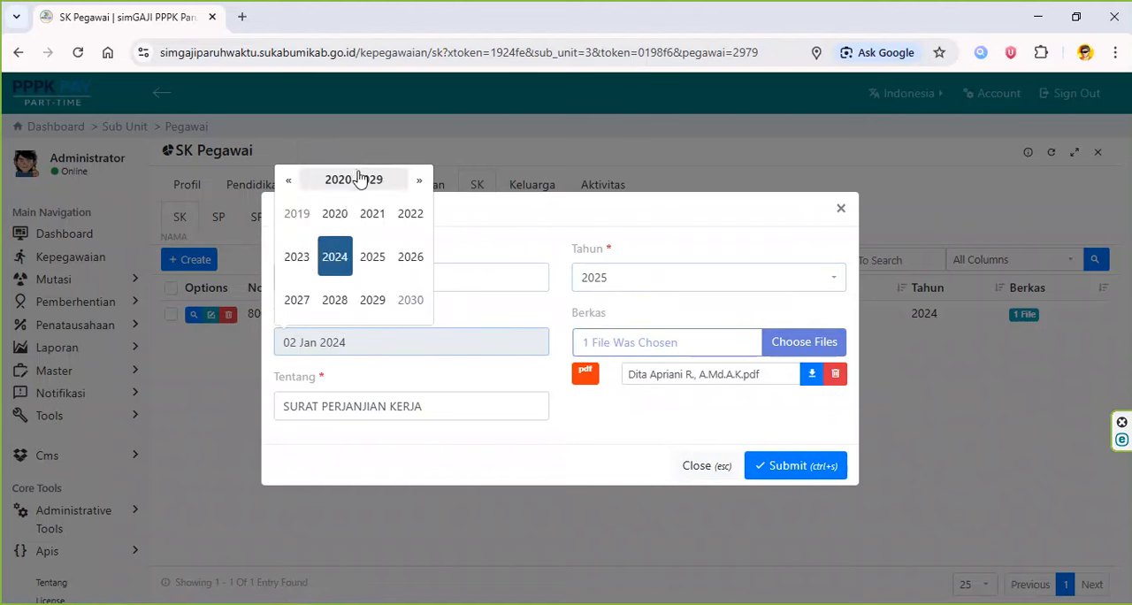
click(370, 258)
click(335, 299)
click(357, 196)
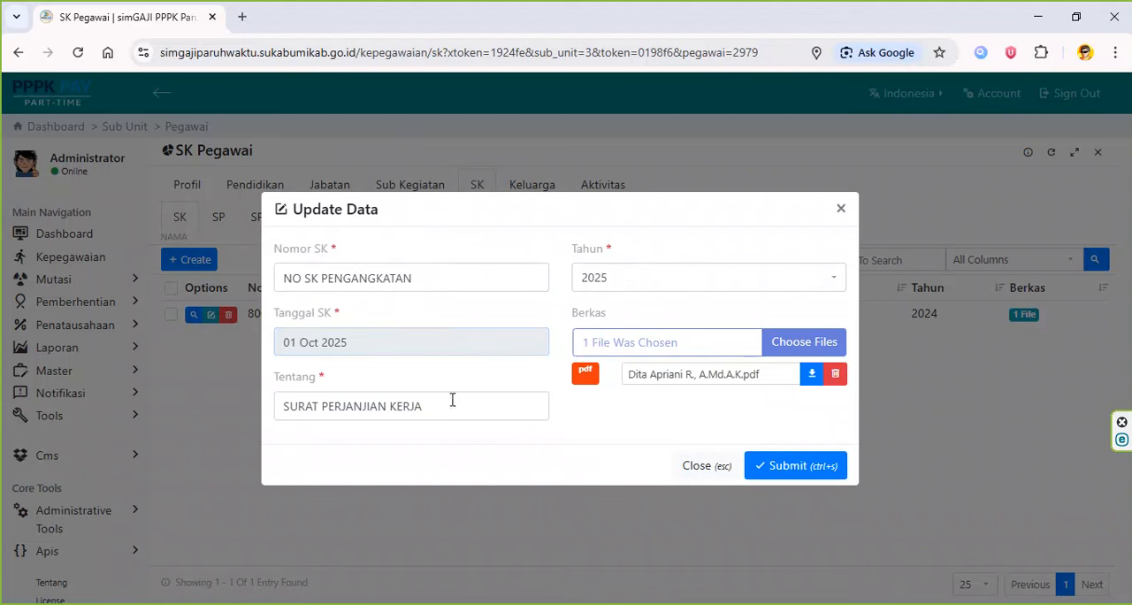
- Replace the SK record's Tentang with "PENGANGKATAN PPPK TAHUN 2025 (disesuaikan dengan uraian Petikan SK)" and submit the update
drag(452, 400, 225, 394)
text(PE)
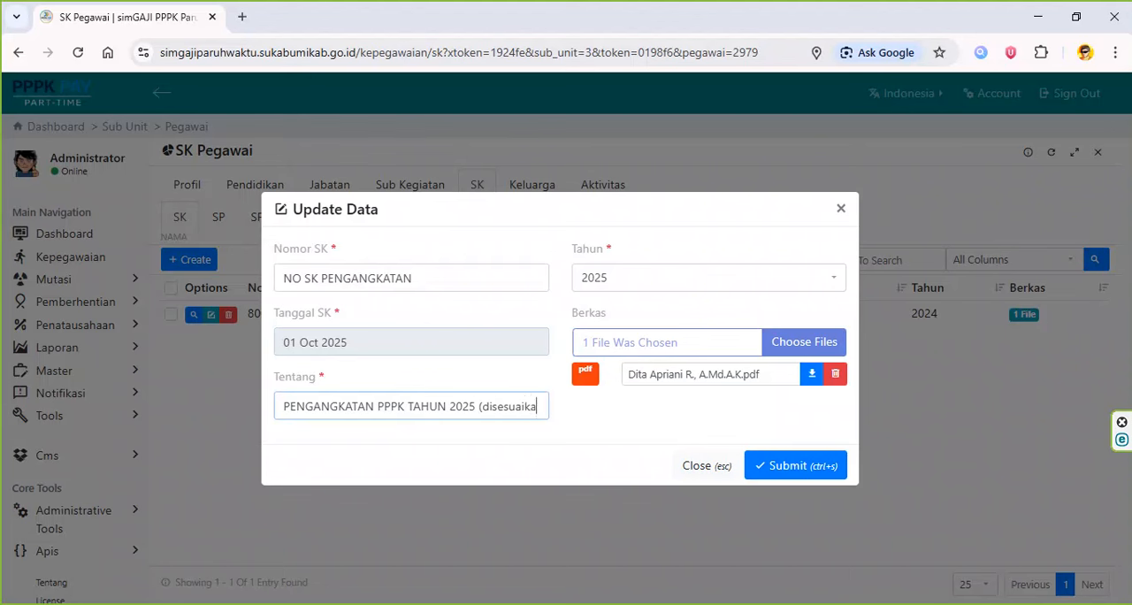
text(n dengan uraian Petikan SK)
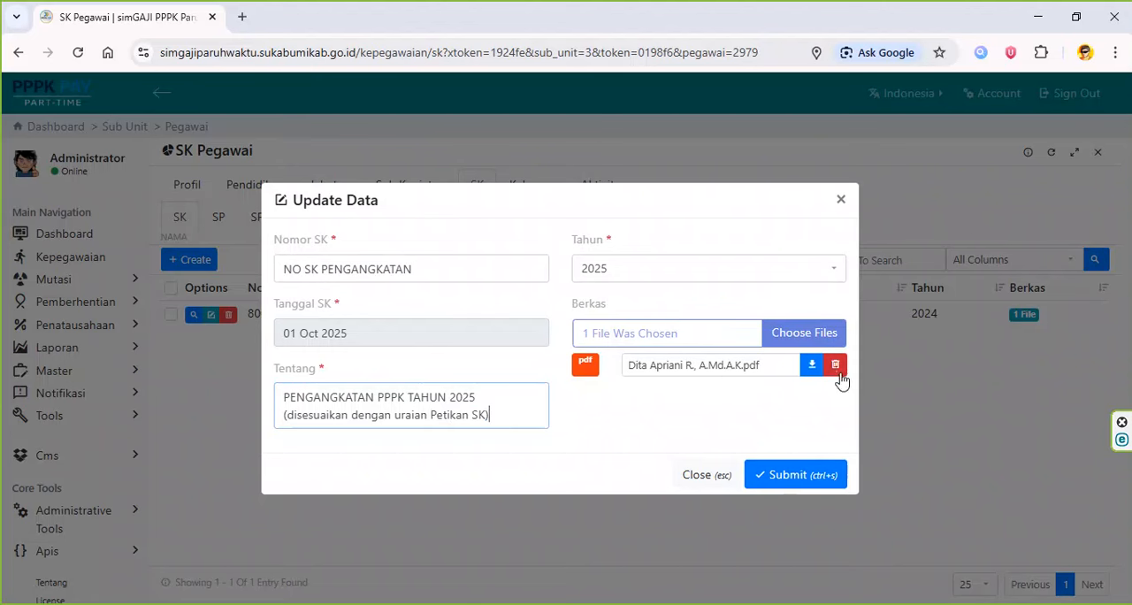
click(816, 480)
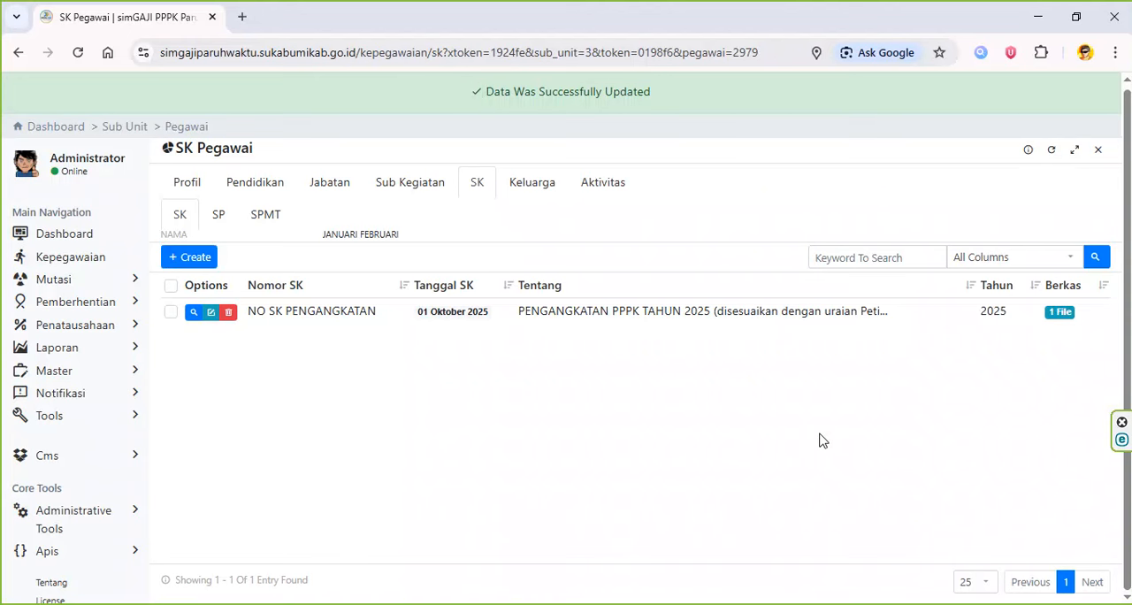
- Return to the Pegawai list, show all employees, and open the second employee's profile for editing
click(188, 131)
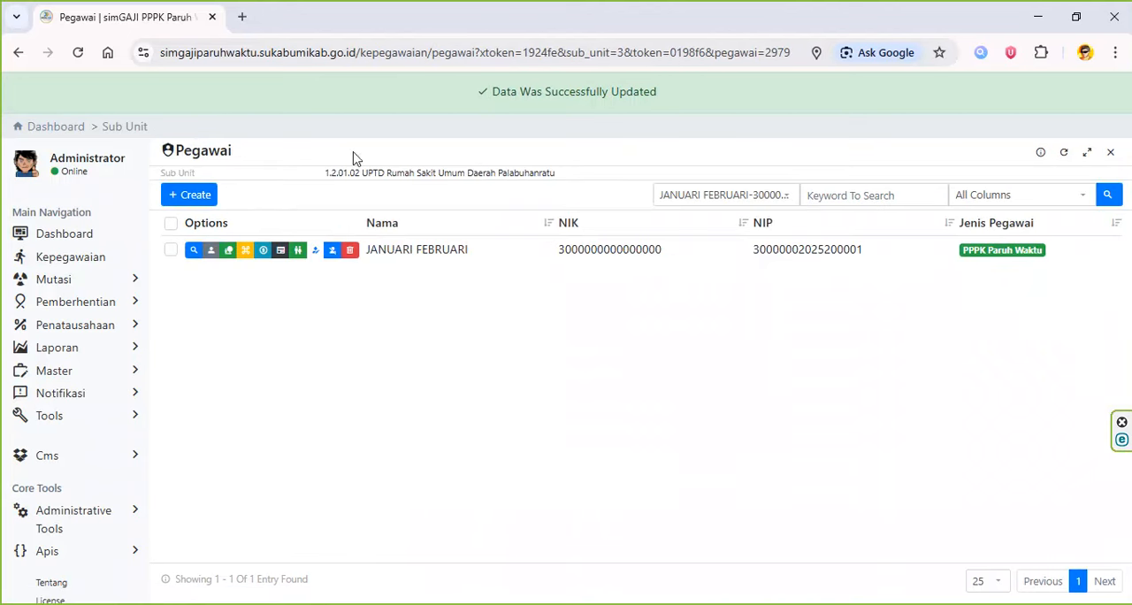
click(734, 196)
click(721, 219)
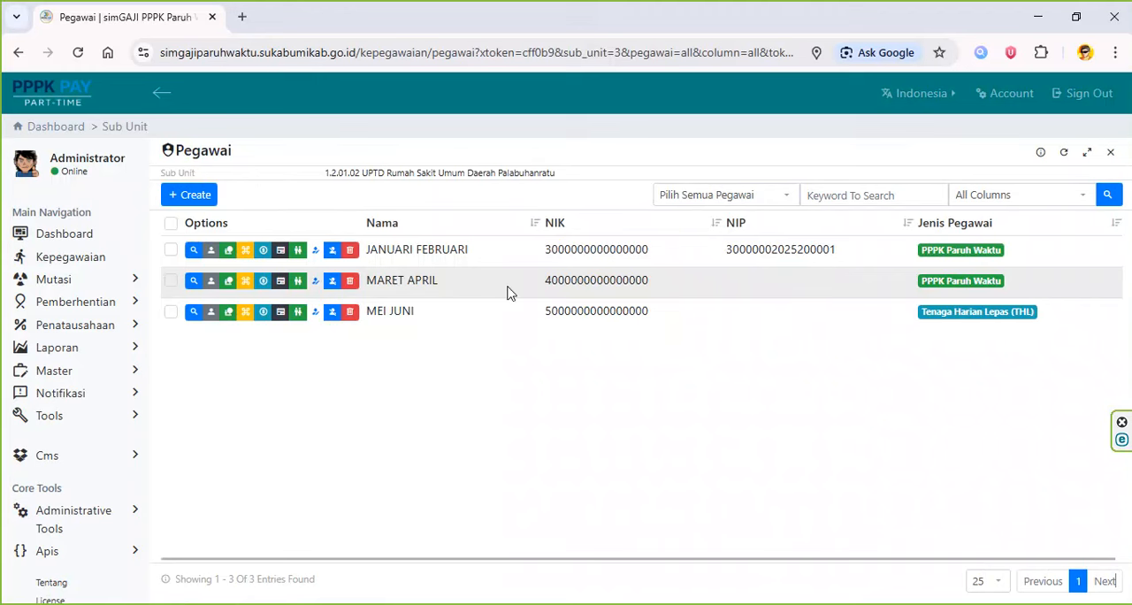
click(216, 291)
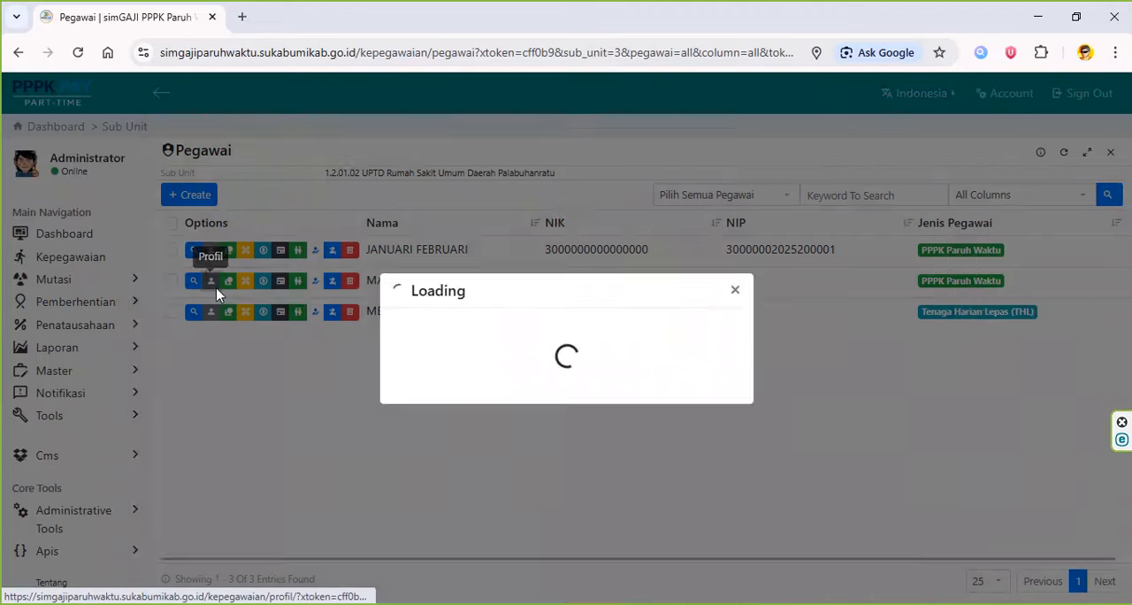
scroll(427, 387, down, 3)
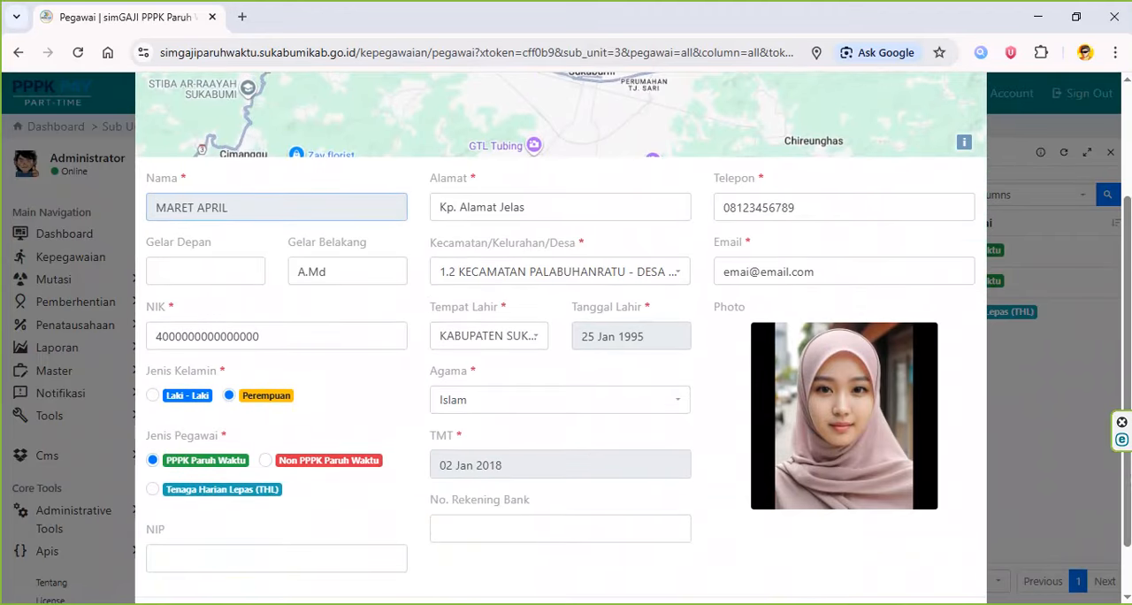
- Copy the second employee's NIP from row 3 in Excel into the profile's NIP field
key(alt+Tab)
drag(924, 255, 8, 266)
click(510, 263)
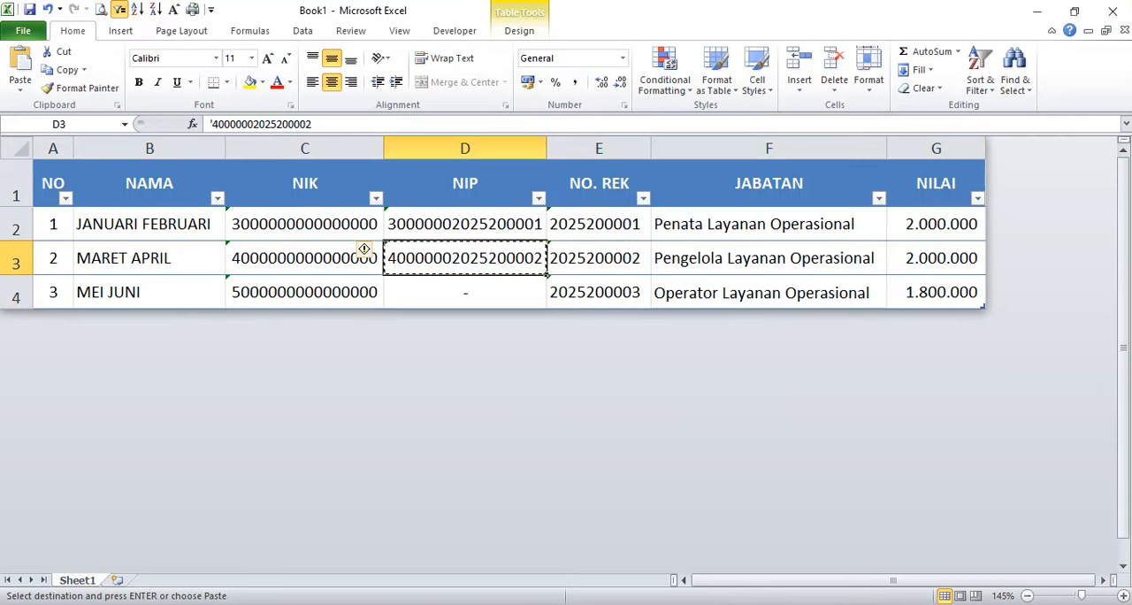
key(alt+Tab)
click(236, 558)
key(ctrl+v)
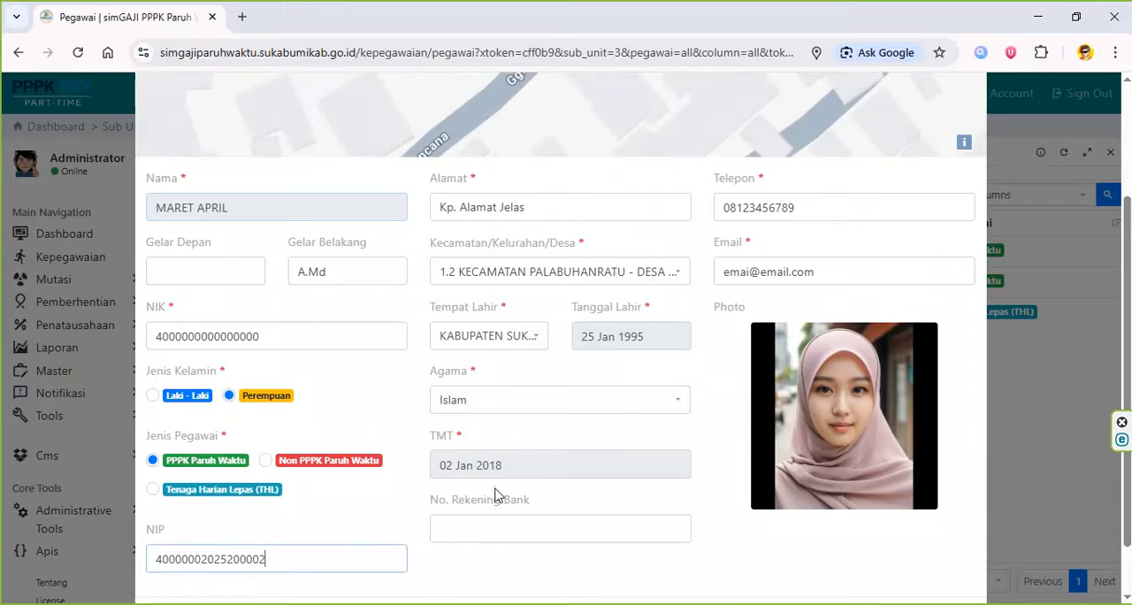
- Copy the second employee's bank account number from row 3 in Excel into the profile's No. Rekening Bank field
key(alt+Tab)
click(627, 248)
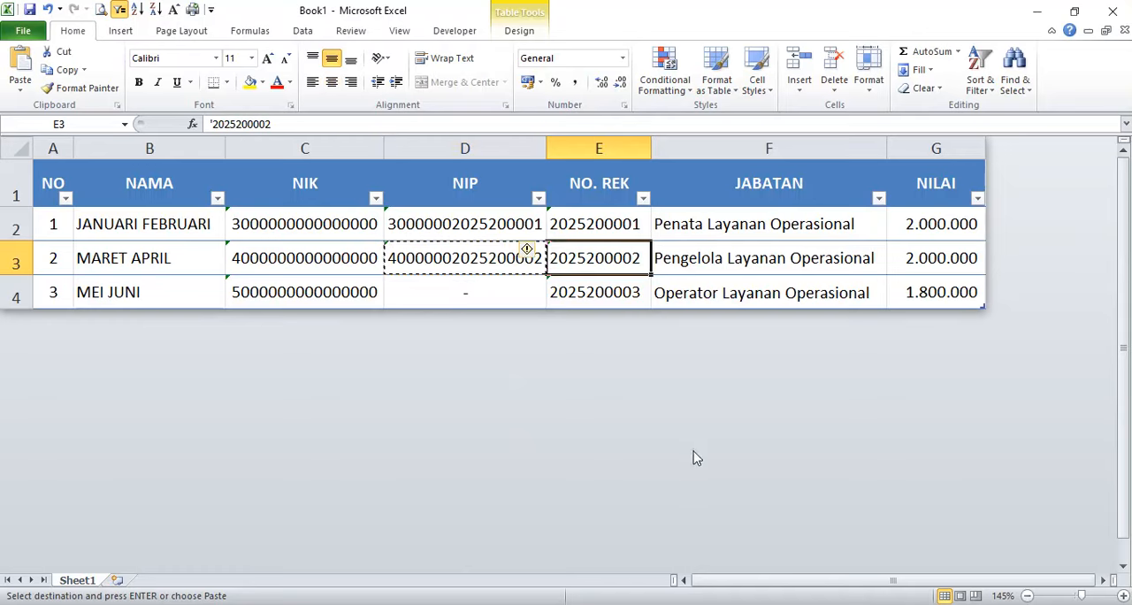
key(ctrl+c)
key(alt+Tab)
click(541, 531)
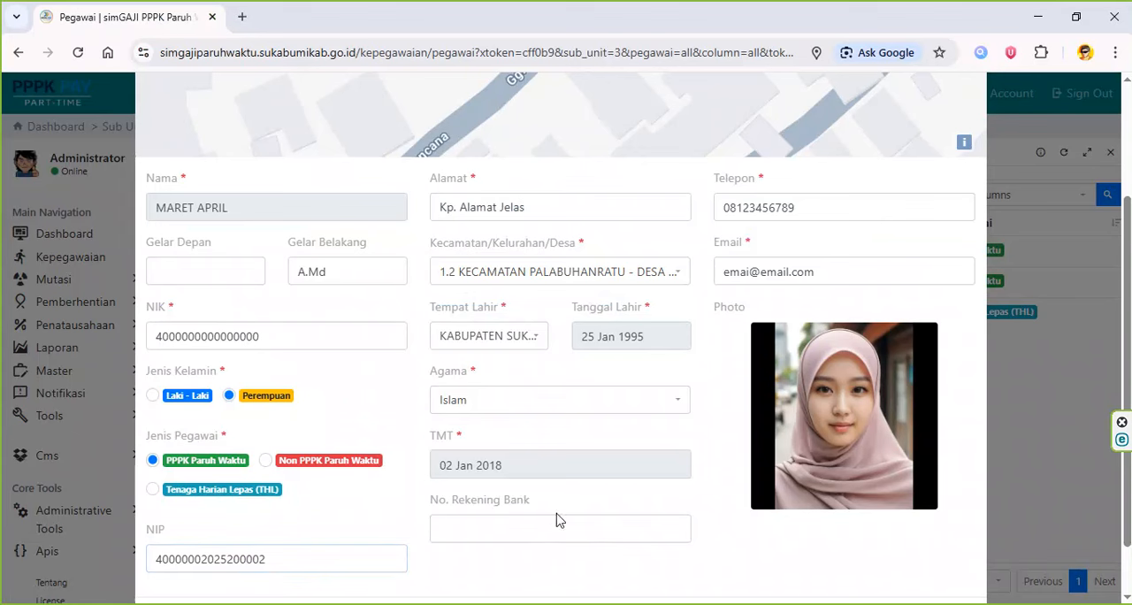
key(ctrl+v)
- Set the second employee's TMT to 01 Oct 2025
click(578, 468)
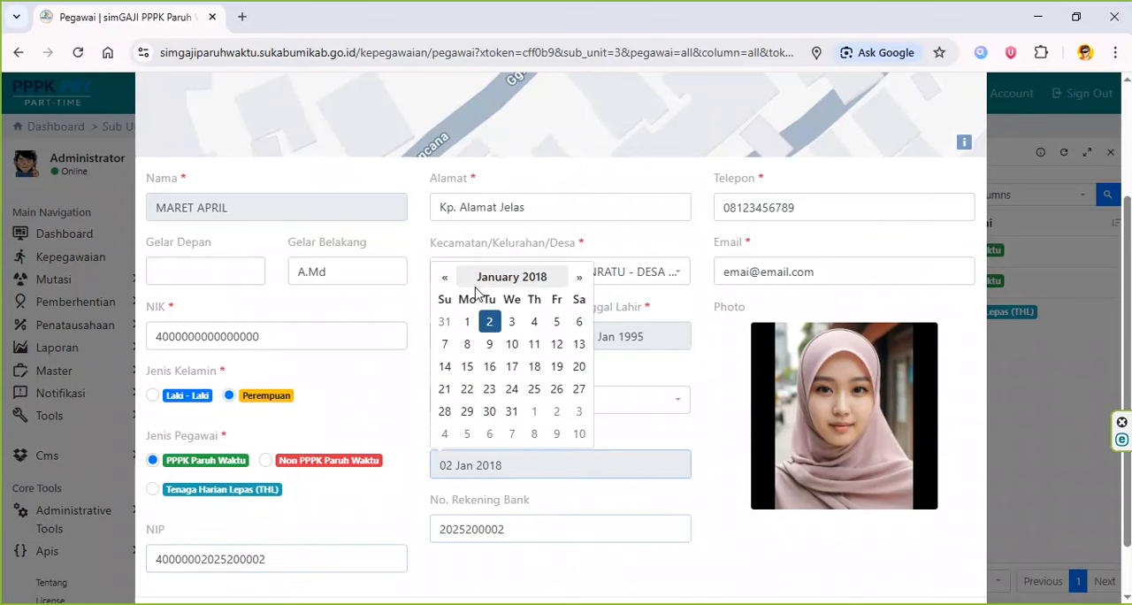
click(511, 280)
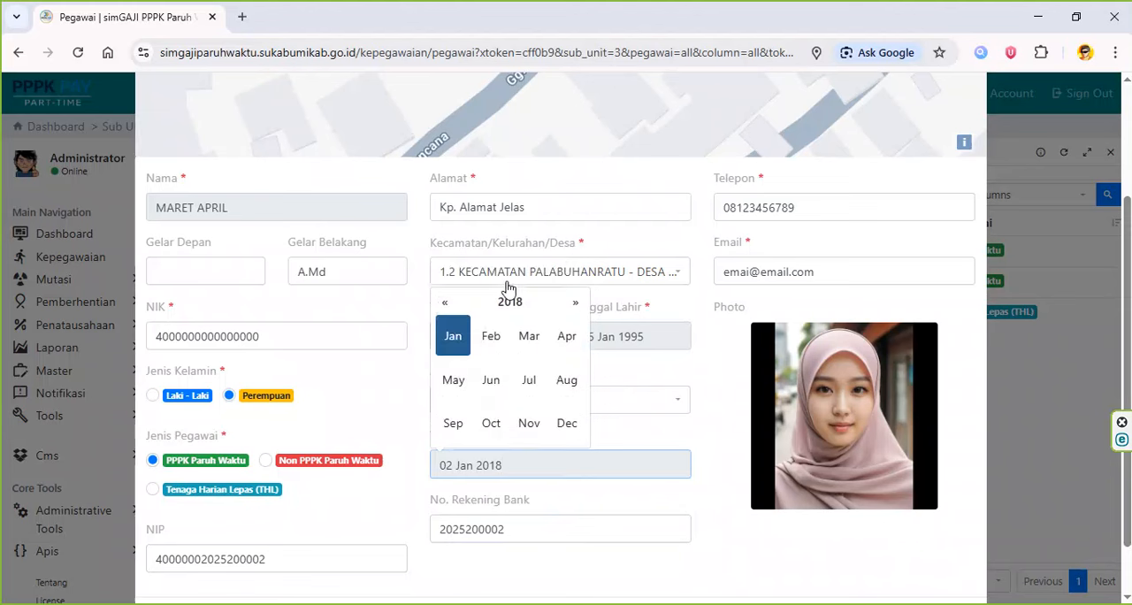
click(509, 301)
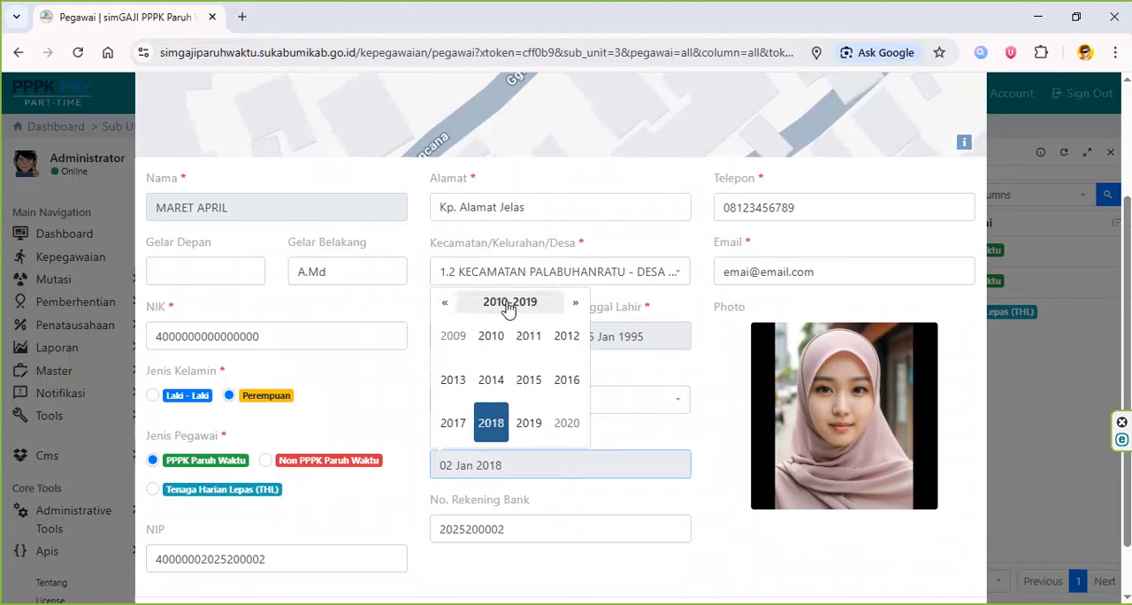
click(511, 302)
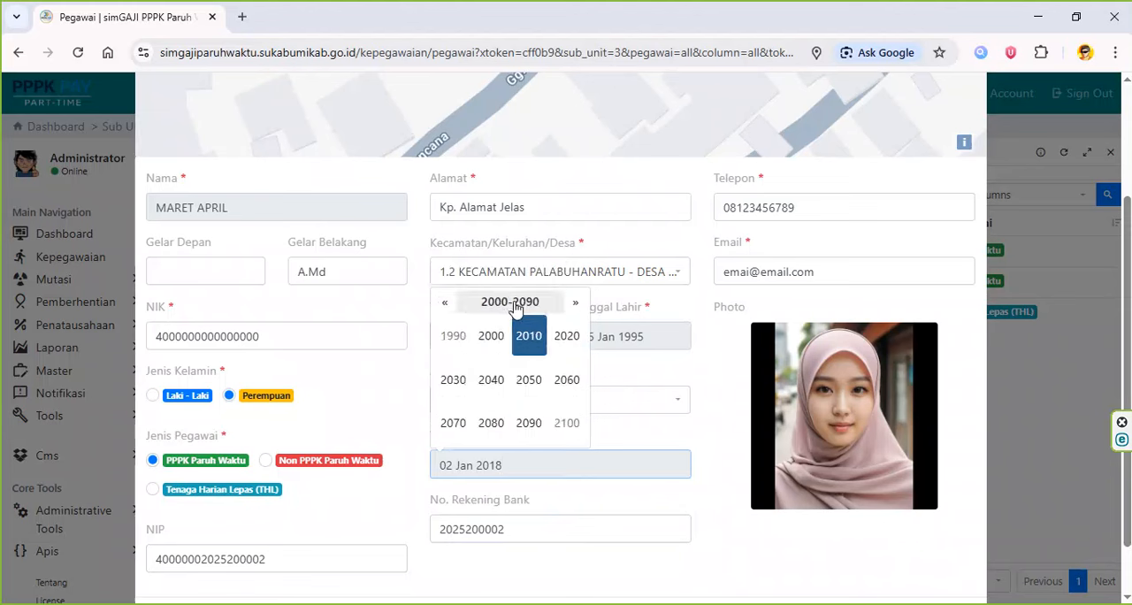
click(532, 344)
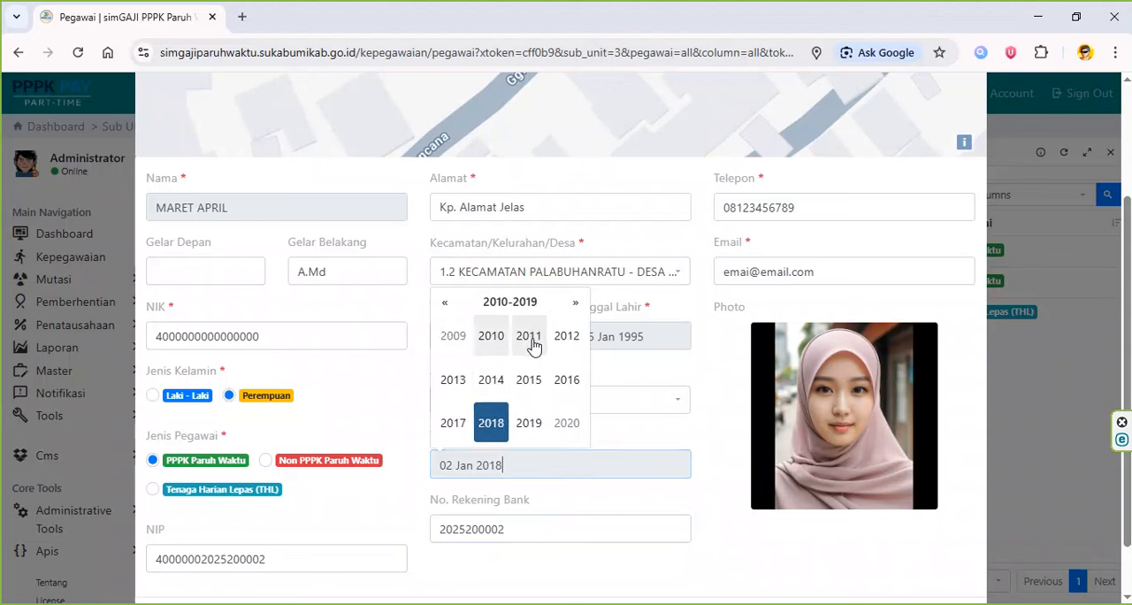
click(492, 422)
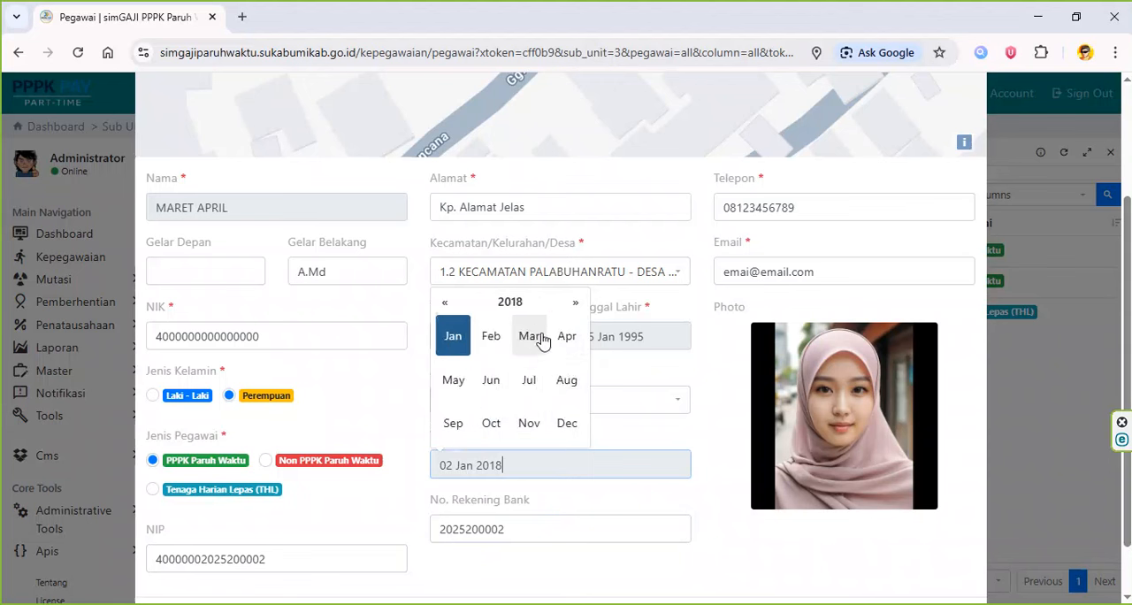
click(514, 303)
click(577, 303)
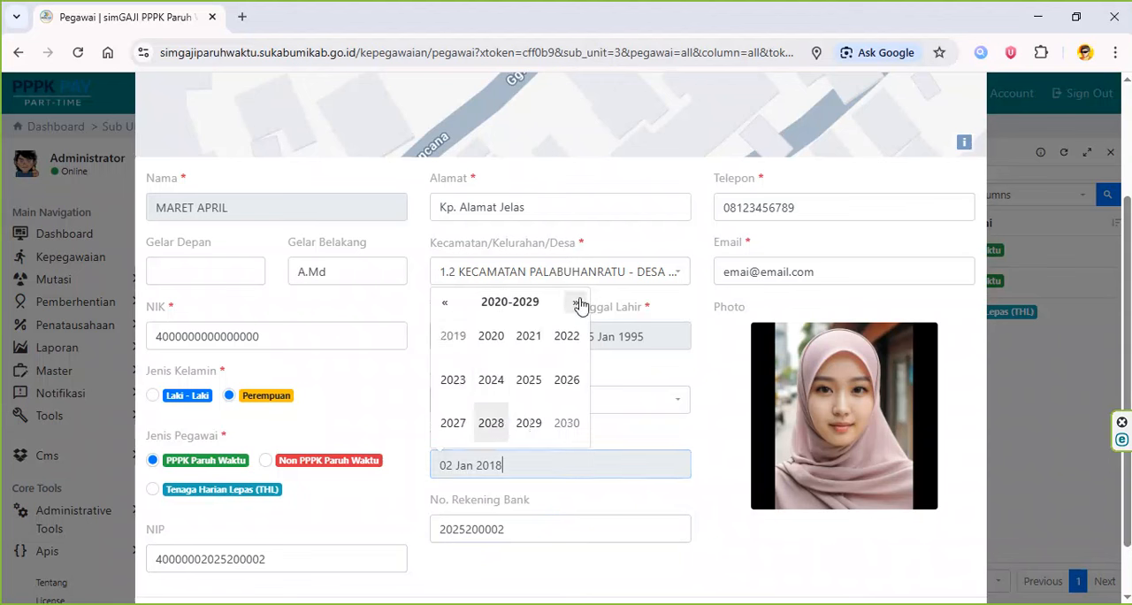
click(529, 381)
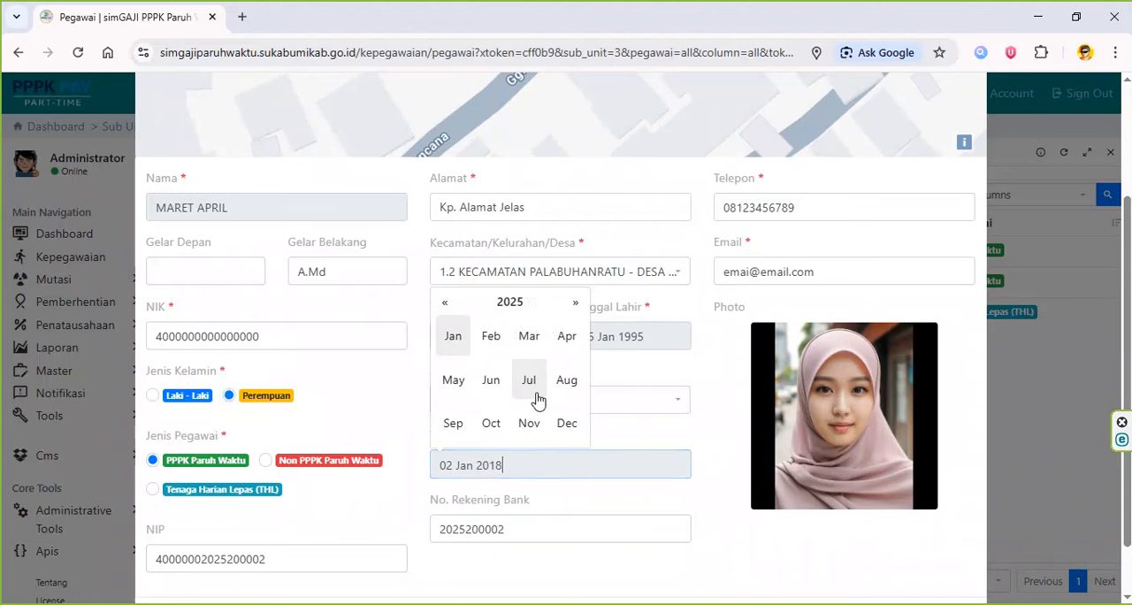
click(501, 423)
click(511, 320)
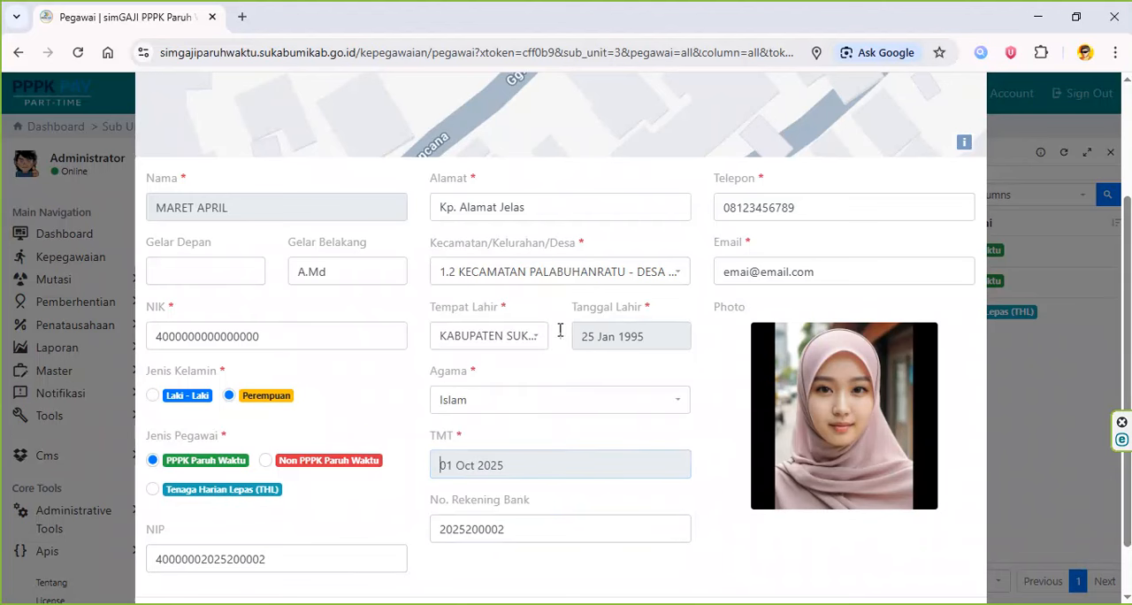
- Check the second employee's Telepon and Email fields, and submit the updated profile
click(826, 210)
click(835, 270)
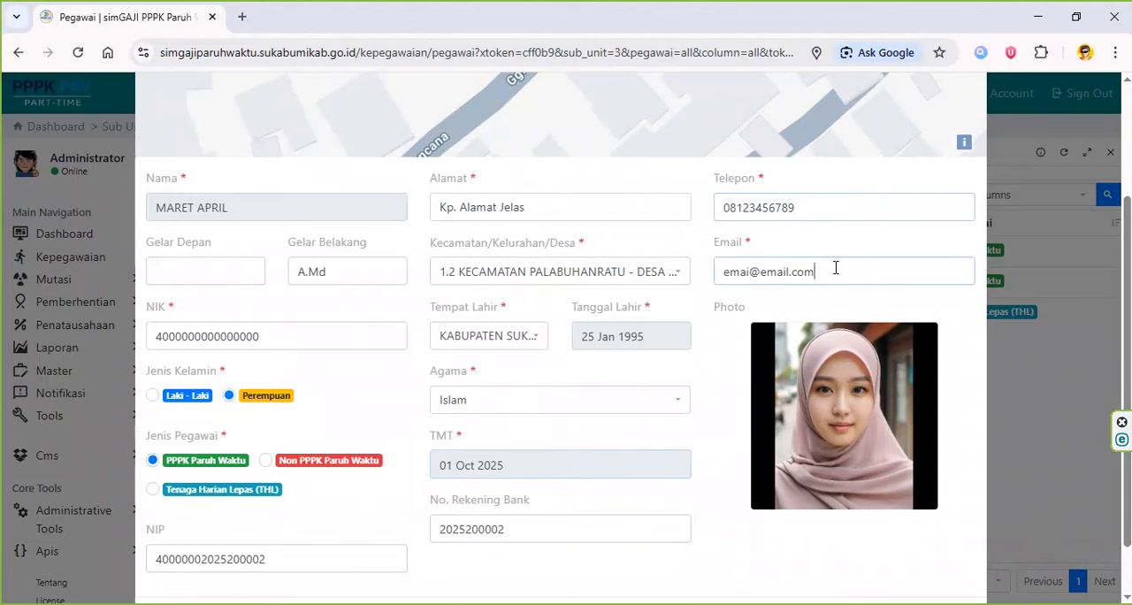
scroll(836, 269, down, 2)
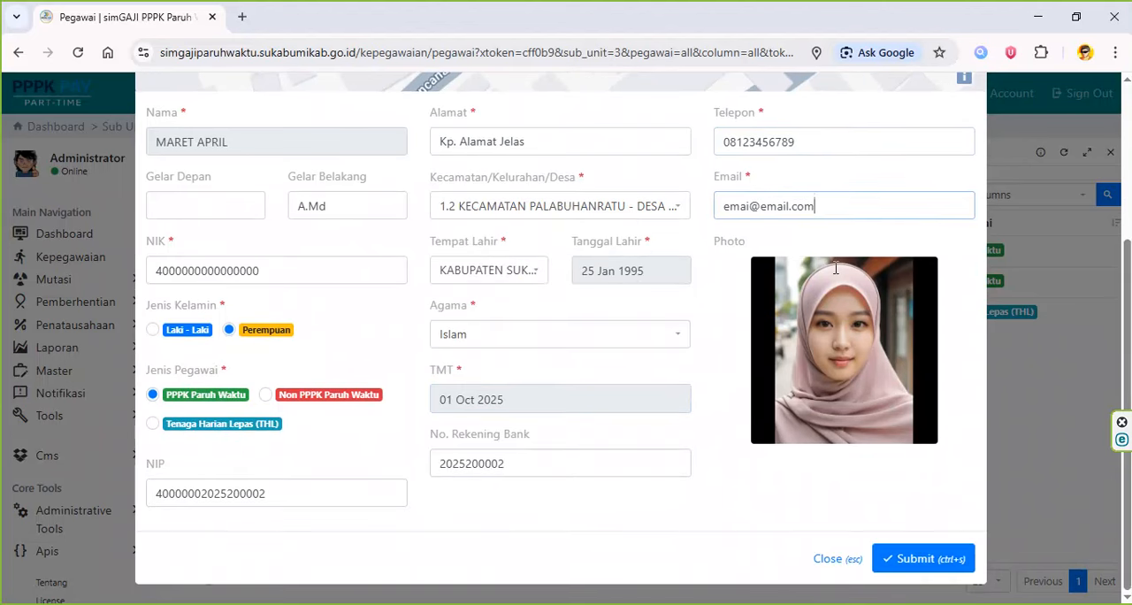
click(924, 559)
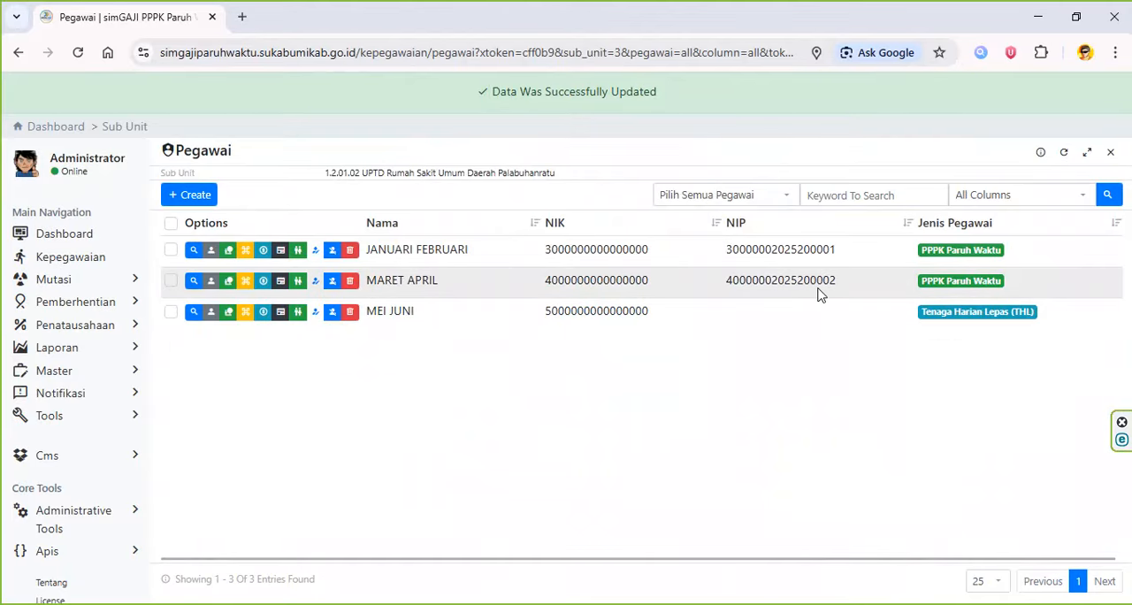
- Start a new Jabatan record for the second employee and copy the position title Pengelola Layanan Operasional from row 3 in Excel
click(251, 284)
click(208, 260)
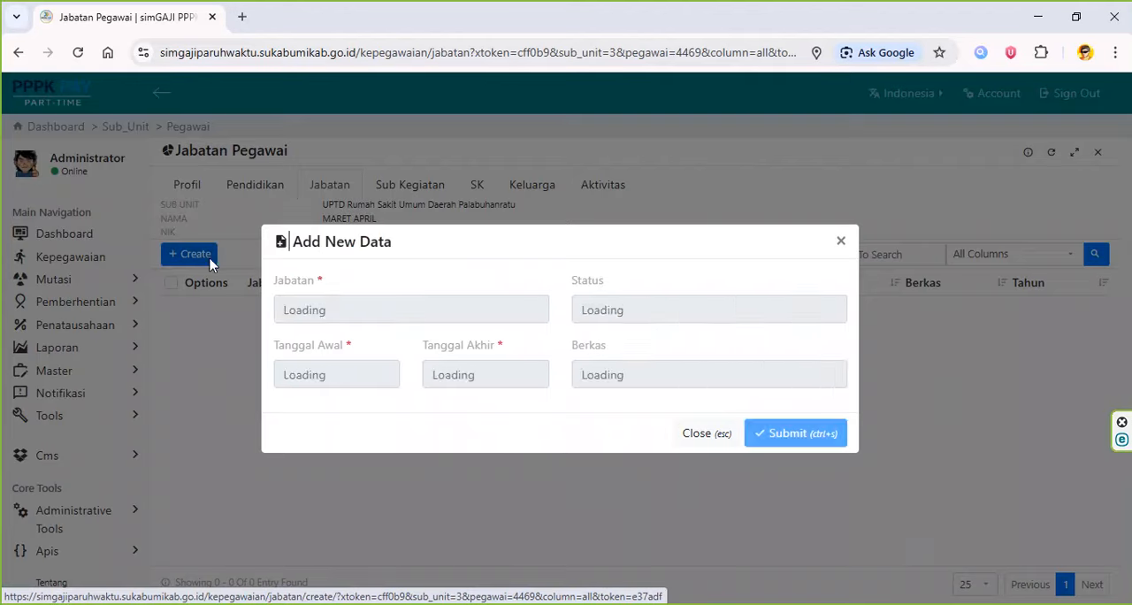
key(alt+Tab)
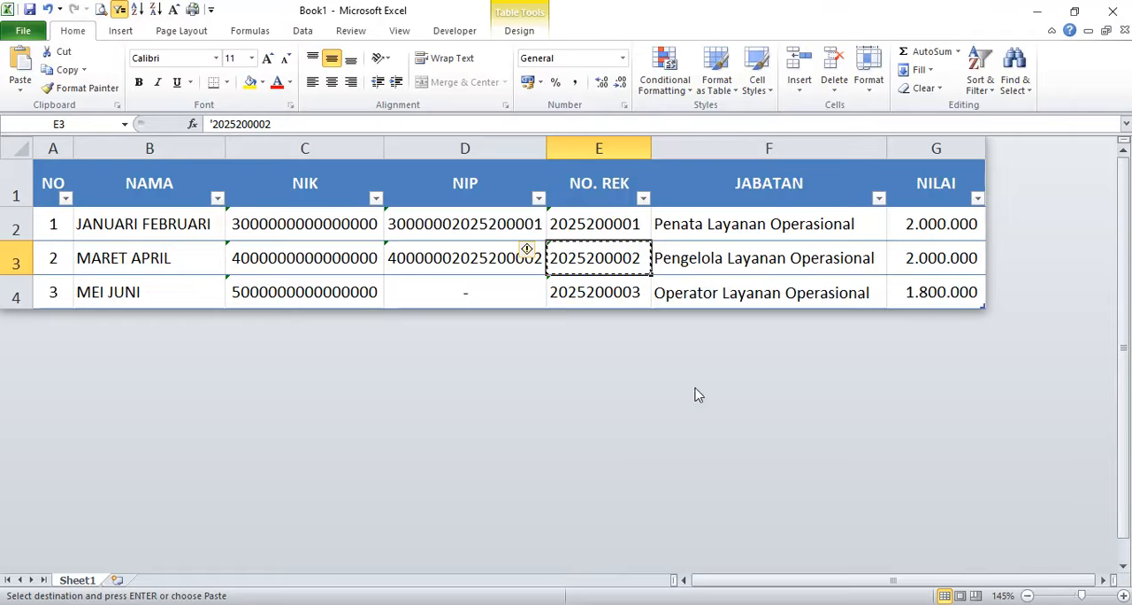
click(938, 261)
double_click(873, 259)
drag(873, 258, 581, 261)
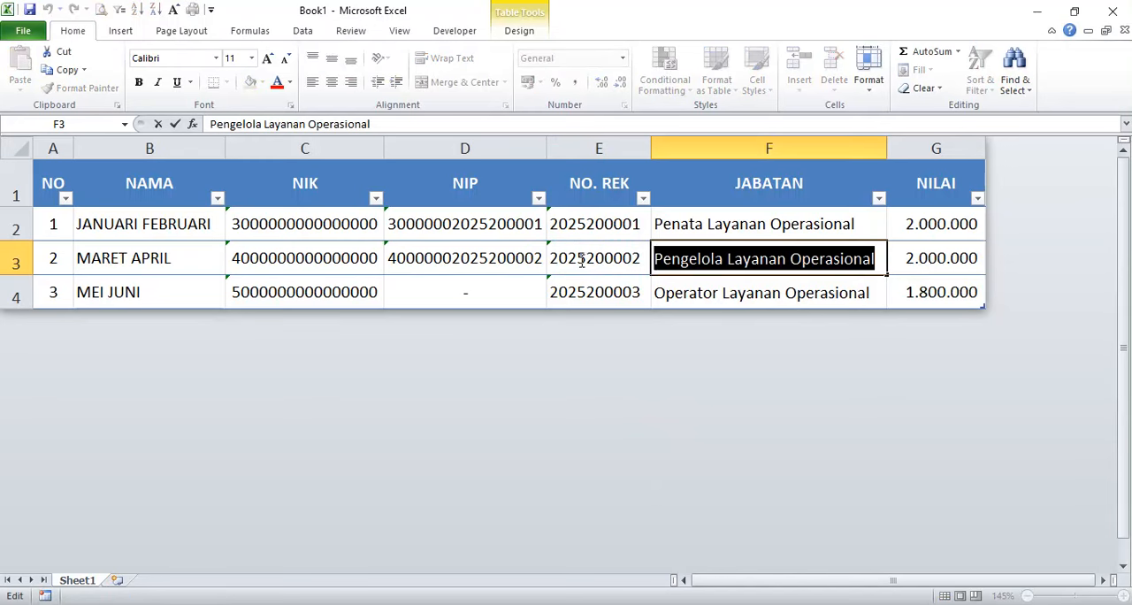
key(ctrl+c)
key(Escape)
key(alt+Tab)
- Choose the (Tahun 2026) Penata Layanan Operasional position and set Tanggal Akhir to 31 Dec 2026 in the new Jabatan record
click(442, 318)
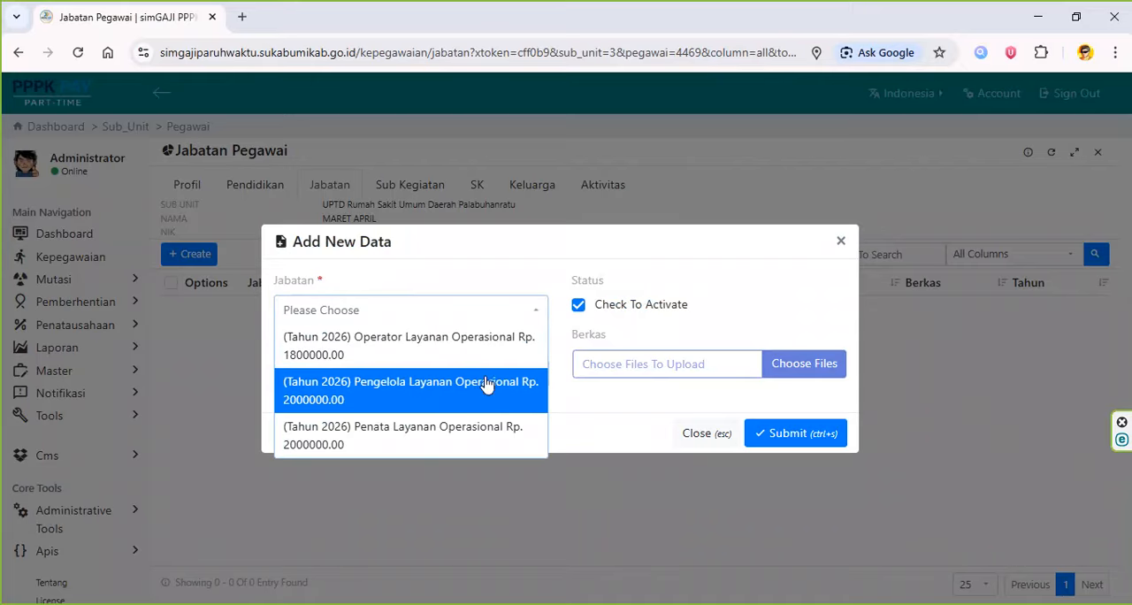
click(488, 435)
click(443, 382)
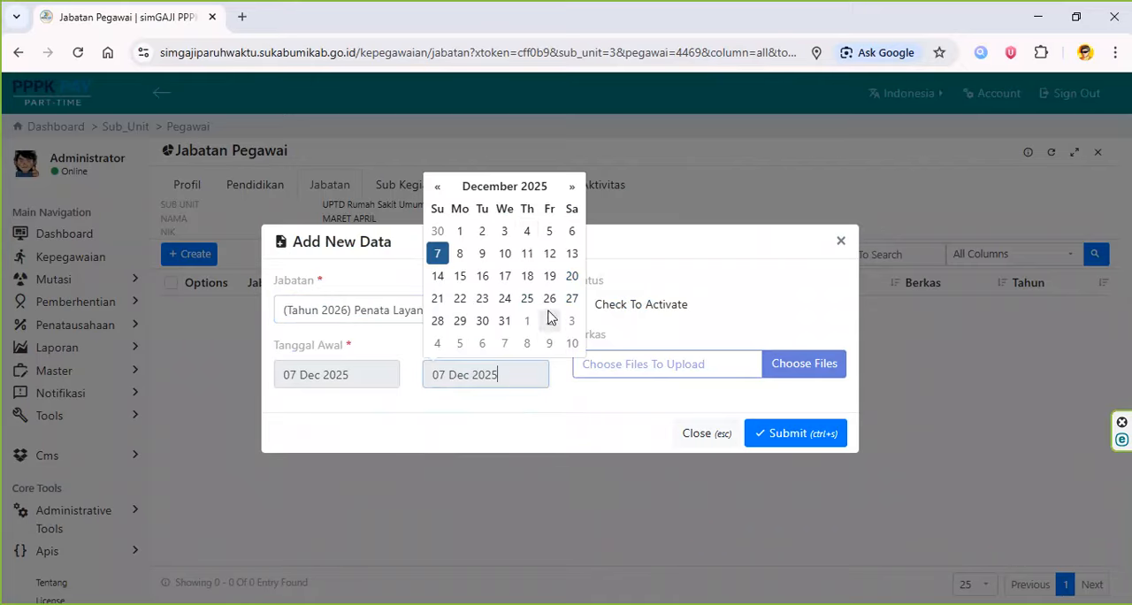
click(505, 186)
click(564, 216)
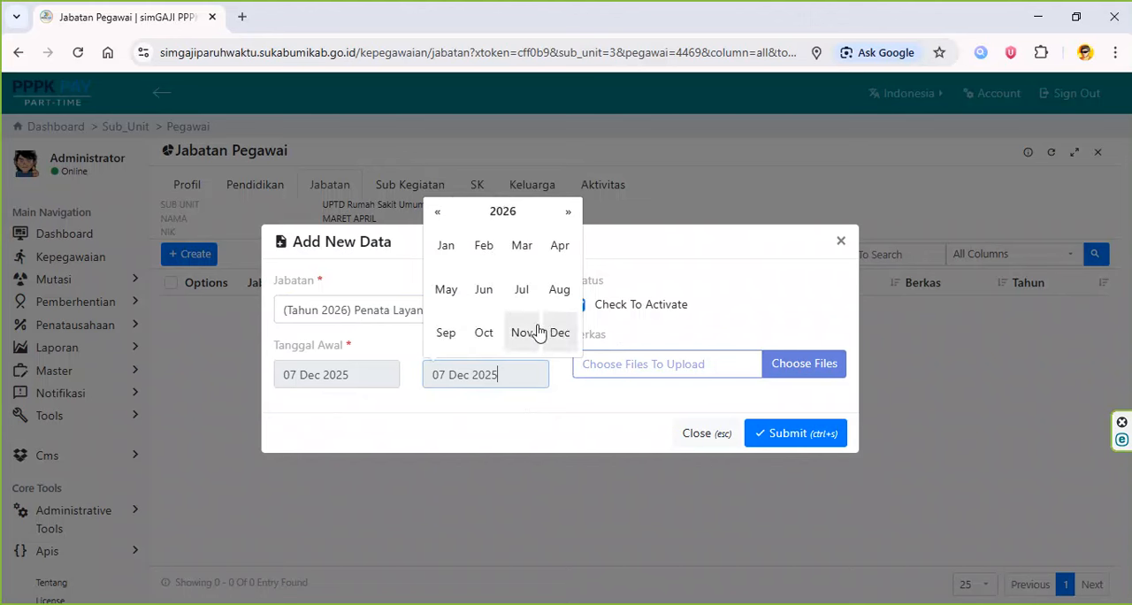
click(527, 332)
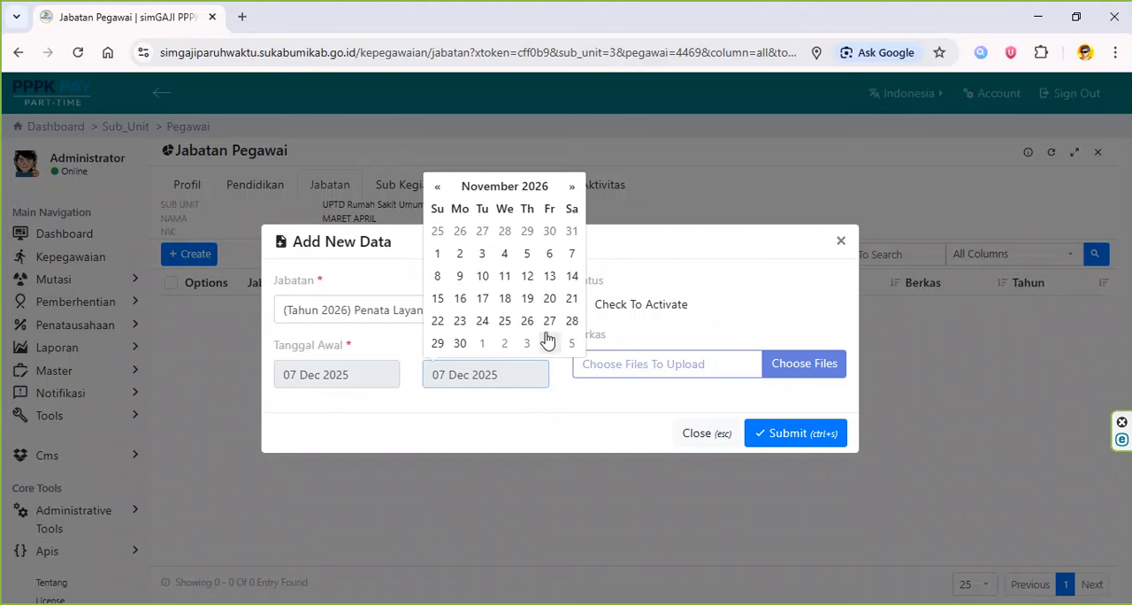
click(571, 187)
click(526, 322)
- Set Tanggal Awal to 01 January 2026 and submit the second employee's Jabatan record
click(361, 379)
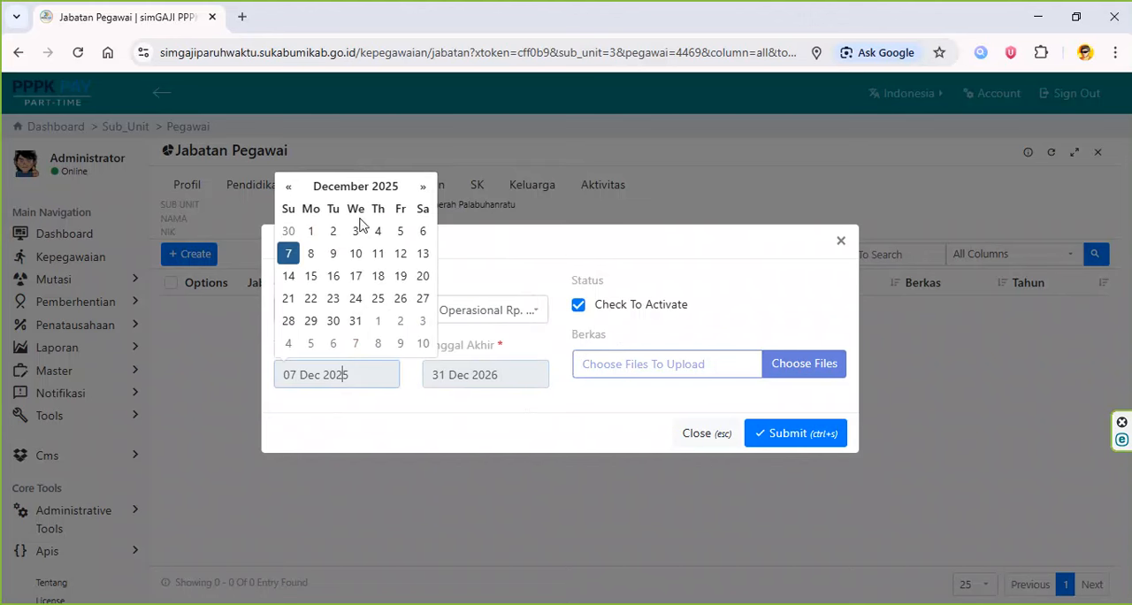
click(376, 186)
click(422, 216)
click(297, 245)
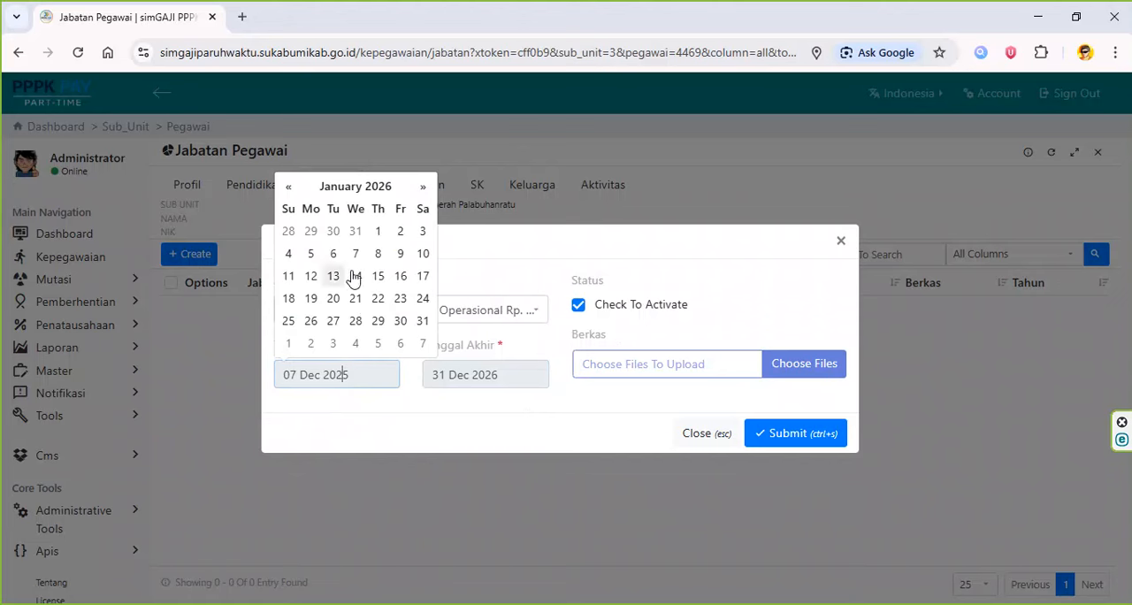
click(378, 231)
click(771, 434)
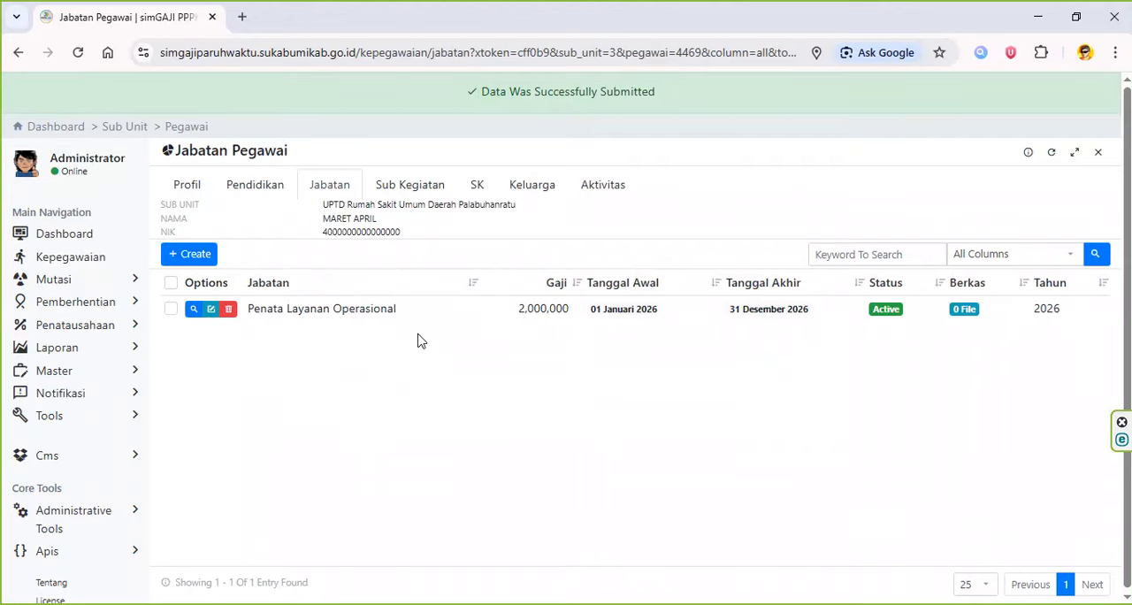
- Check the second employee's Sub Kegiatan, then edit the existing SK record and set Nomor SK to NO SK
click(401, 187)
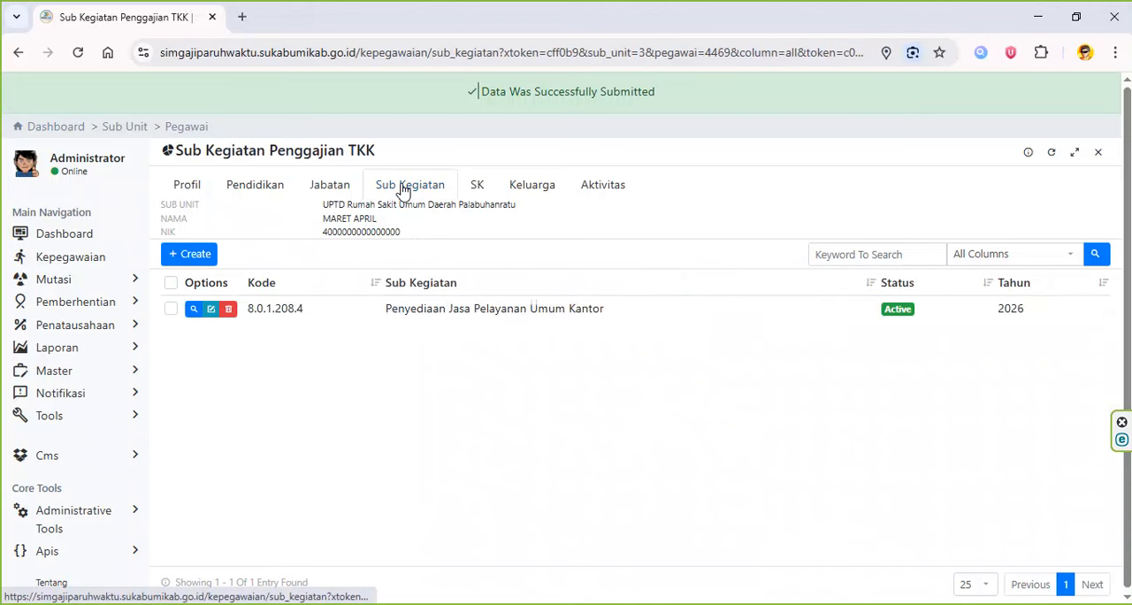
click(472, 188)
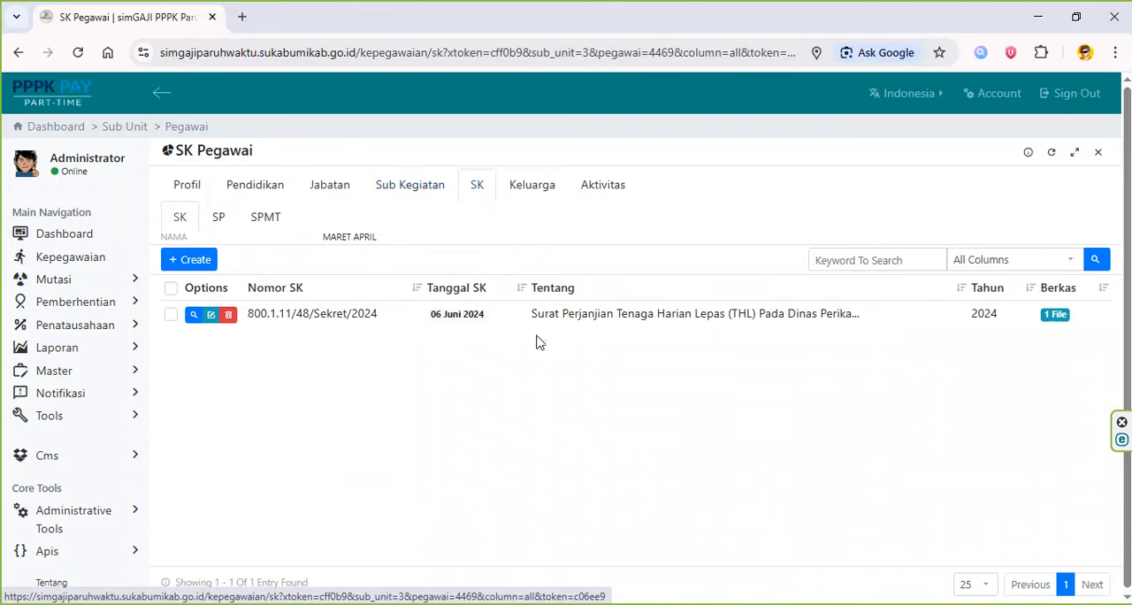
click(211, 315)
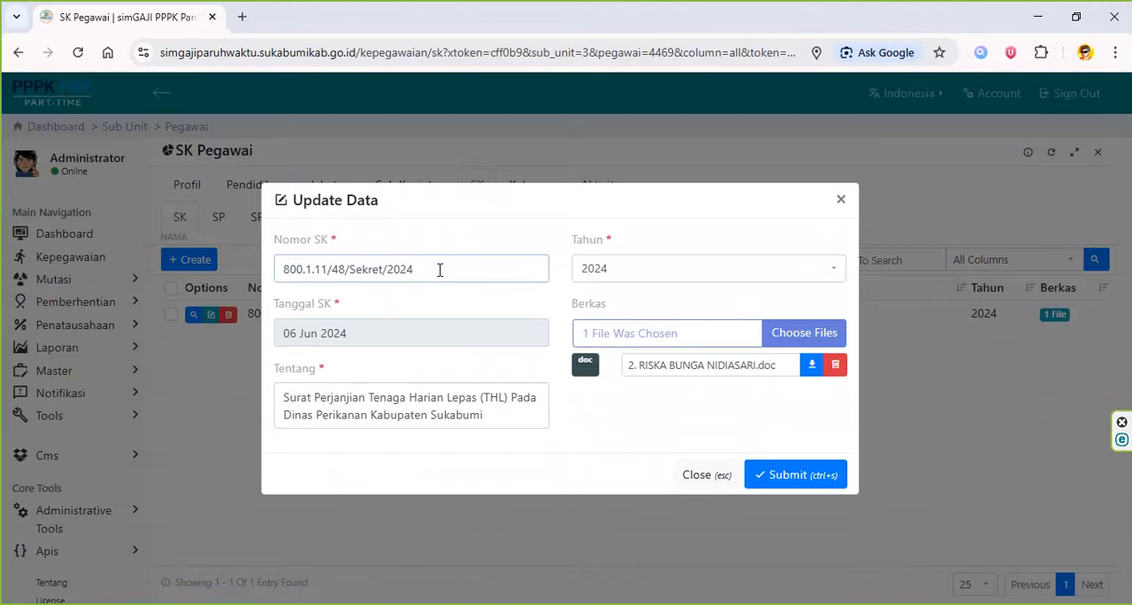
drag(440, 270, 295, 200)
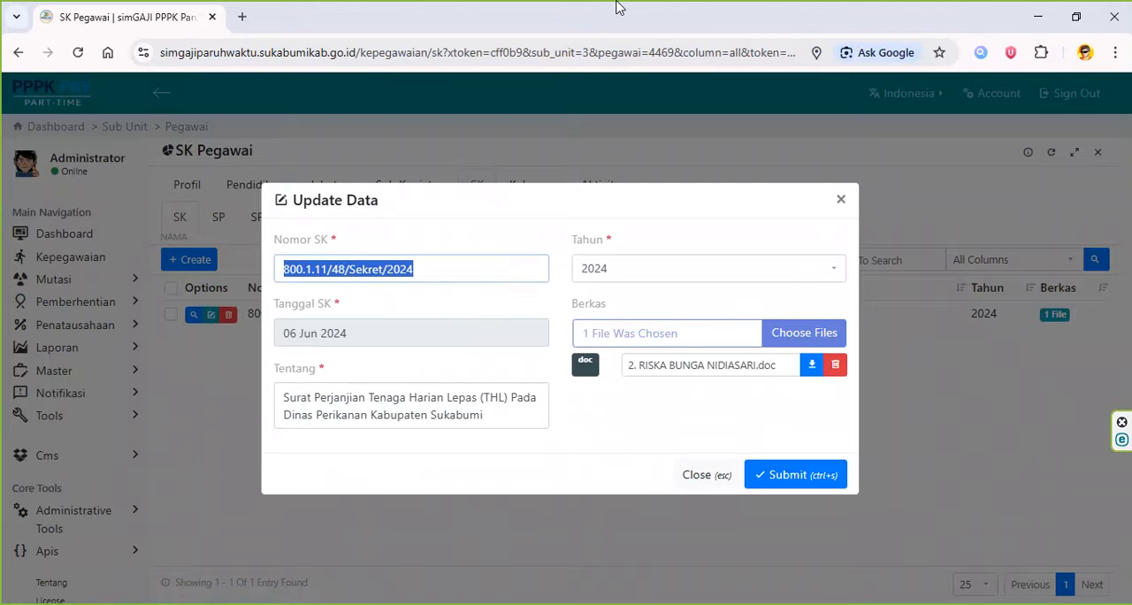
text(NO SK)
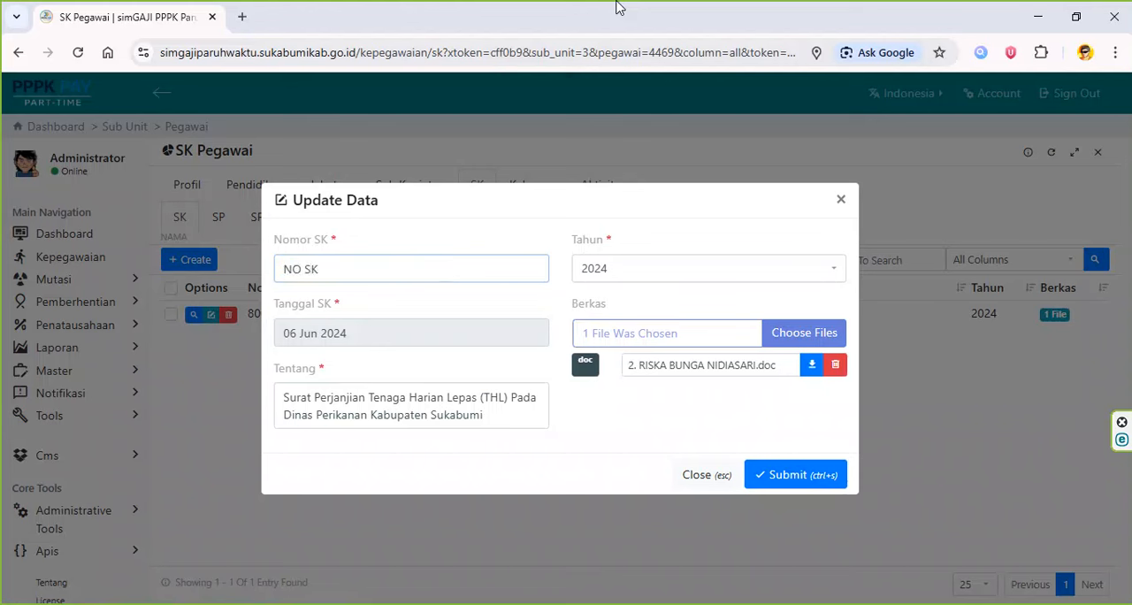
- Set the SK record's Tahun to 2025
click(630, 269)
text(ta)
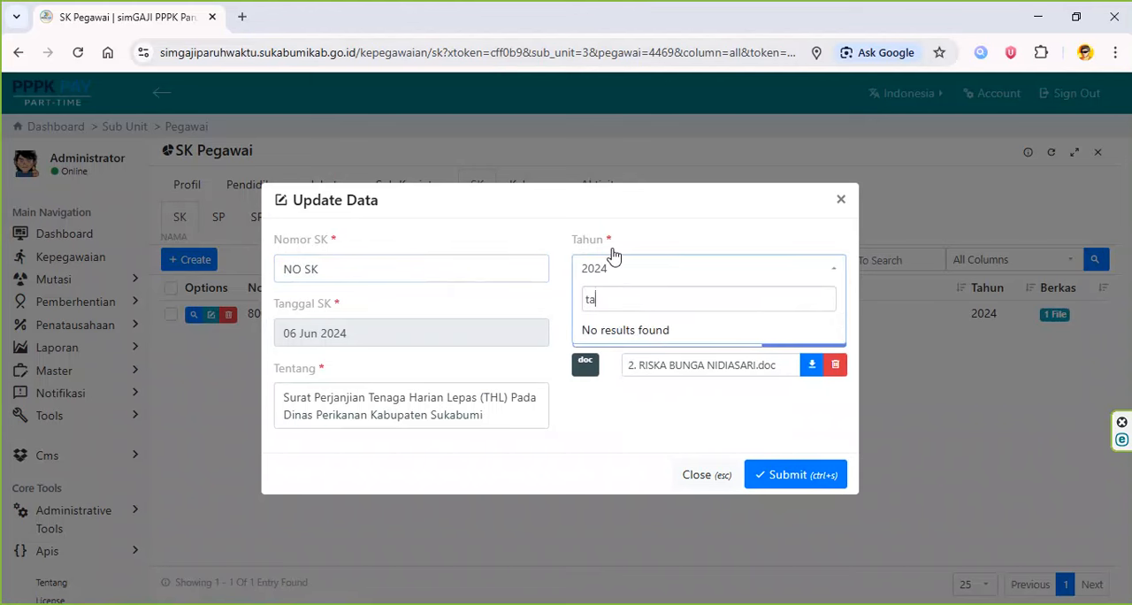
key(BackSpace)
key(BackSpace)
text(2026)
key(BackSpace)
text(4)
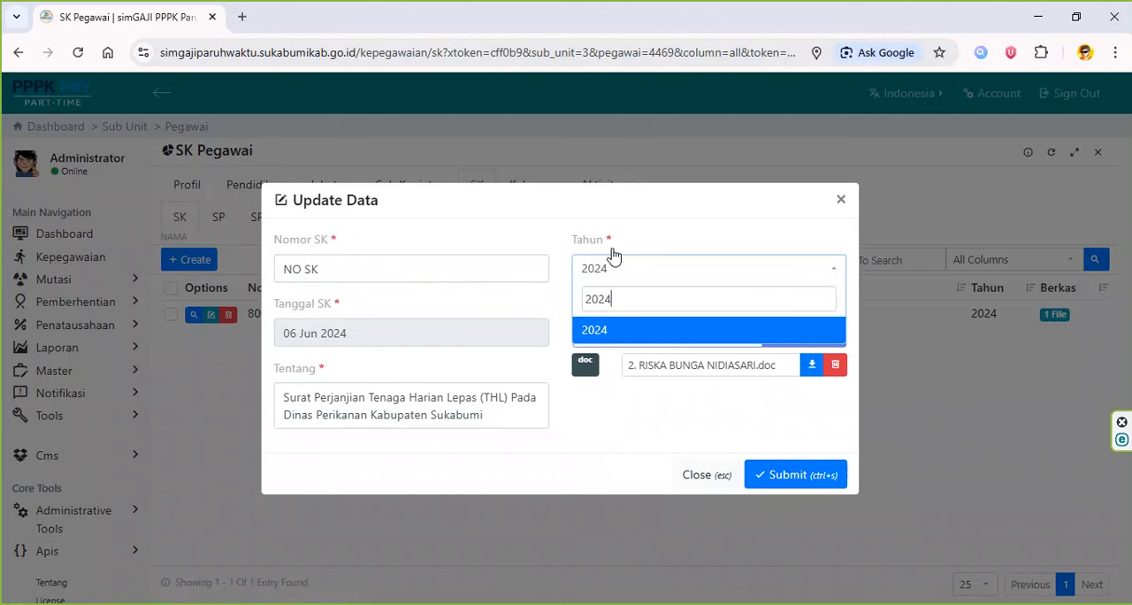
key(Return)
- Set the SK record's Tanggal SK to 01 Oct 2025
click(456, 336)
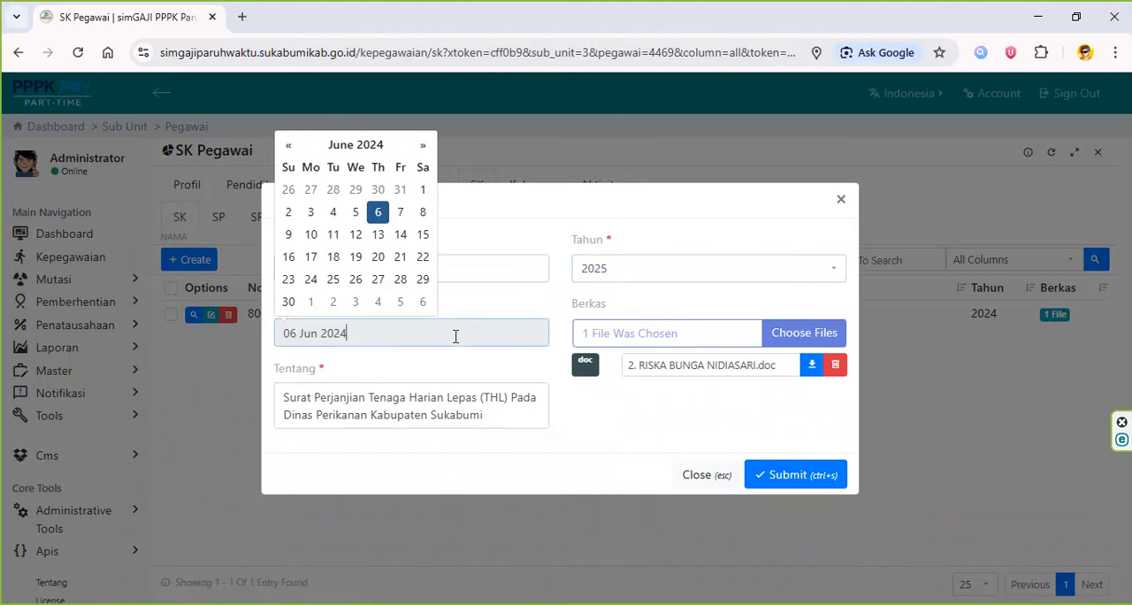
click(385, 151)
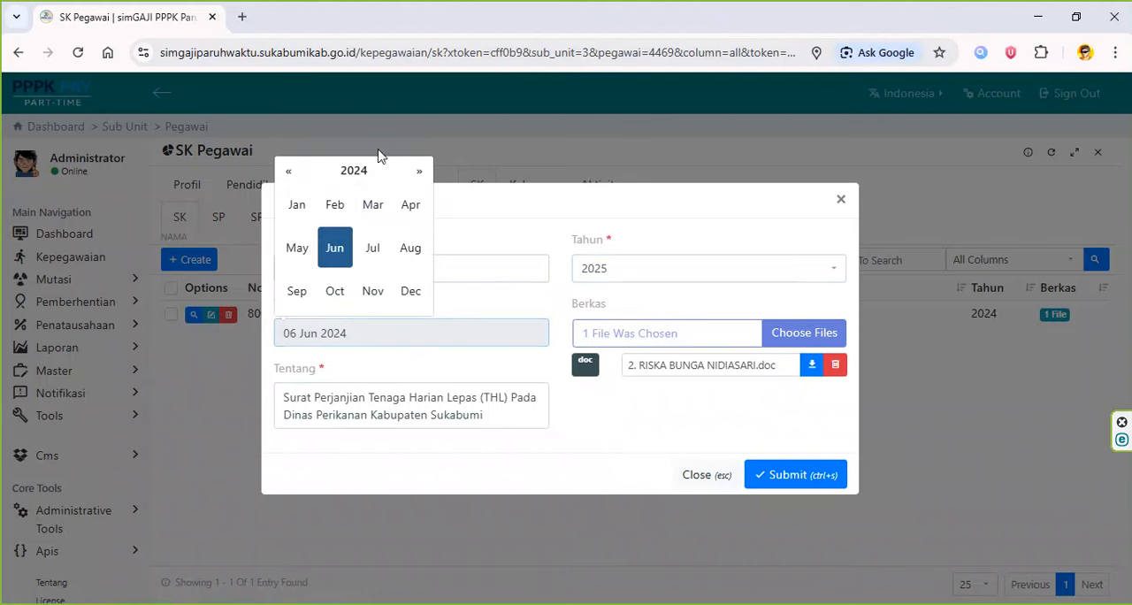
click(374, 172)
click(372, 248)
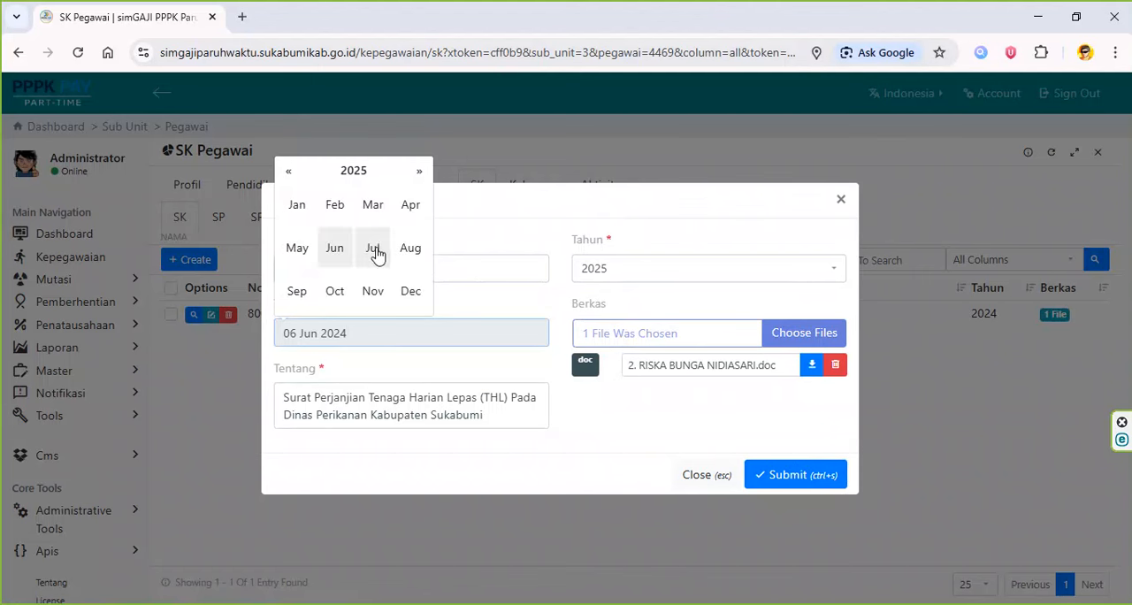
click(337, 290)
click(361, 188)
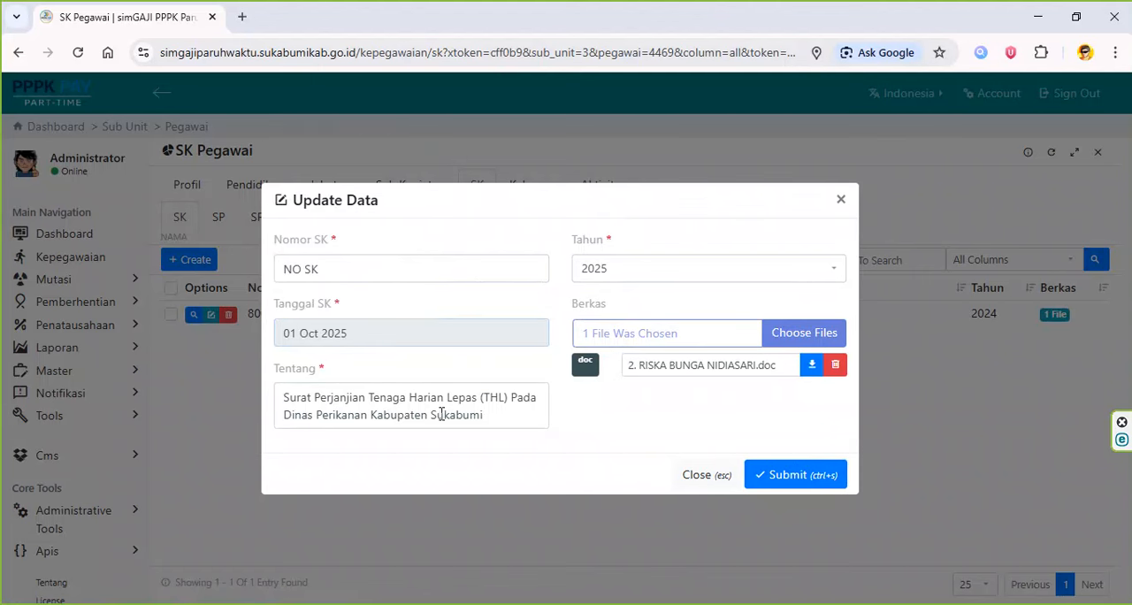
- Replace the Tentang text with "(Sesuaikan dengan Petikan SK)" and submit the second employee's SK record
triple_click(442, 414)
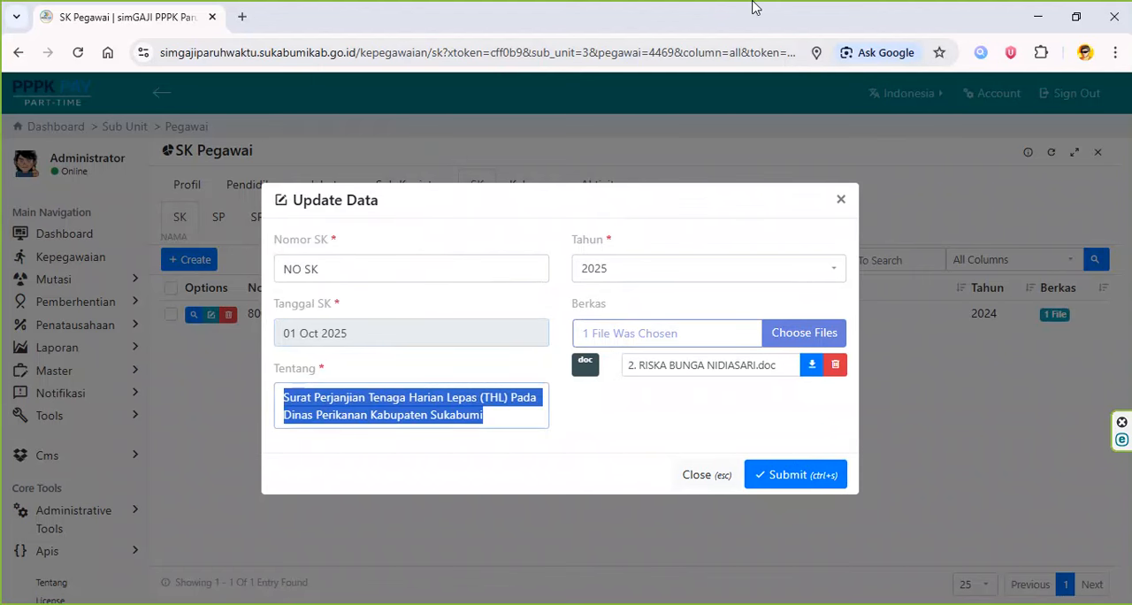
text(SK)
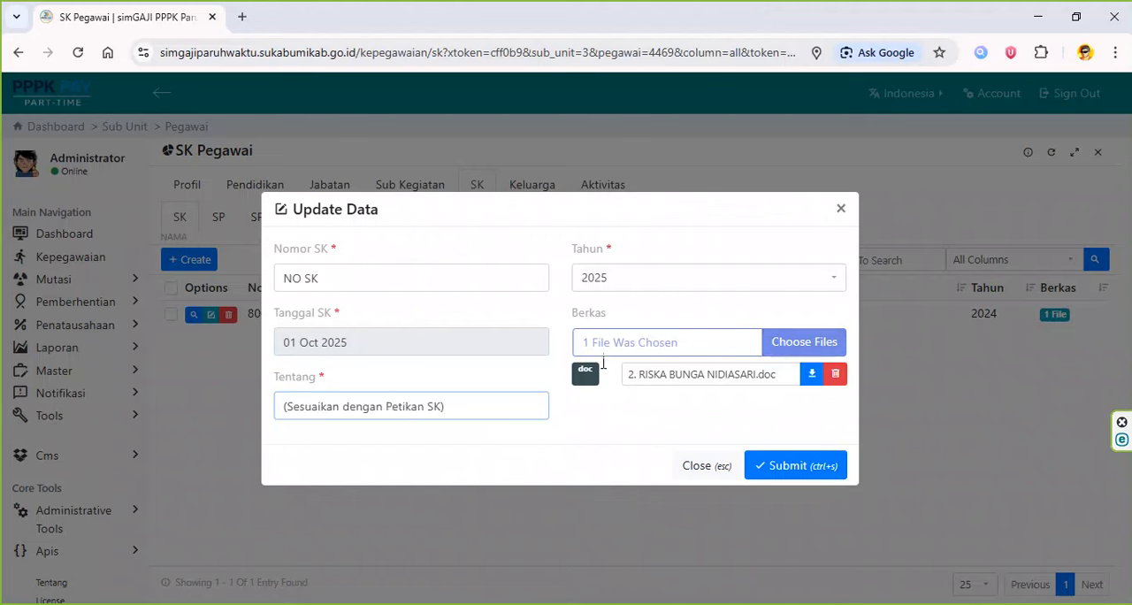
click(818, 471)
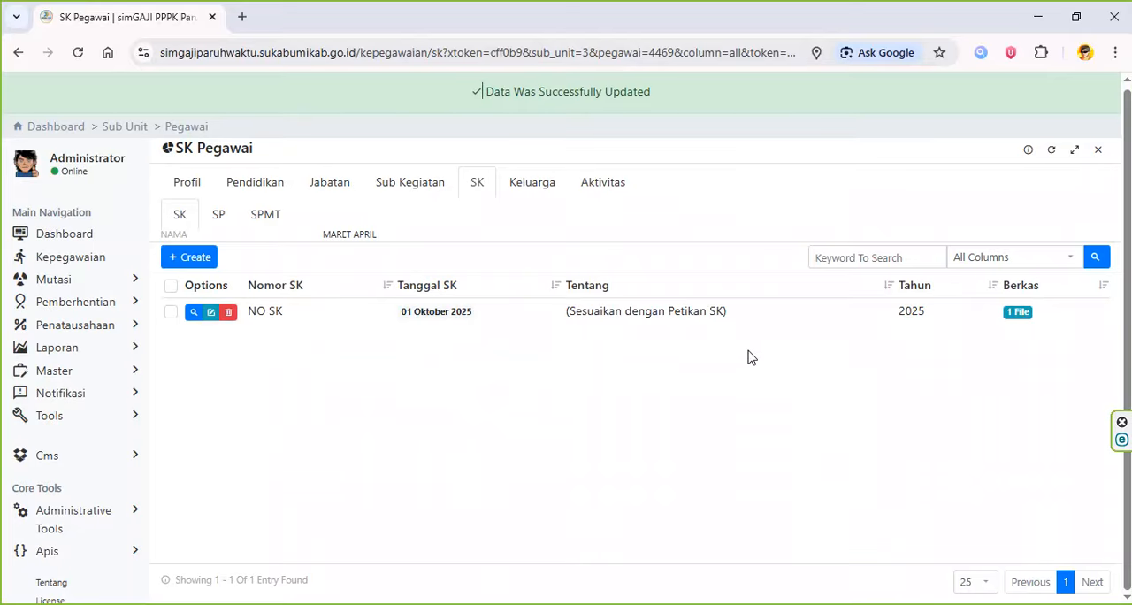
- Return to the Pegawai list and filter it to Pilih Semua Pegawai
click(200, 127)
click(730, 195)
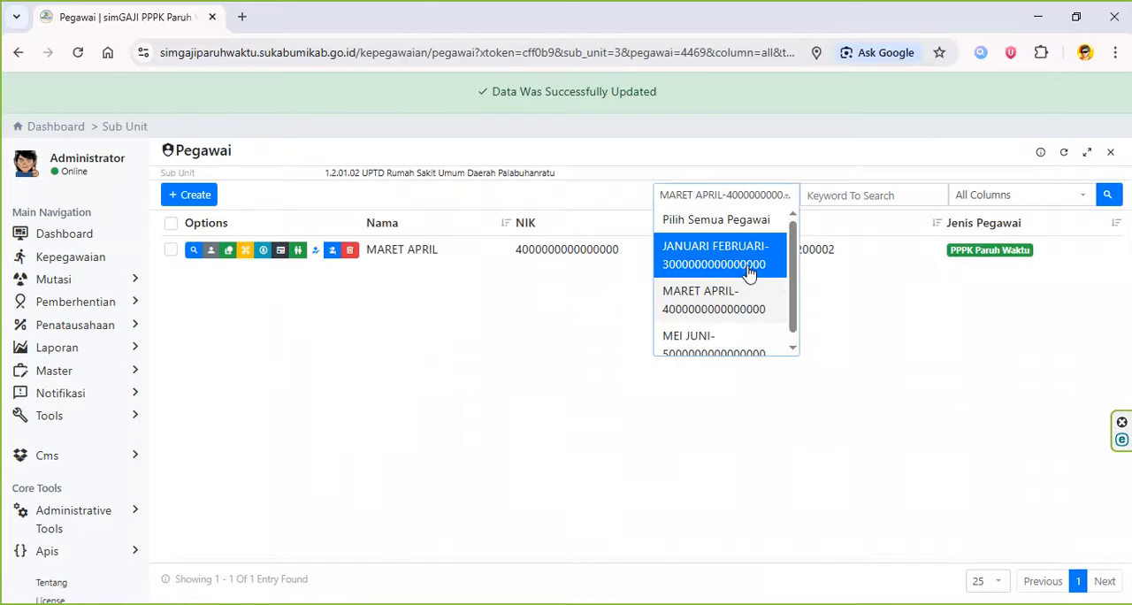
click(738, 220)
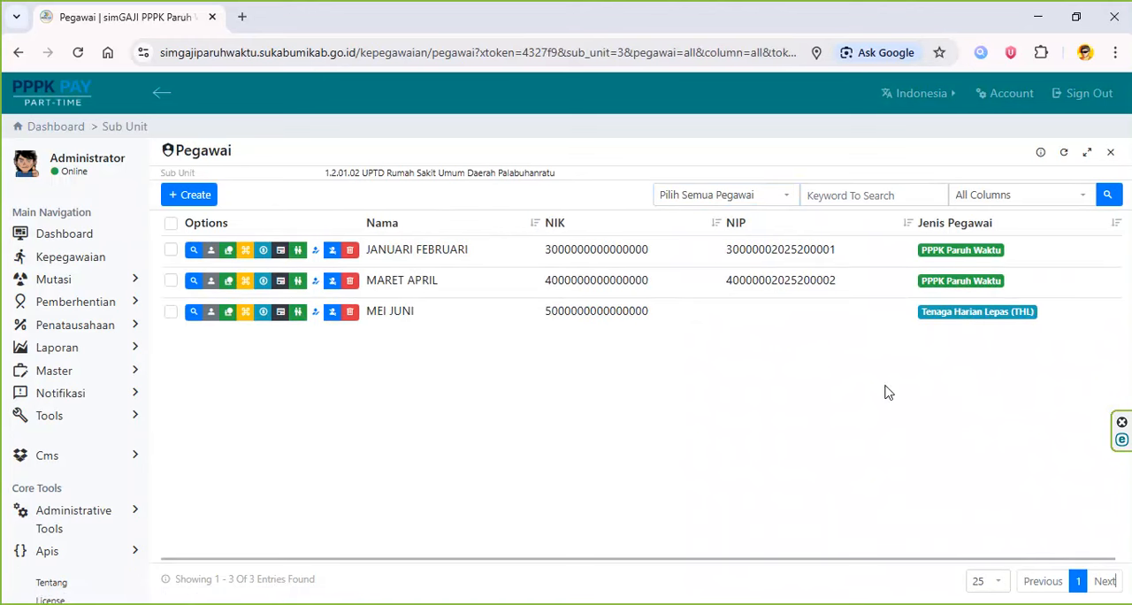
- Edit the third employee's profile and set Jenis Pegawai to Non PPPK Paruh Waktu
click(211, 318)
scroll(606, 366, down, 2)
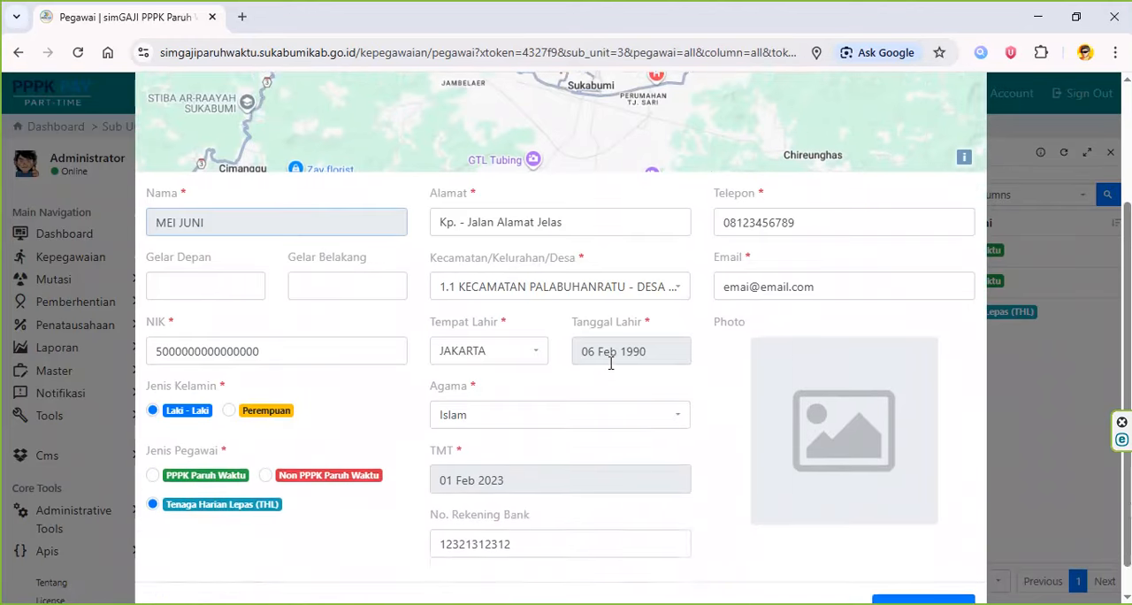
click(266, 427)
- Copy the third employee's bank account number from row 4 in Excel into No. Rekening Bank and submit the profile
key(alt+Tab)
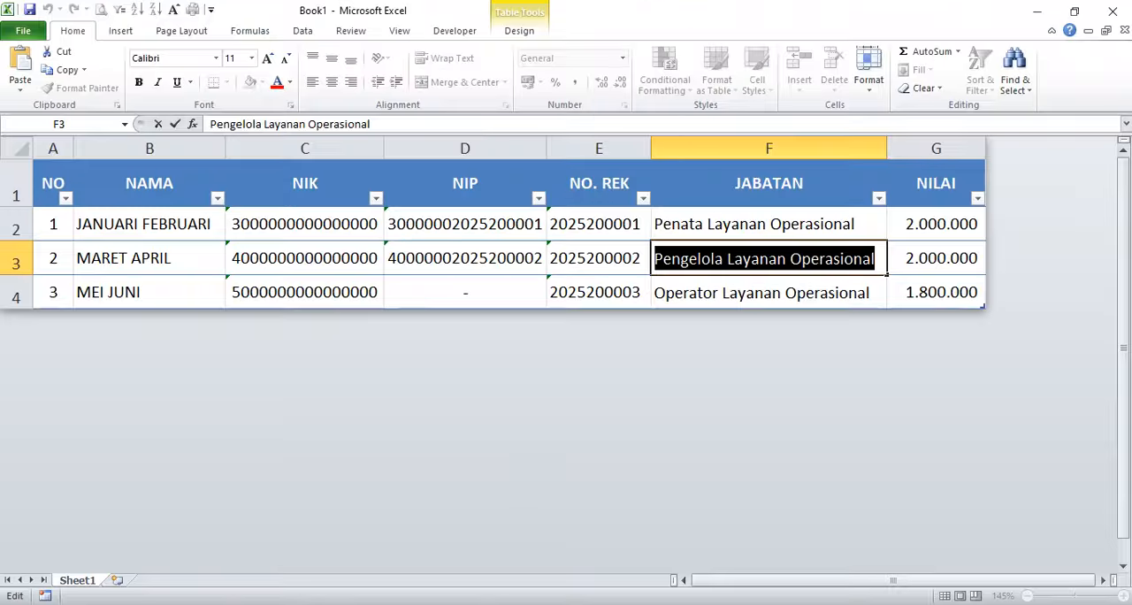
click(607, 297)
key(ctrl+c)
key(alt+Tab)
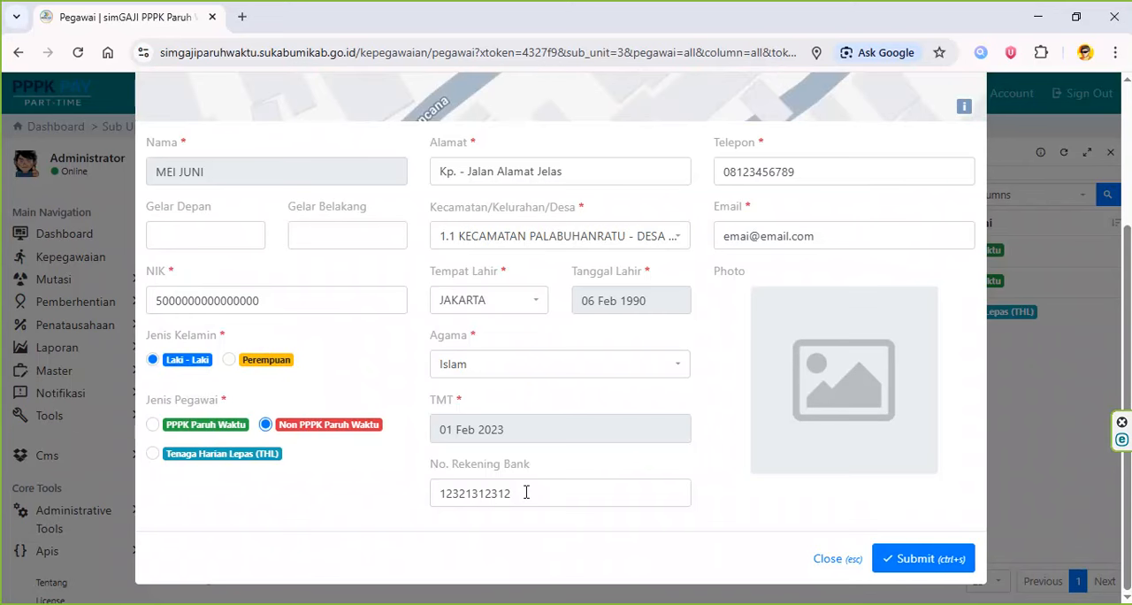
double_click(546, 493)
key(ctrl+v)
scroll(597, 477, up, 1)
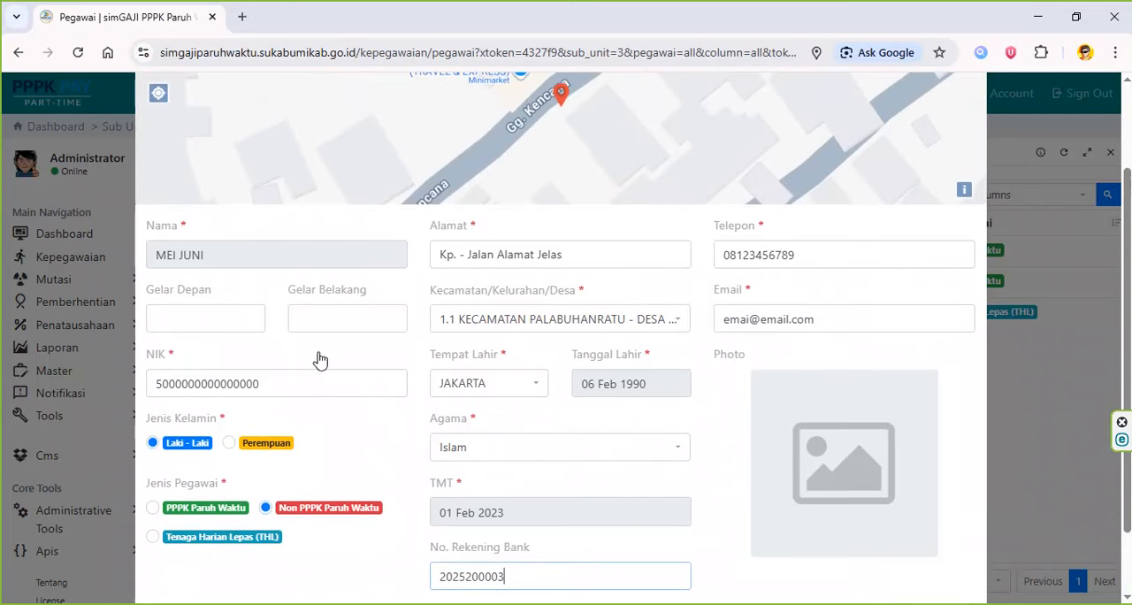
scroll(804, 456, down, 2)
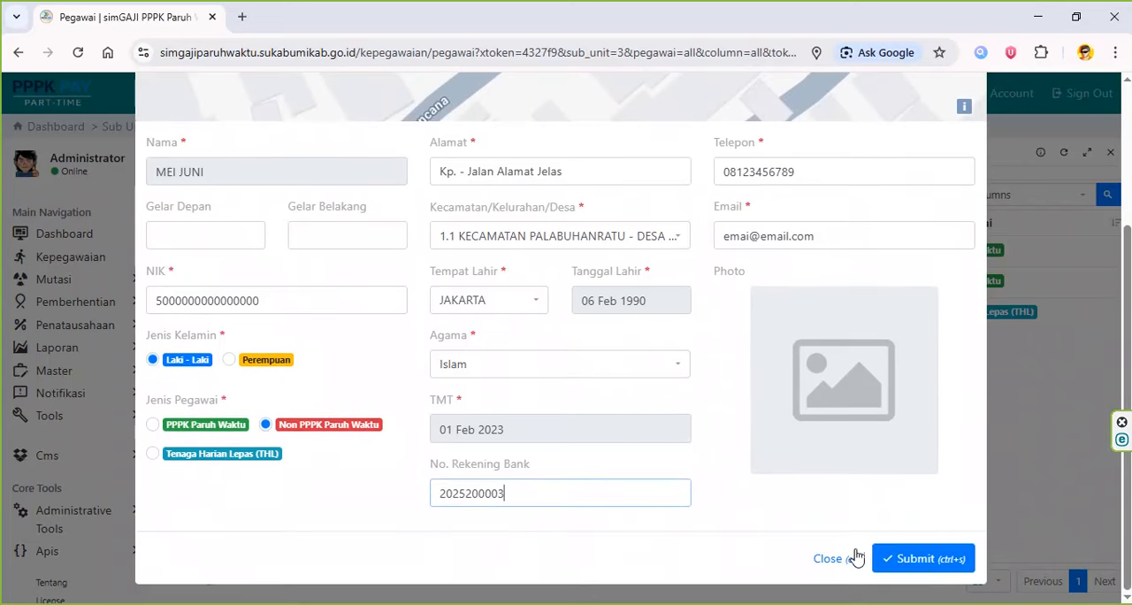
click(905, 557)
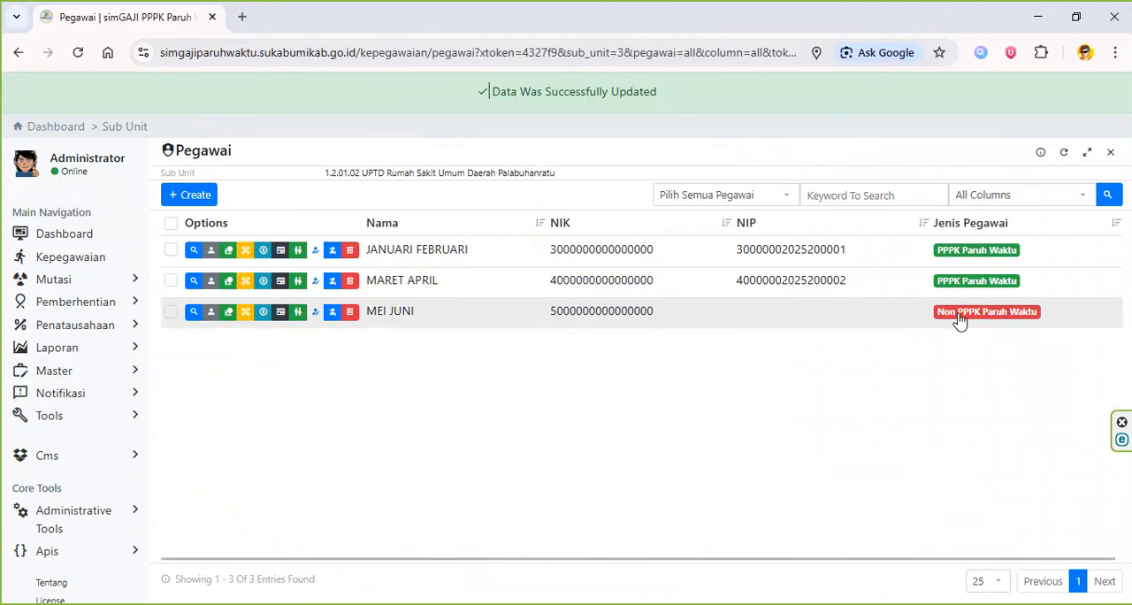
- Start a new Jabatan record for the third employee and choose the 2026 Operator Layanan Operasional position from row 4 in Excel
click(245, 312)
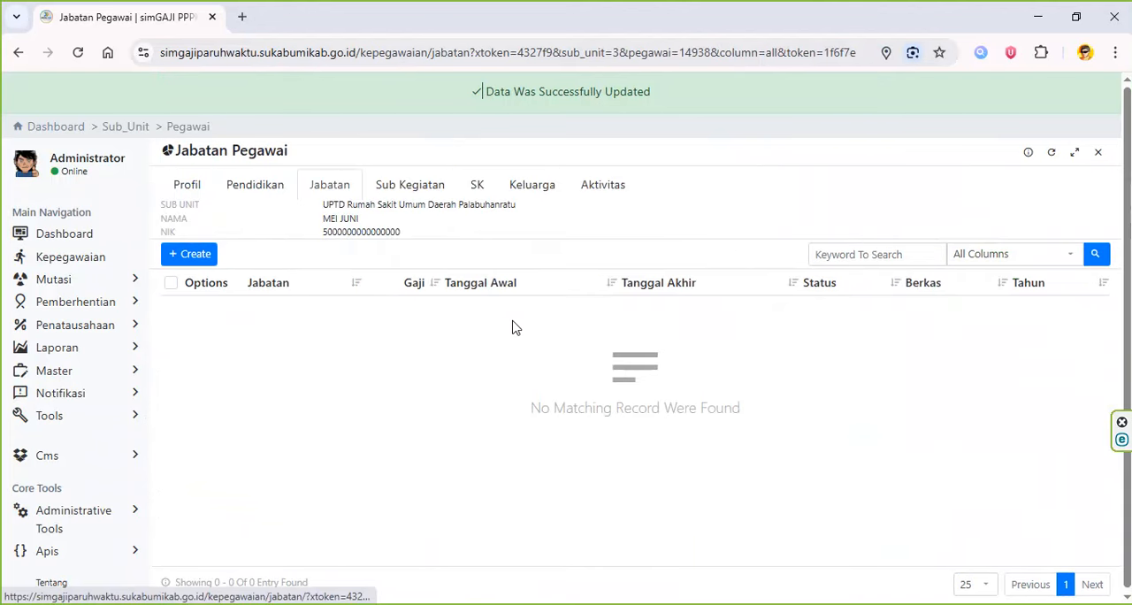
click(197, 256)
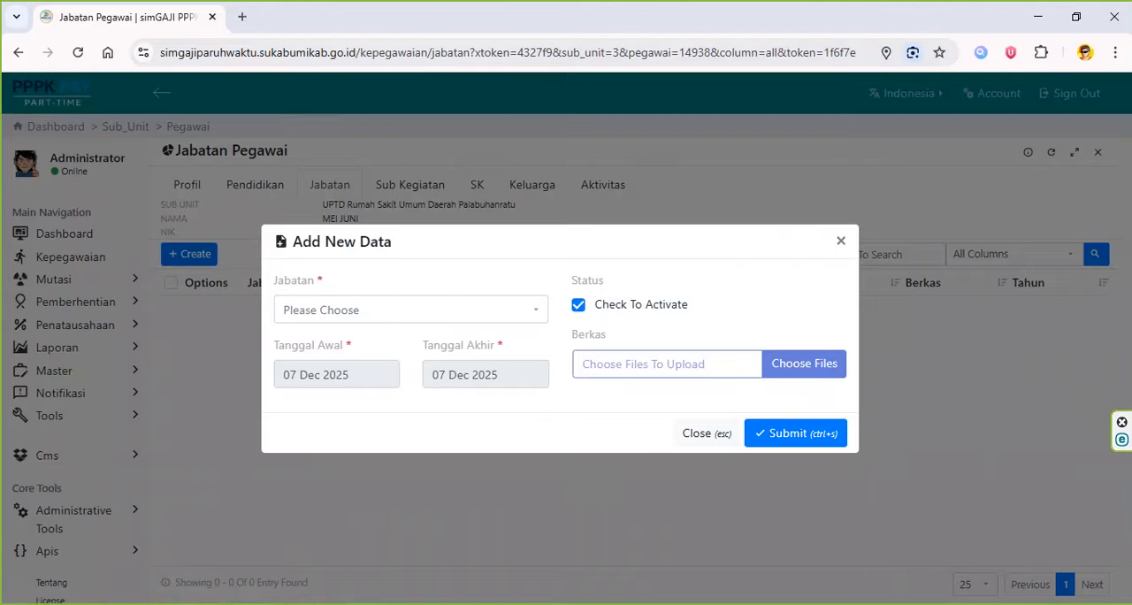
key(alt+Tab)
click(917, 302)
click(859, 294)
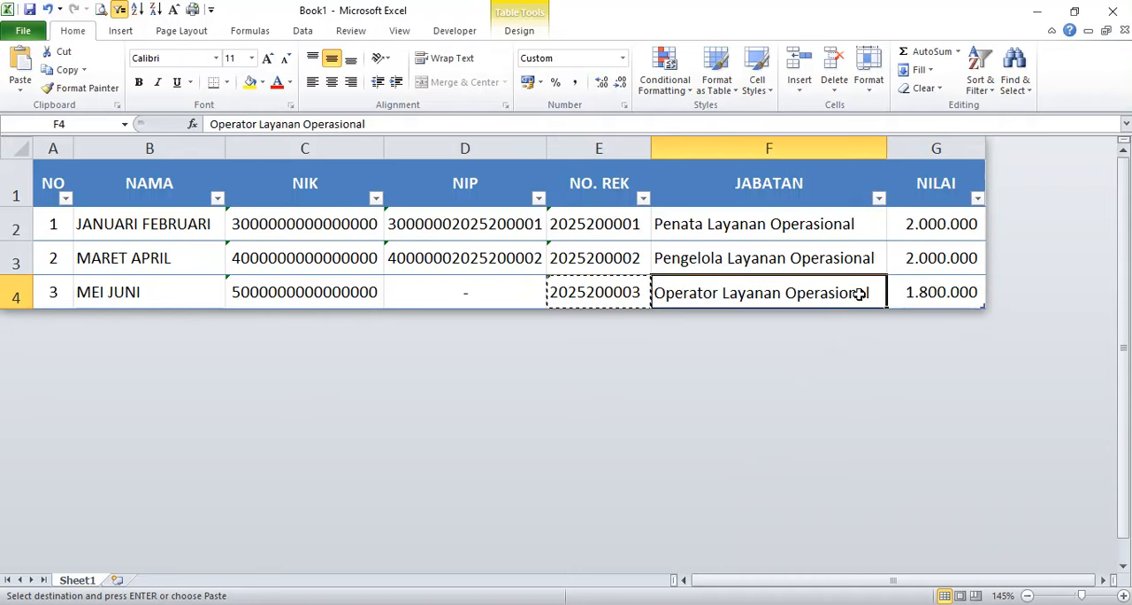
double_click(859, 295)
key(alt+Tab)
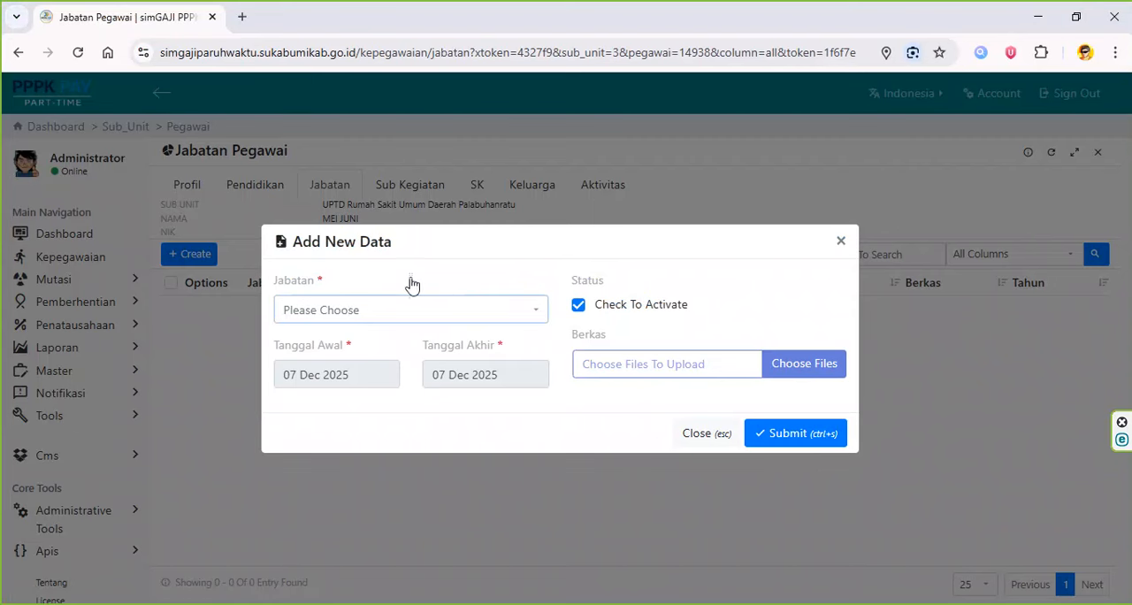
click(412, 310)
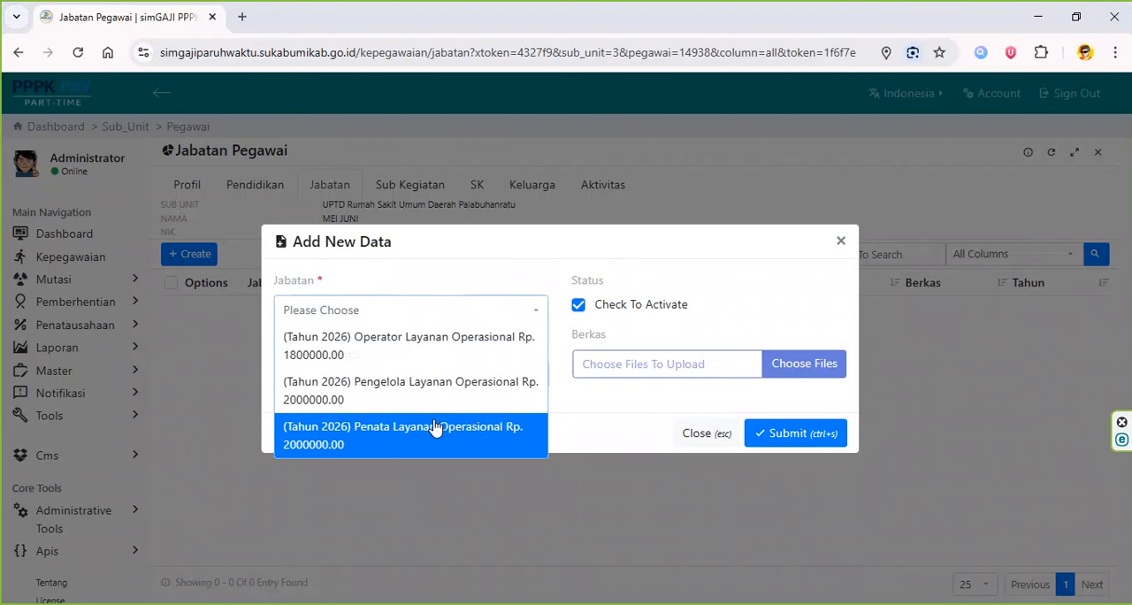
click(434, 345)
- Set the position record's Tanggal Akhir to 31 Dec 2026
click(474, 375)
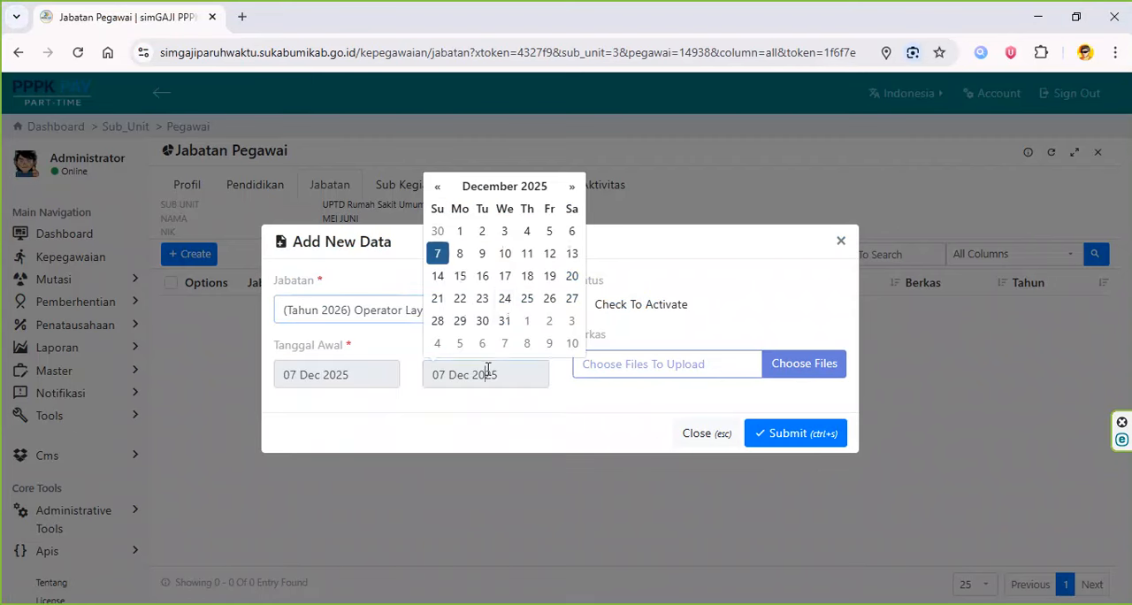
click(522, 188)
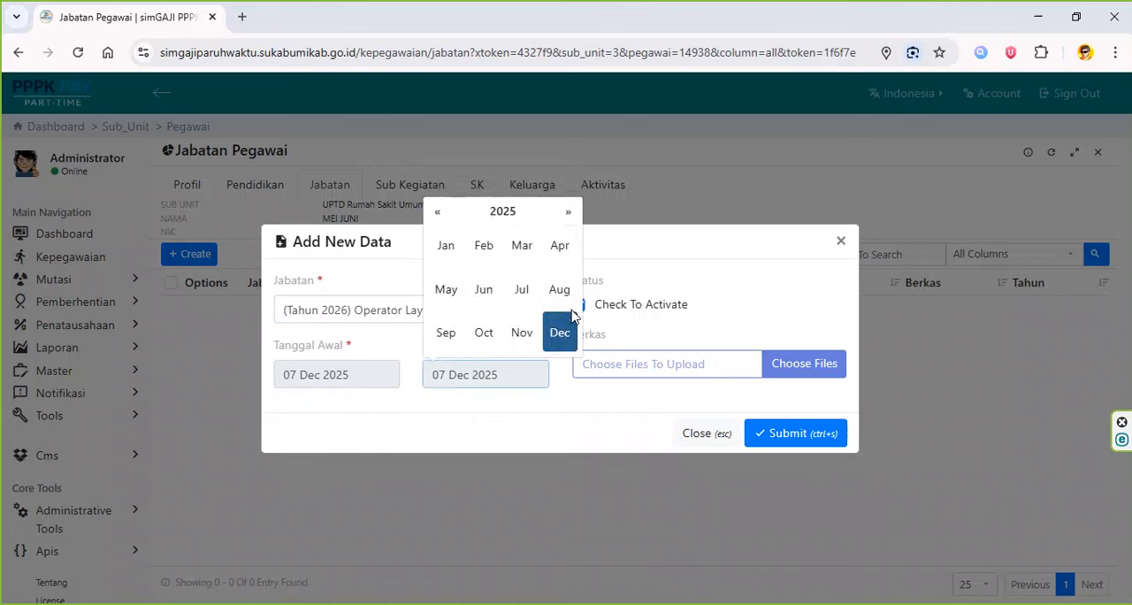
click(568, 212)
click(555, 334)
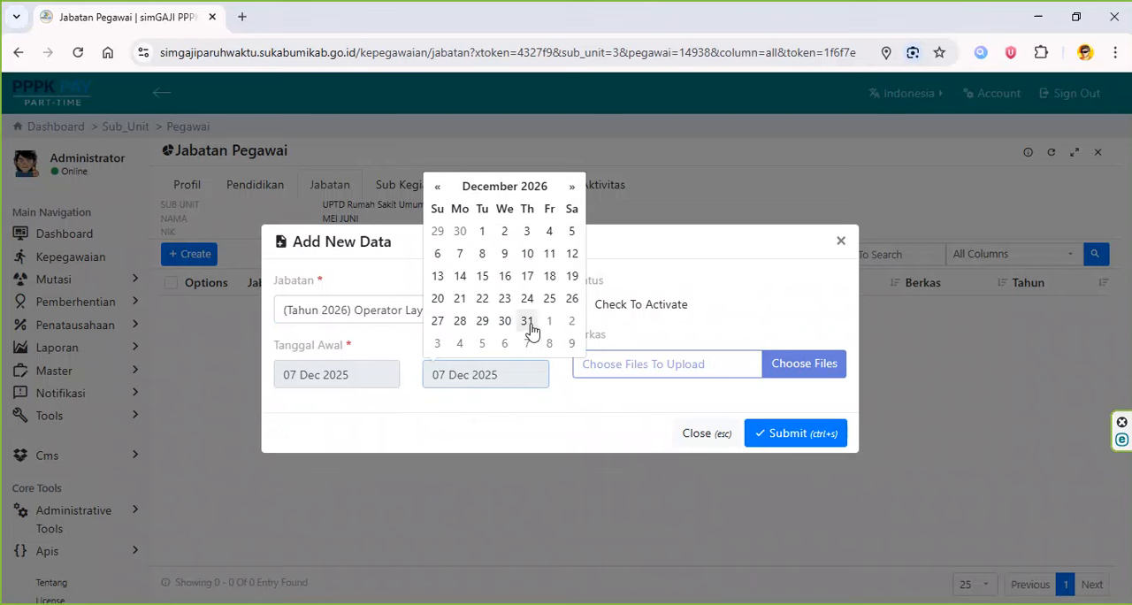
click(530, 326)
- Set Tanggal Awal to 01 Jan 2026 and submit the third employee's position record
click(376, 373)
click(374, 196)
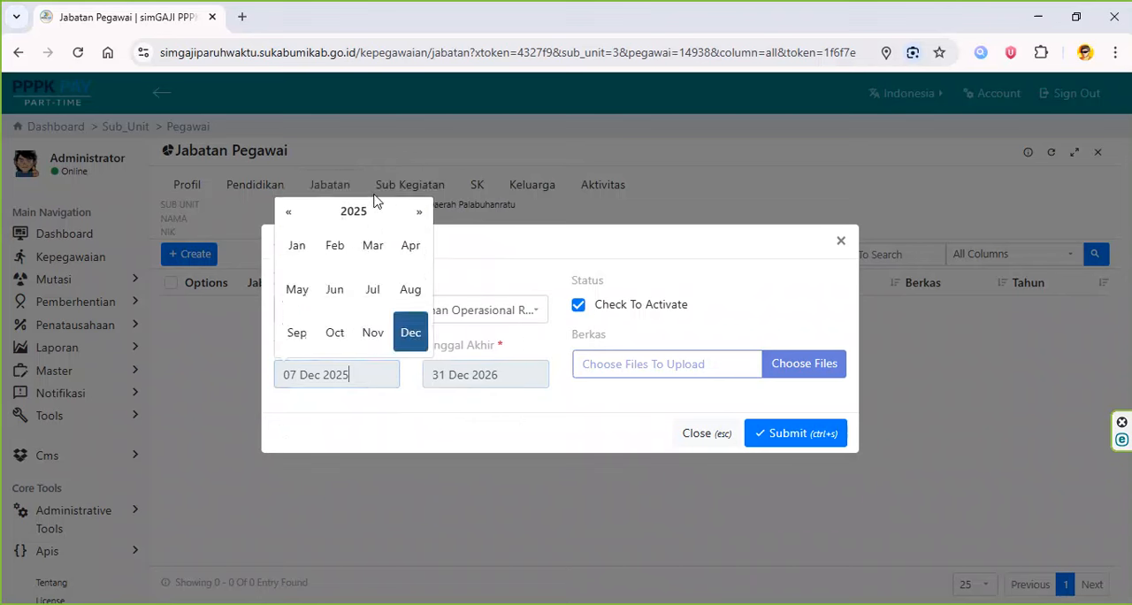
click(419, 211)
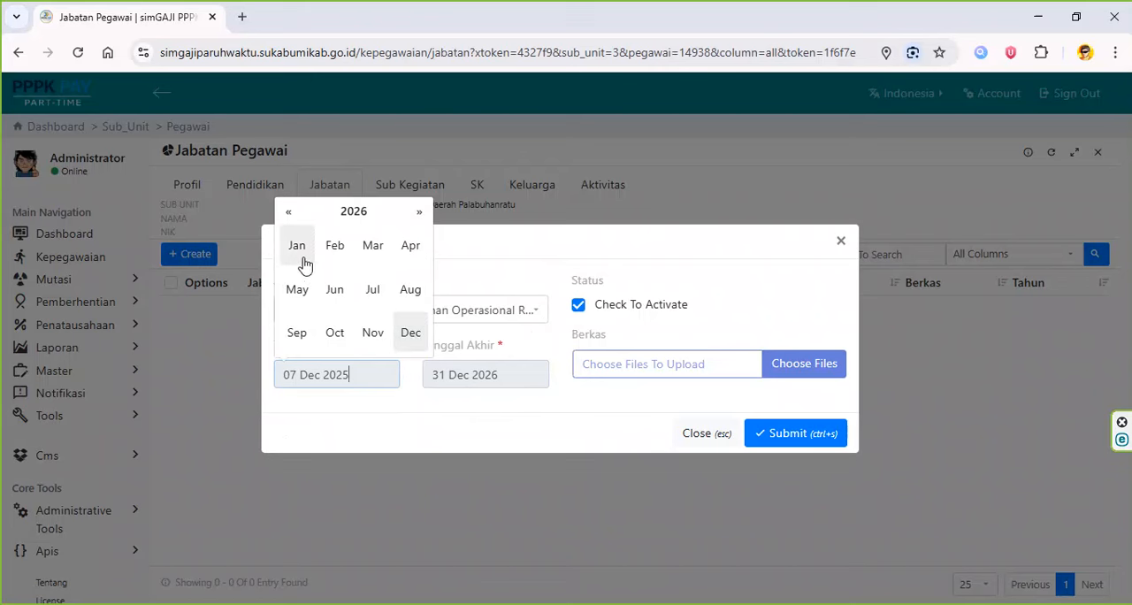
click(300, 256)
click(378, 232)
click(773, 434)
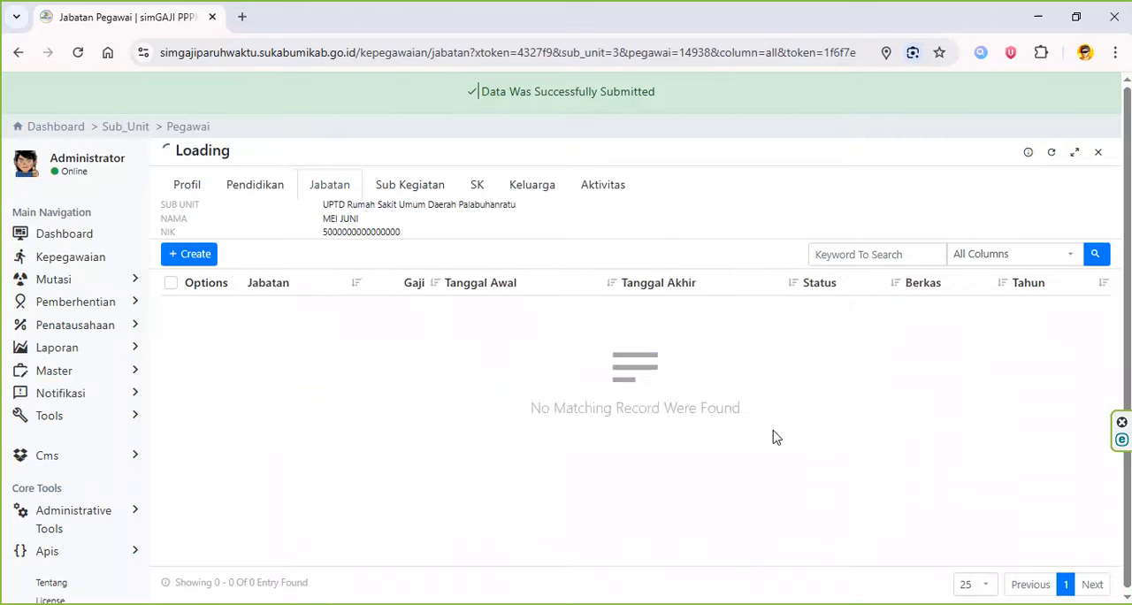
- Check the third employee's Sub Kegiatan and SK records, and return to the Pegawai list filtered to Pilih Semua Pegawai
click(409, 194)
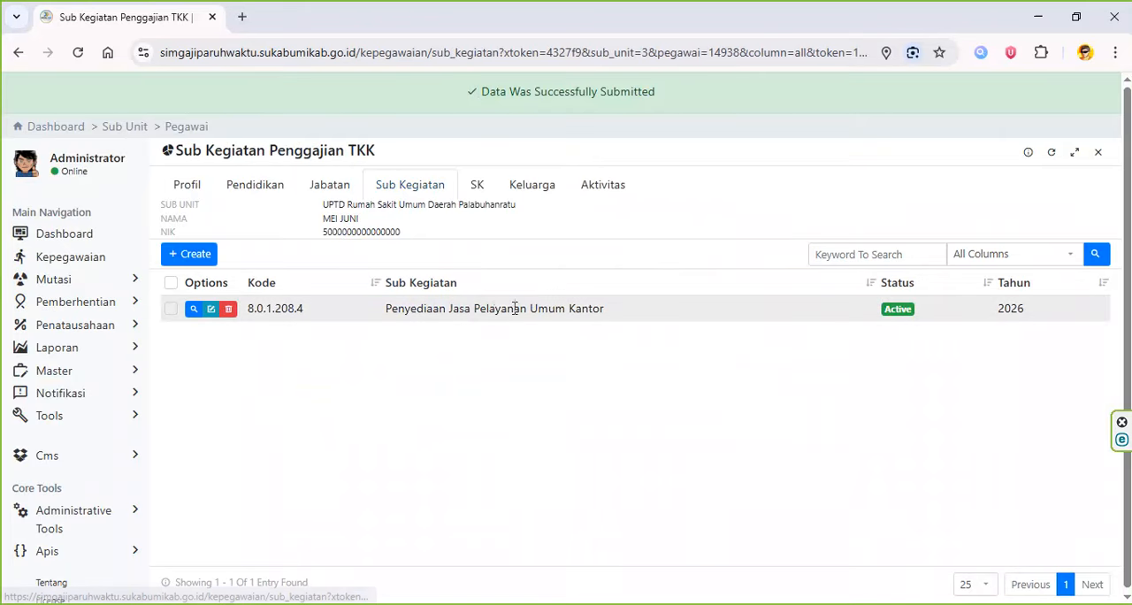
click(469, 192)
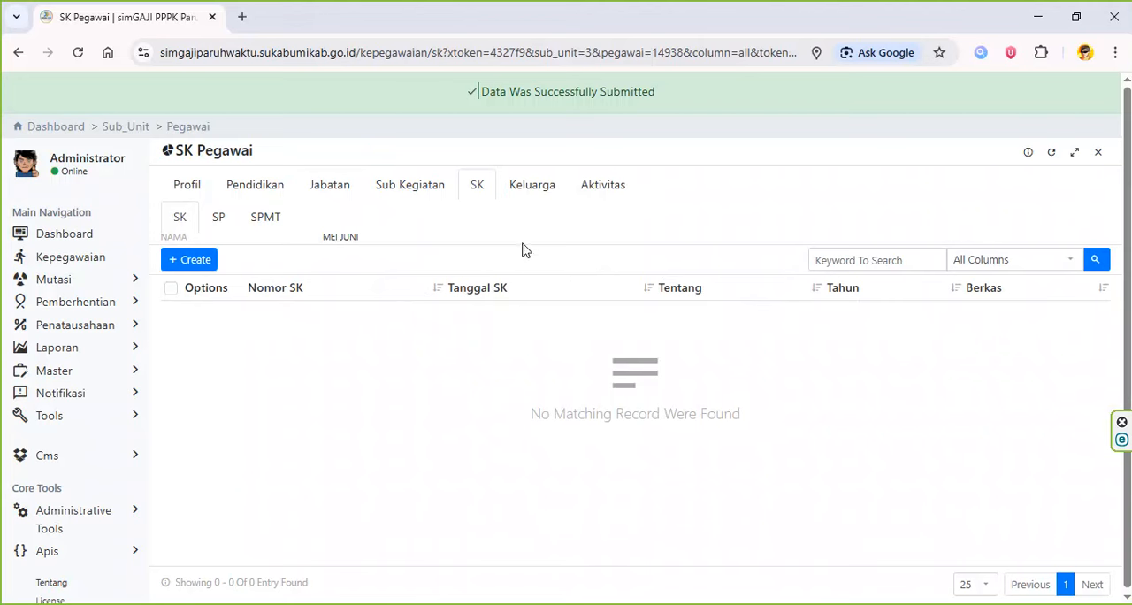
click(186, 130)
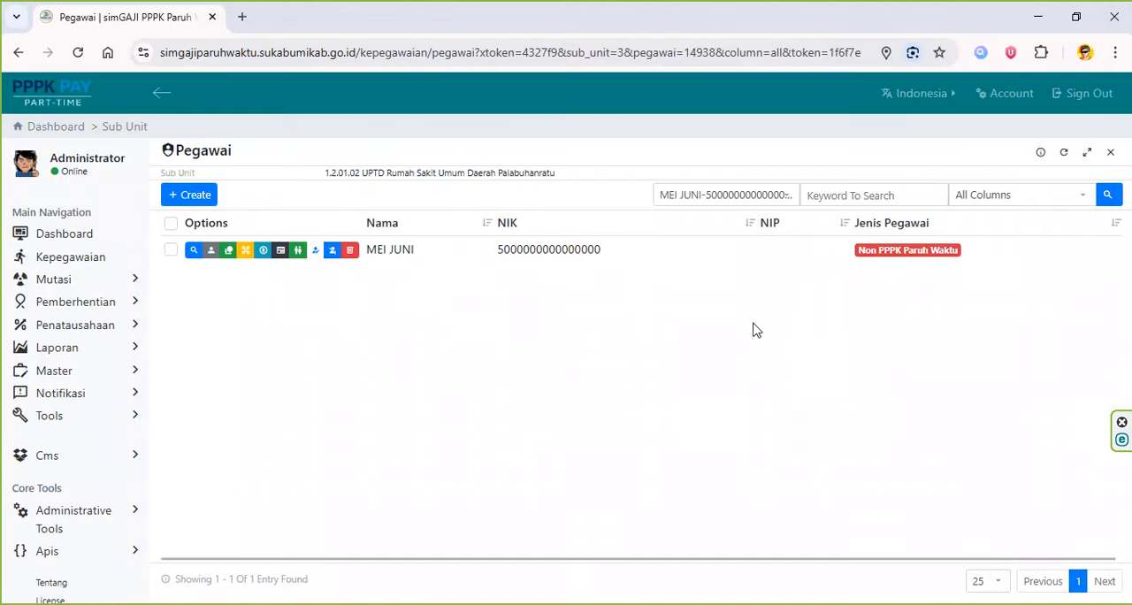
click(746, 183)
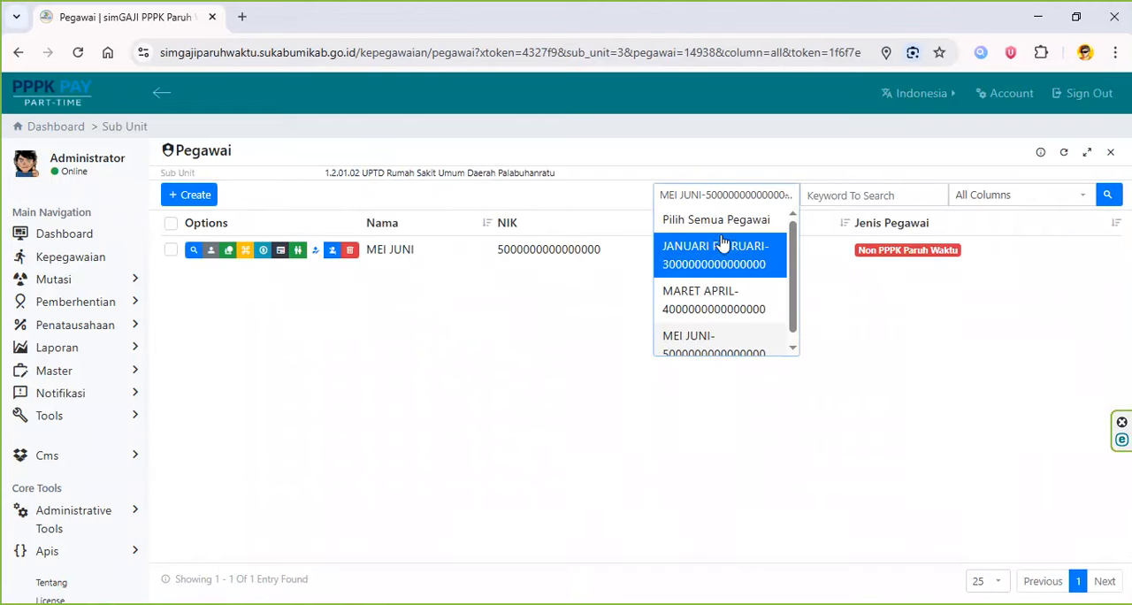
click(721, 220)
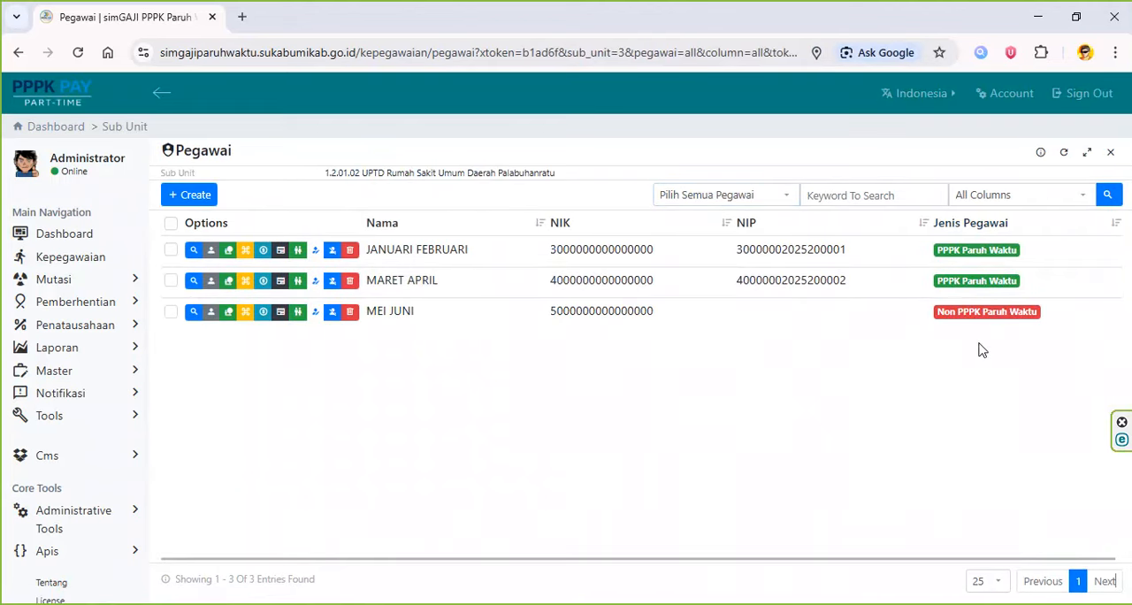
- View the printable Data Pegawai Yang Belum Terverifikasi report for UPTD Rumah Sakit Umum Daerah Palabuhanratu under Dinas Kesehatan, and close it
click(133, 349)
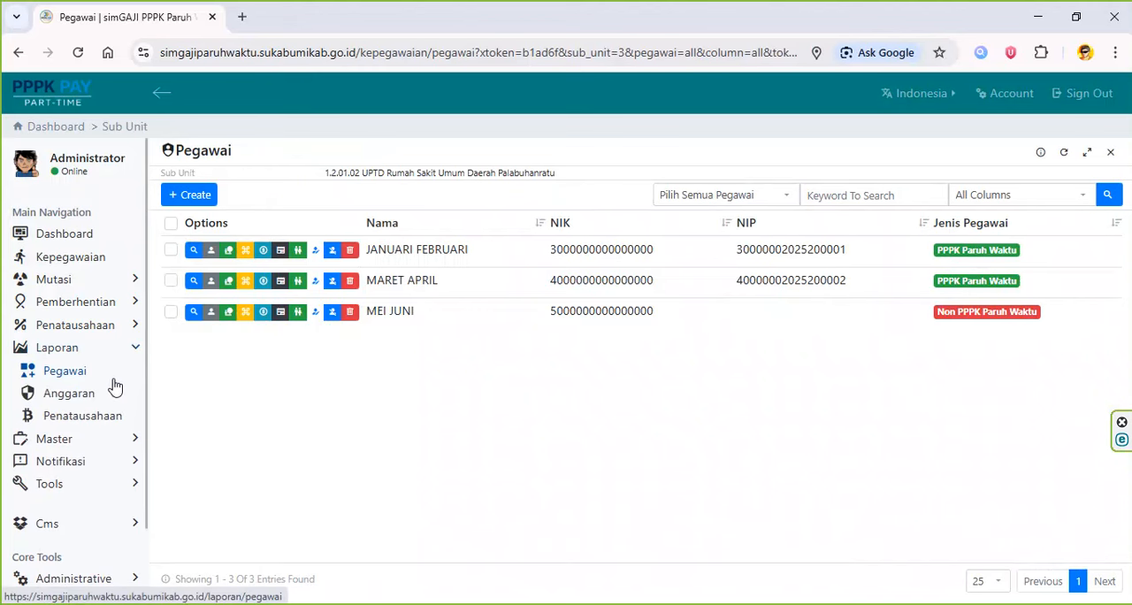
click(115, 385)
click(439, 269)
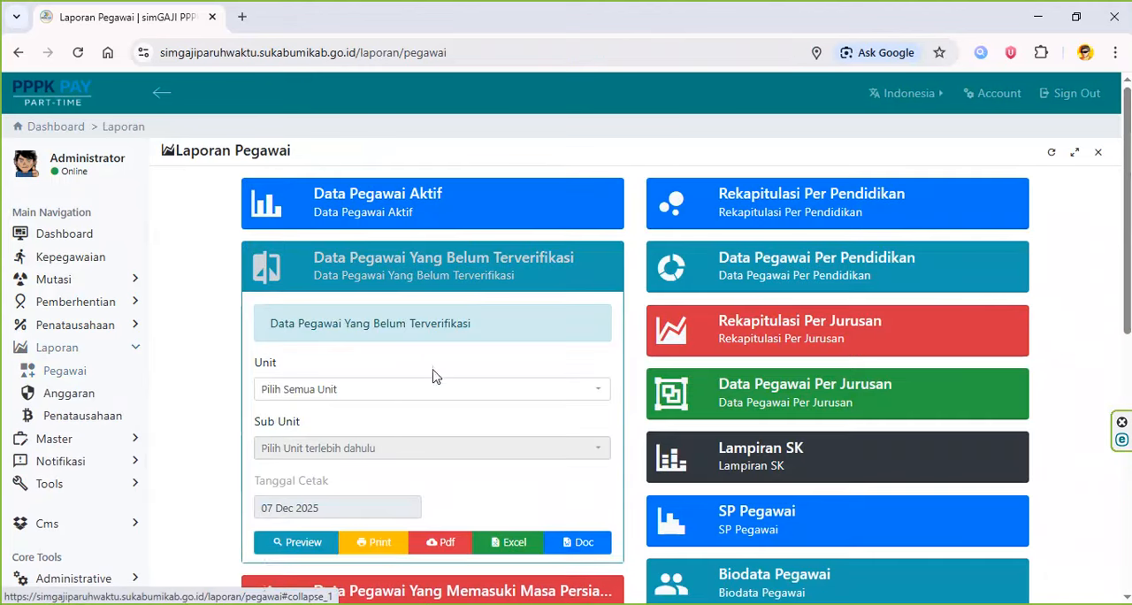
click(427, 390)
click(412, 499)
click(434, 449)
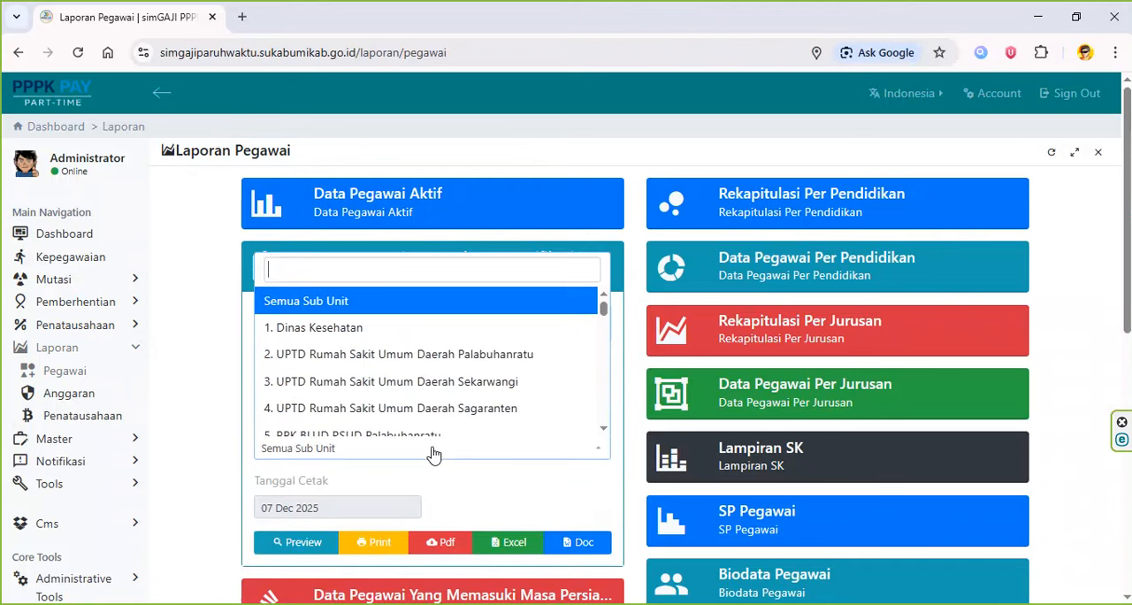
click(460, 357)
click(375, 543)
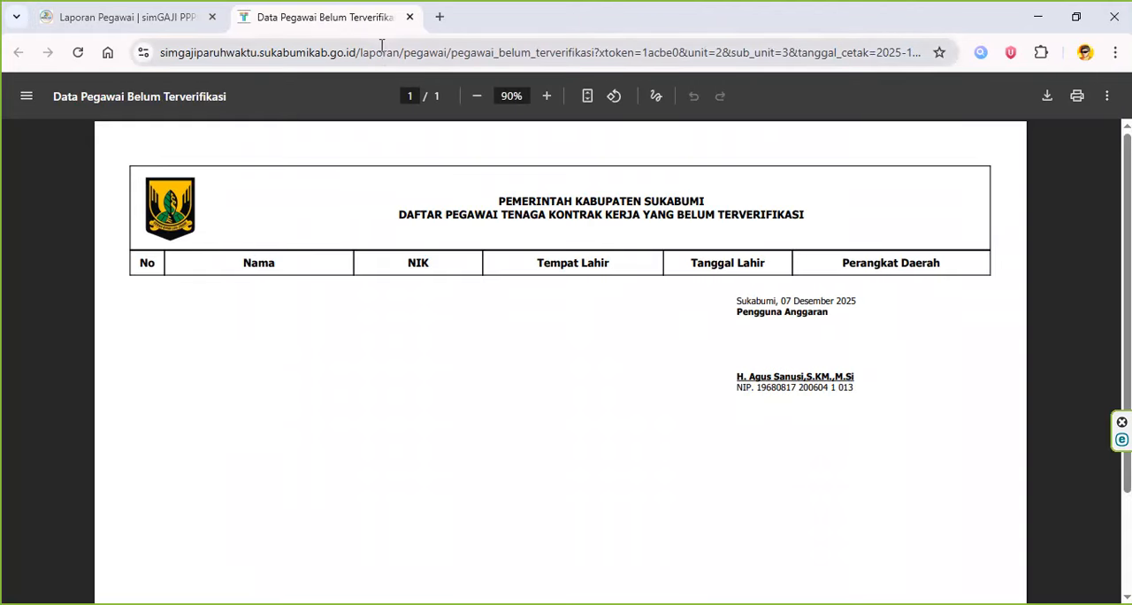
click(410, 17)
click(479, 257)
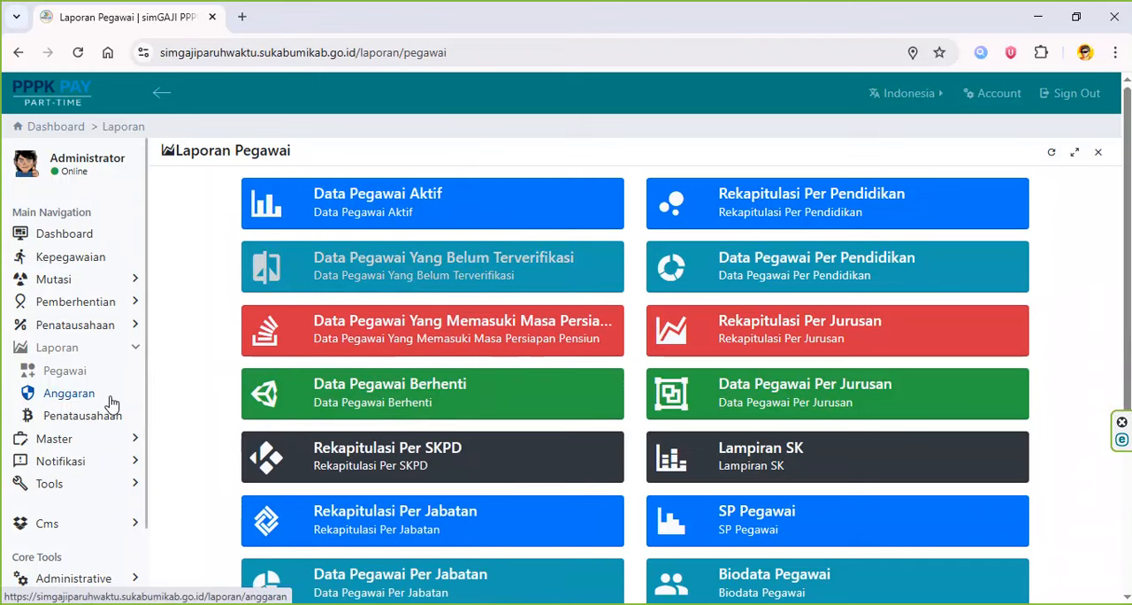
- Generate the printable Daftar Gaji for Dinas Kesehatan, UPTD Rumah Sakit Umum Daerah Palabuhanratu, PPPK Paruh Waktu, Januari 2026
click(109, 398)
click(110, 418)
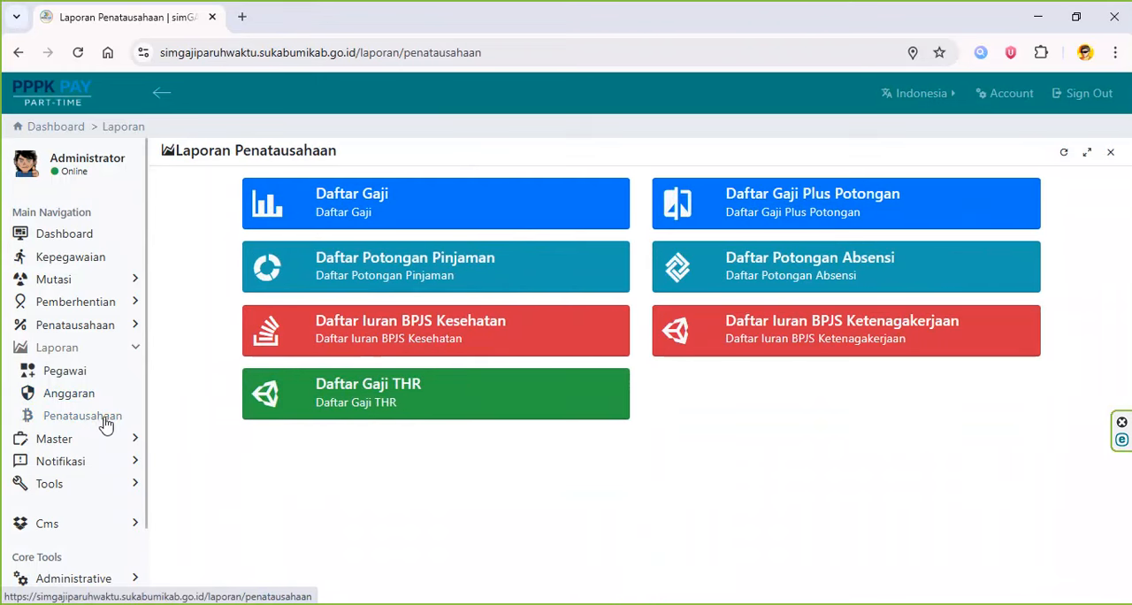
click(354, 202)
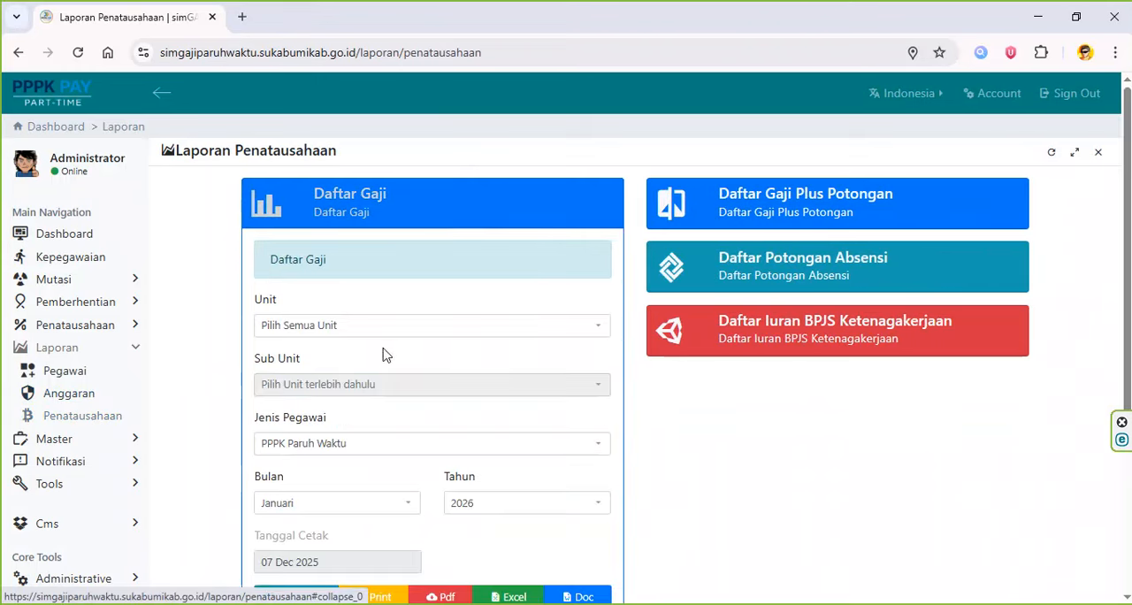
click(382, 326)
click(366, 437)
click(384, 386)
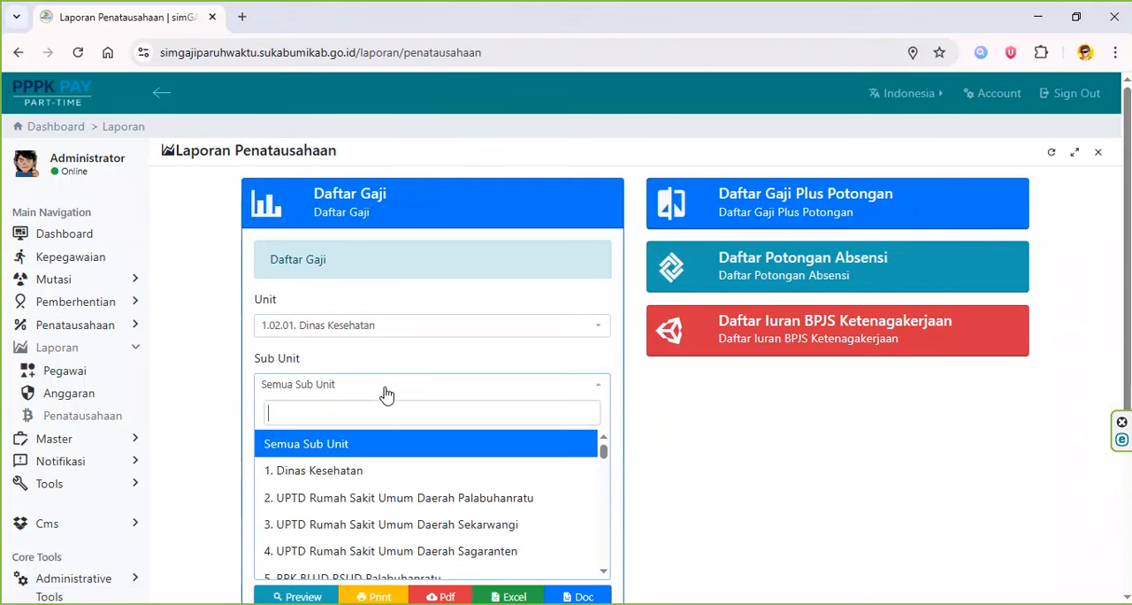
click(376, 499)
click(387, 451)
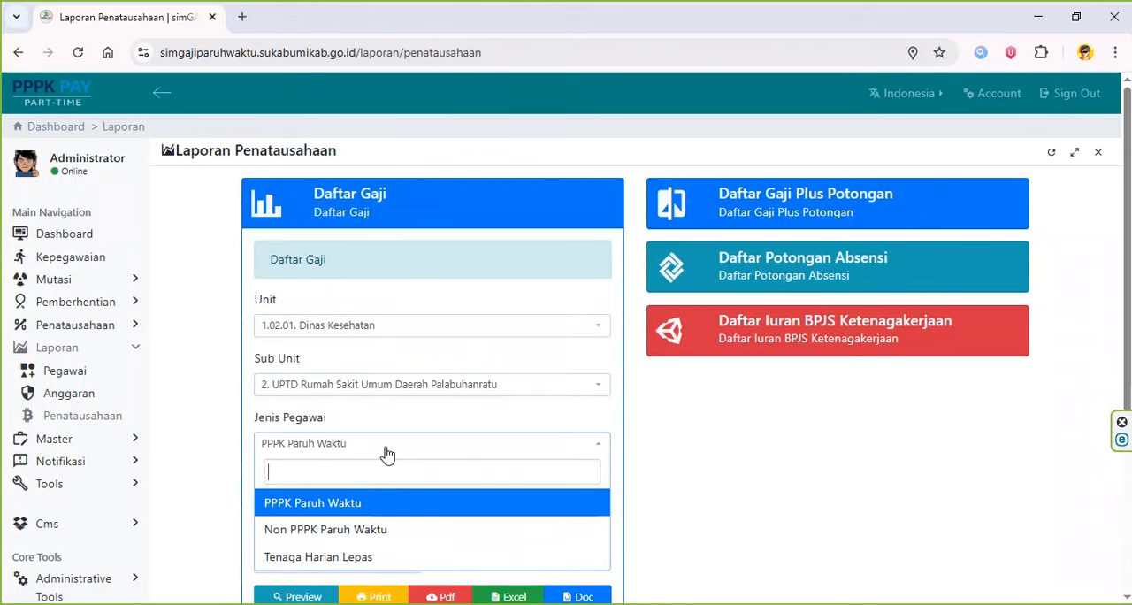
click(387, 453)
click(378, 593)
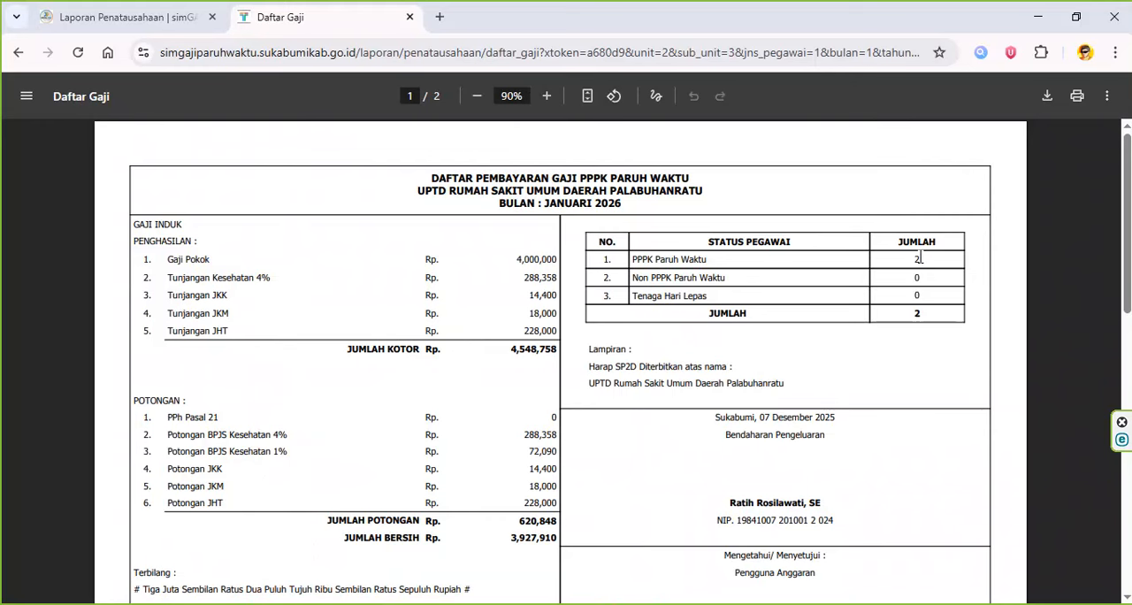
- Examine the PPPK Paruh Waktu salary list's employee count, amounts, NIP, NIK and bank account numbers
scroll(915, 323, down, 8)
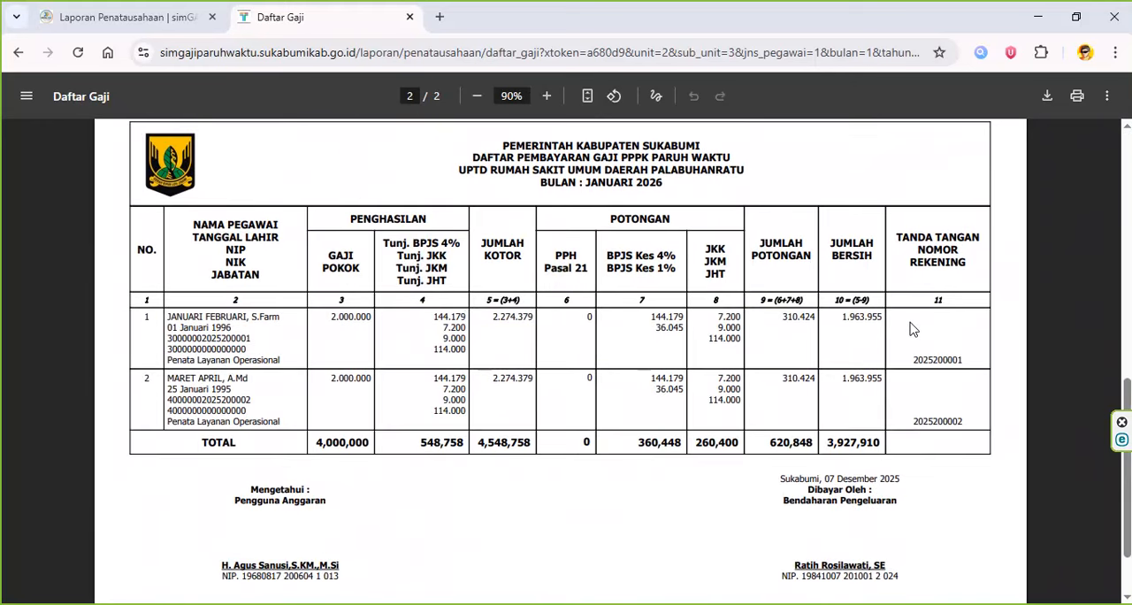
scroll(940, 415, down, 1)
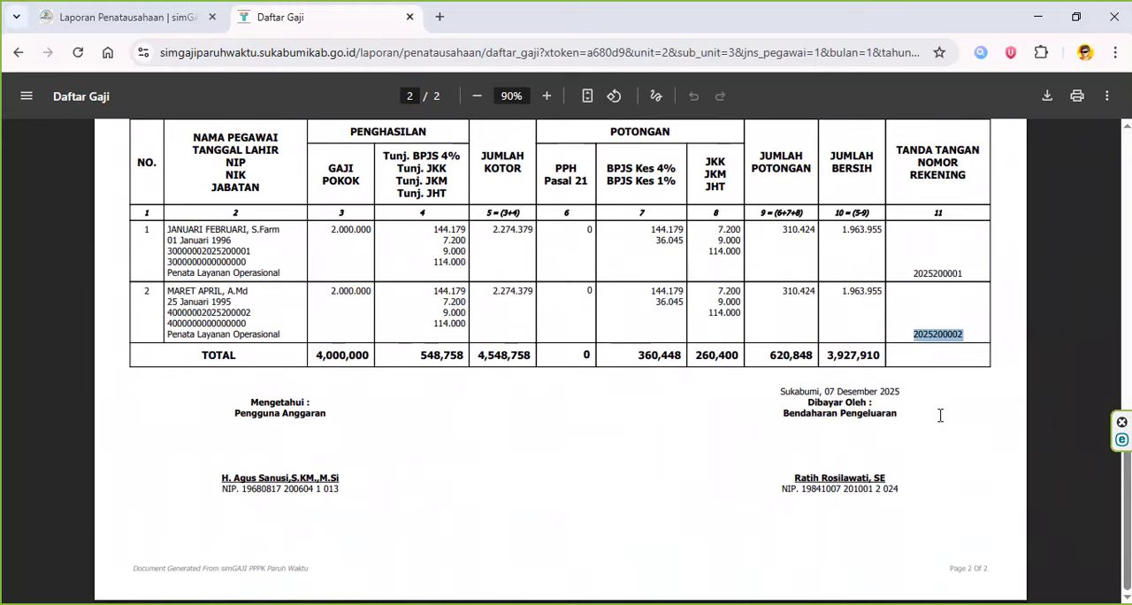
scroll(623, 394, up, 2)
double_click(206, 416)
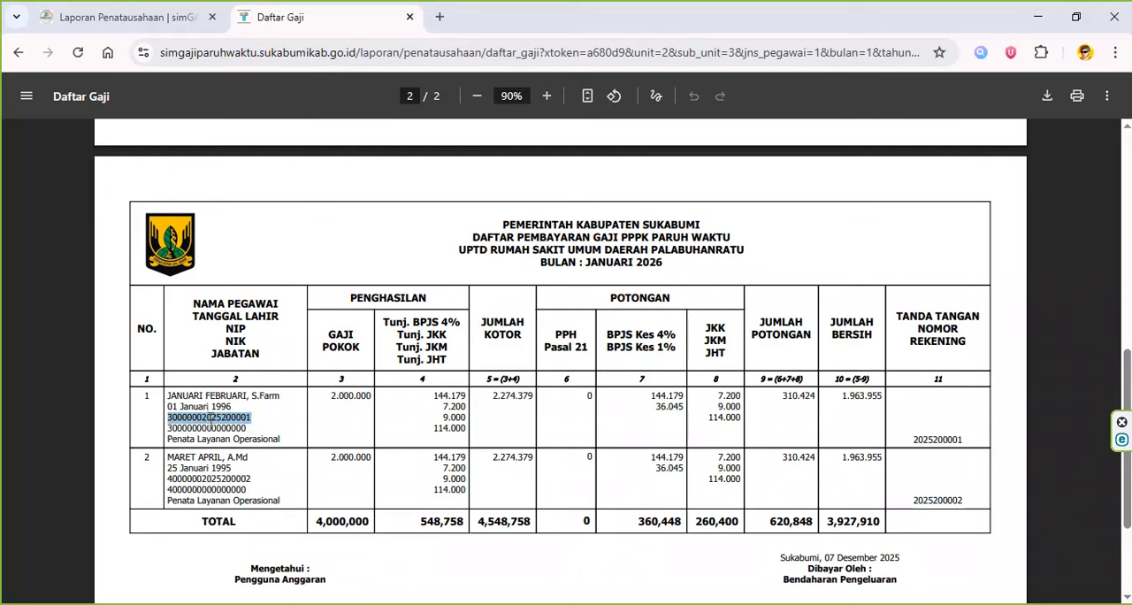
double_click(208, 427)
- Change Jenis Pegawai to Non PPPK Paruh Waktu in the Daftar Gaji report and generate its printable version
click(124, 16)
click(361, 447)
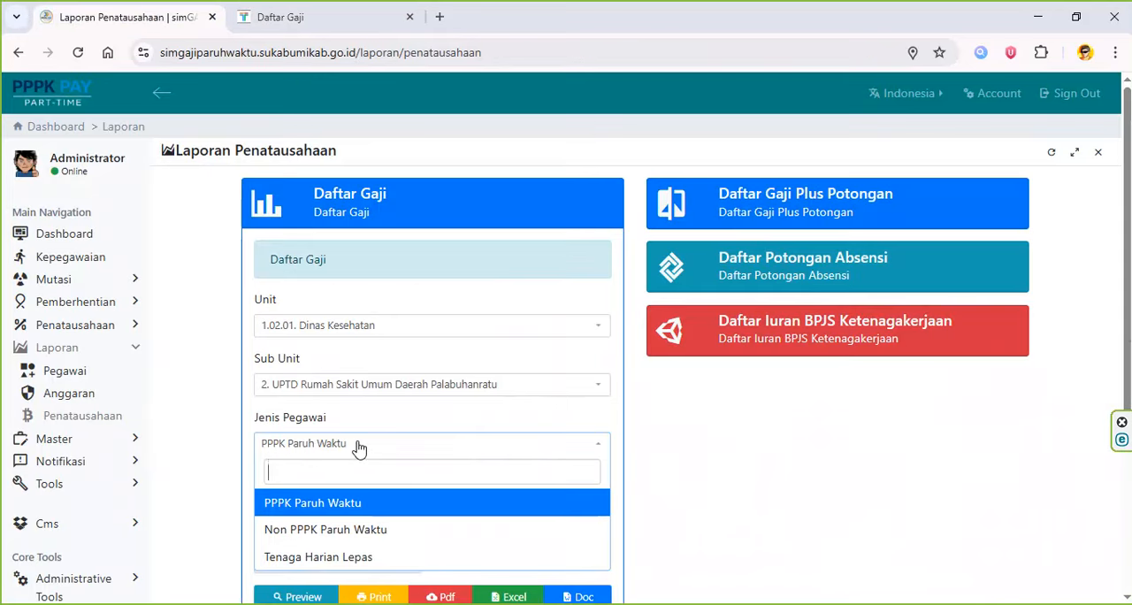
click(366, 527)
scroll(370, 531, down, 1)
click(372, 524)
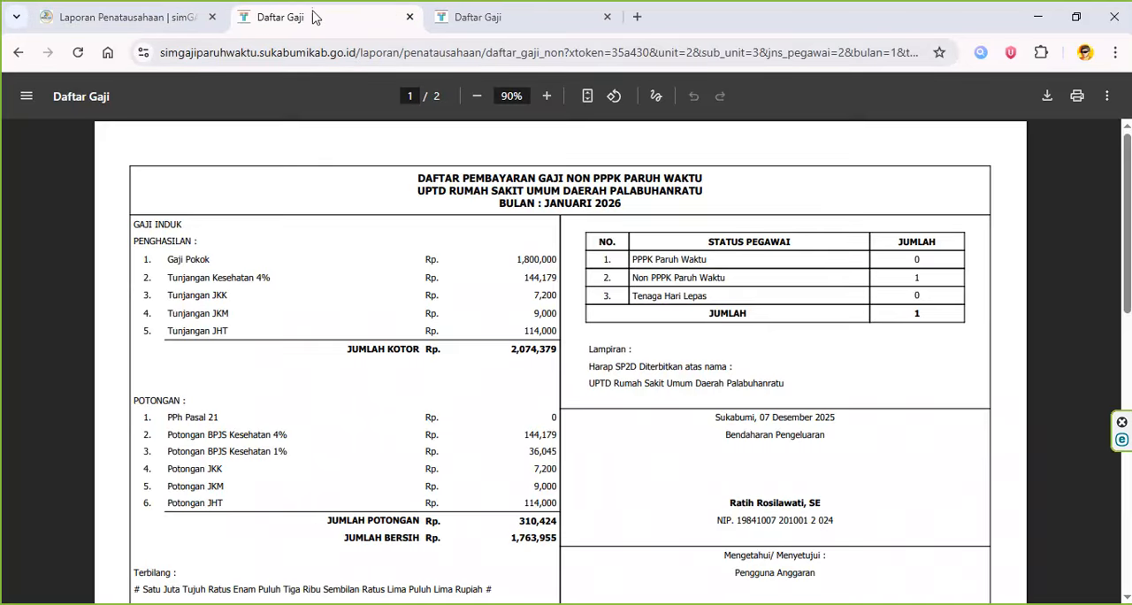
- Examine the Non PPPK Paruh Waktu salary list's employee count, NIK and net salary
scroll(929, 265, down, 1)
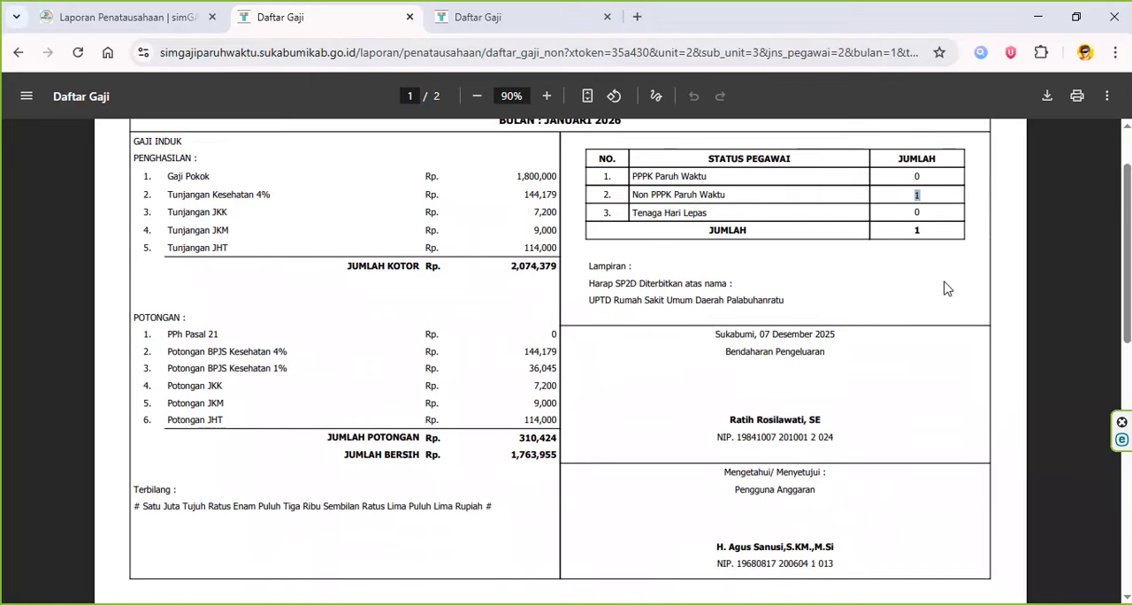
scroll(944, 288, down, 6)
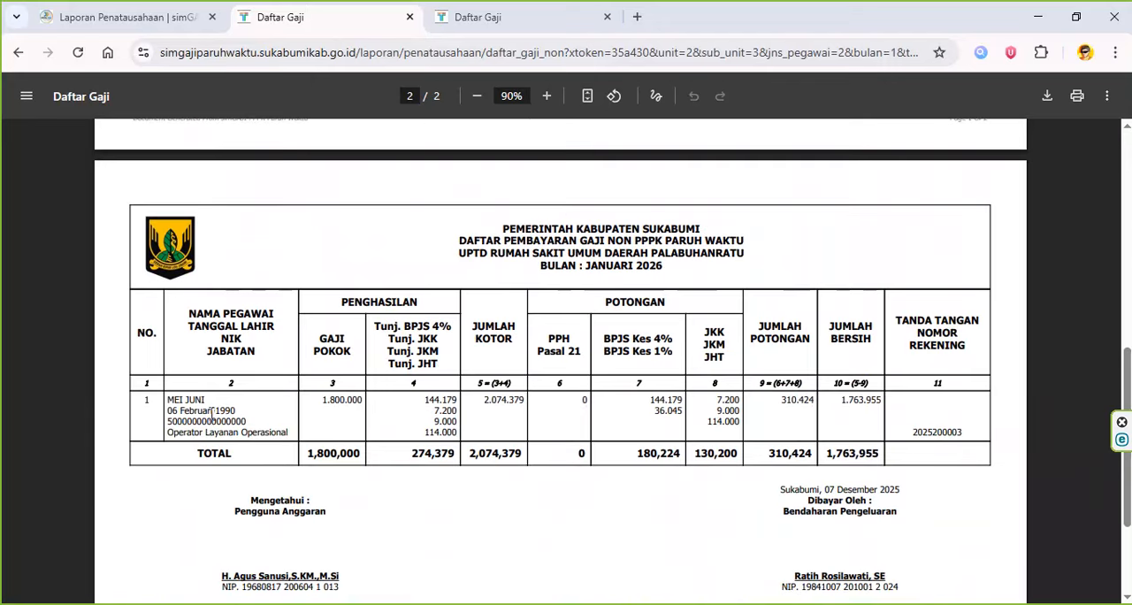
double_click(203, 422)
click(880, 404)
scroll(461, 359, up, 7)
- Return from the printed report to the payroll application and open its Dashboard
click(151, 14)
scroll(154, 236, up, 2)
click(76, 236)
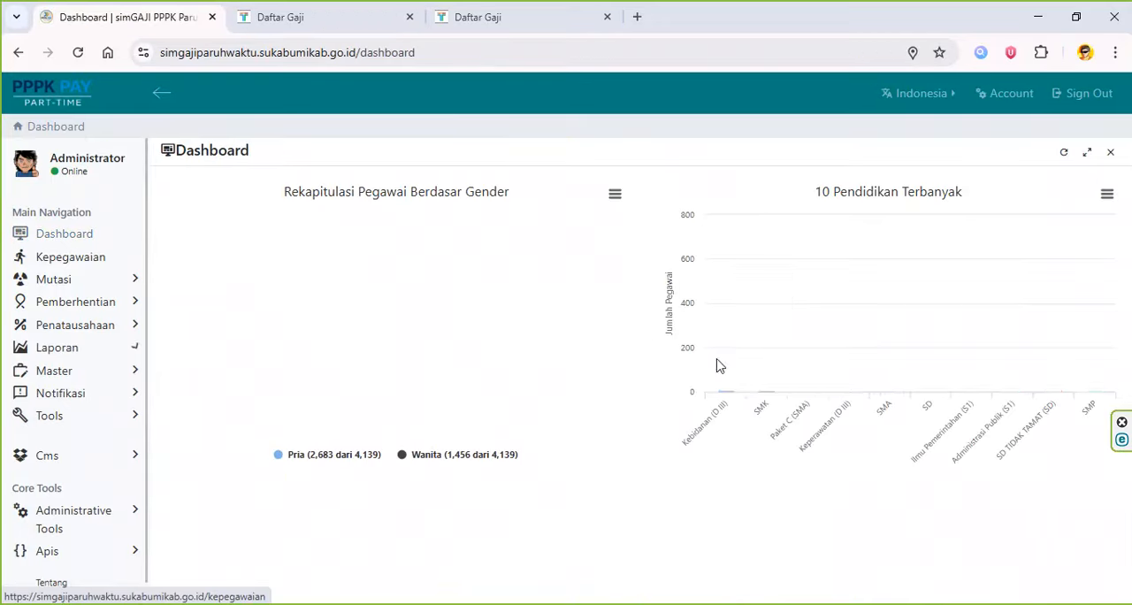